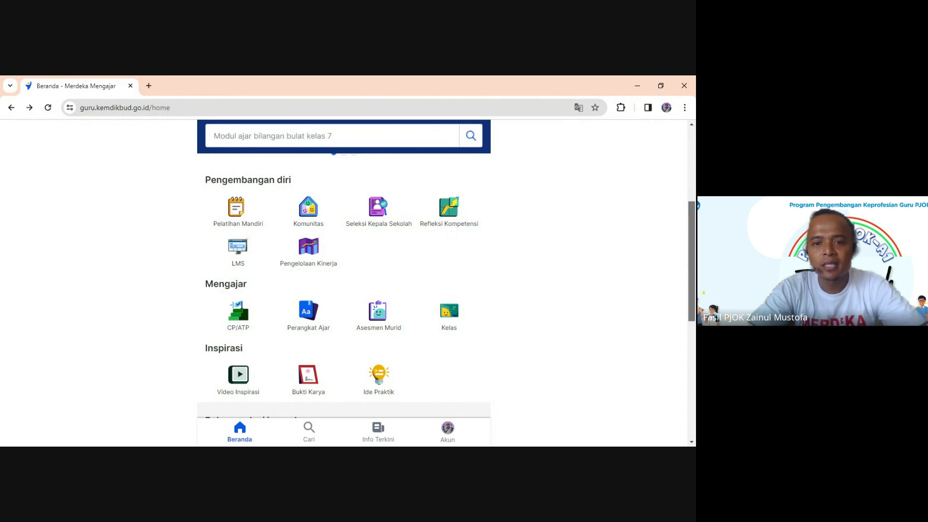
# Open the Pengelolaan Kinerja service from the Pengembangan diri section of the home page.
pyautogui.moveTo(692, 262)
pyautogui.mouseDown()
pyautogui.moveTo(693, 197)
pyautogui.moveTo(694, 278)
pyautogui.mouseUp()
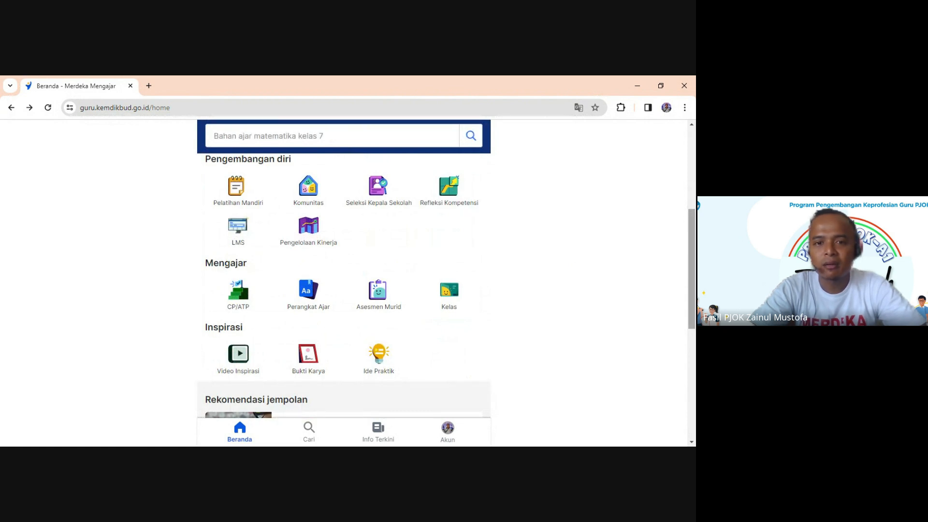
pyautogui.moveTo(693, 271)
pyautogui.mouseDown()
pyautogui.moveTo(693, 217)
pyautogui.moveTo(694, 264)
pyautogui.mouseUp()
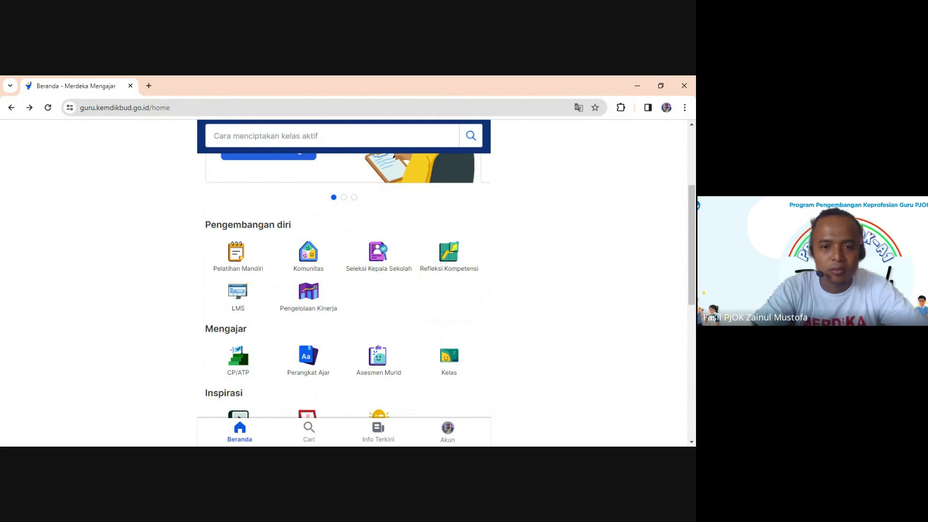
pyautogui.click(313, 298)
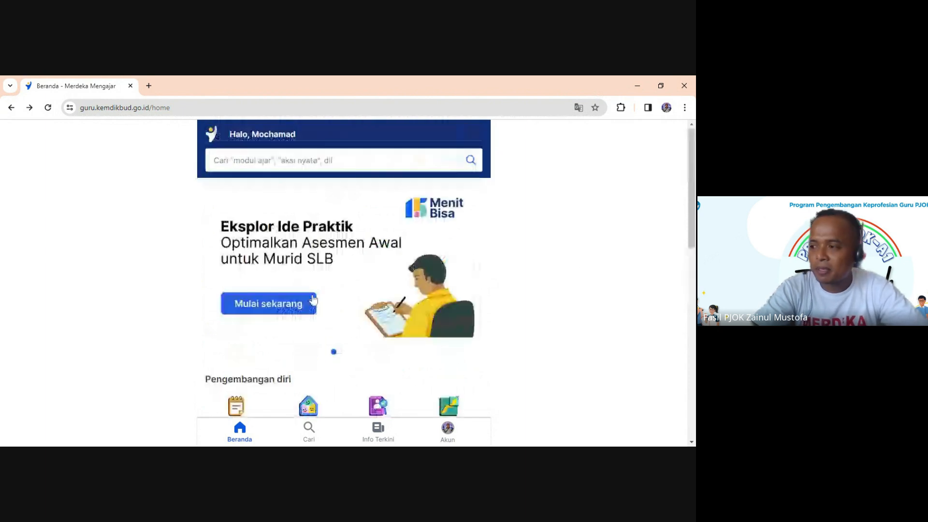
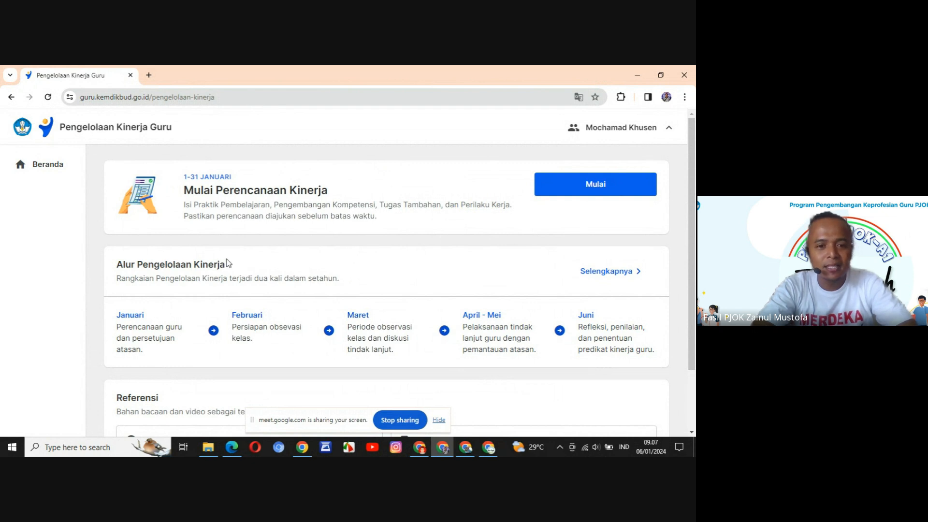
# Start the Perencanaan Kinerja for the 1-31 Januari period.
pyautogui.moveTo(692, 199); pyautogui.dragTo(692, 275)
pyautogui.scroll(1, 694, 275)
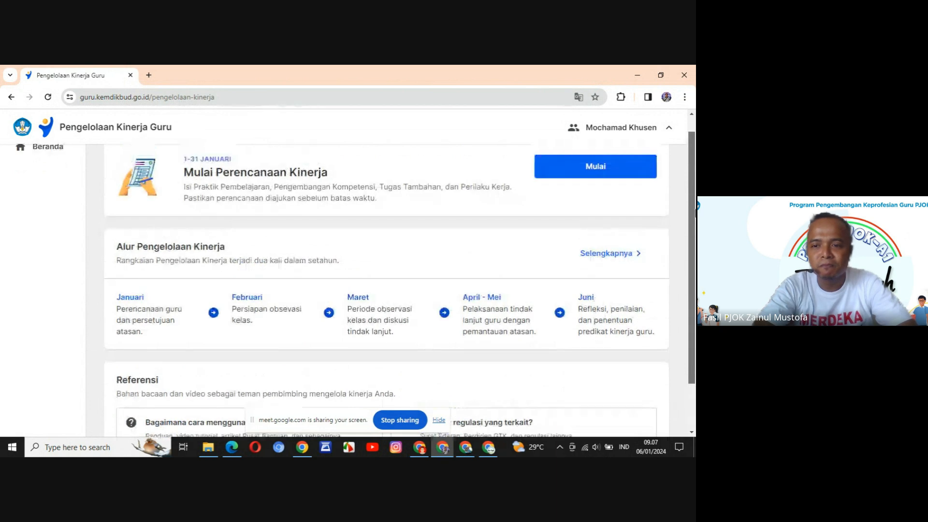
pyautogui.click(586, 175)
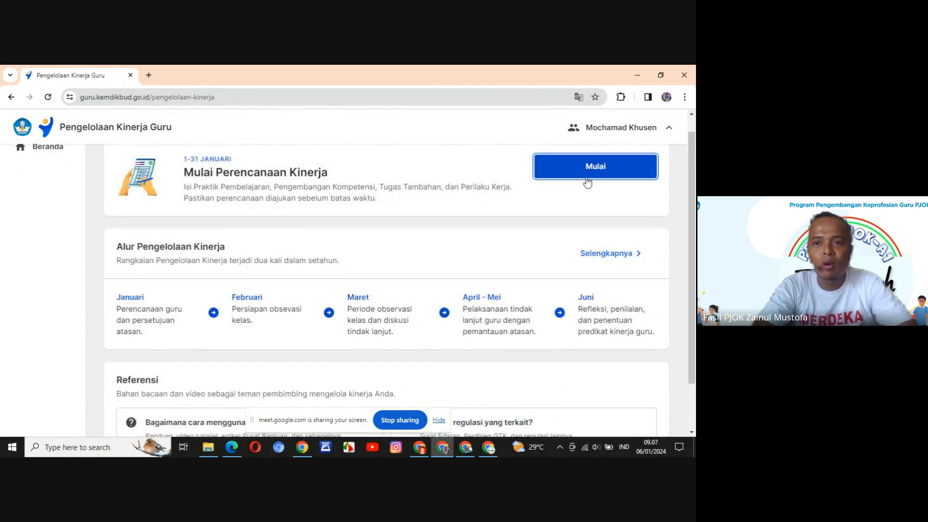
# Complete the personal data by setting Jenjang Jabatan to Ahli Pertama and save it.
pyautogui.scroll(-1, 695, 275)
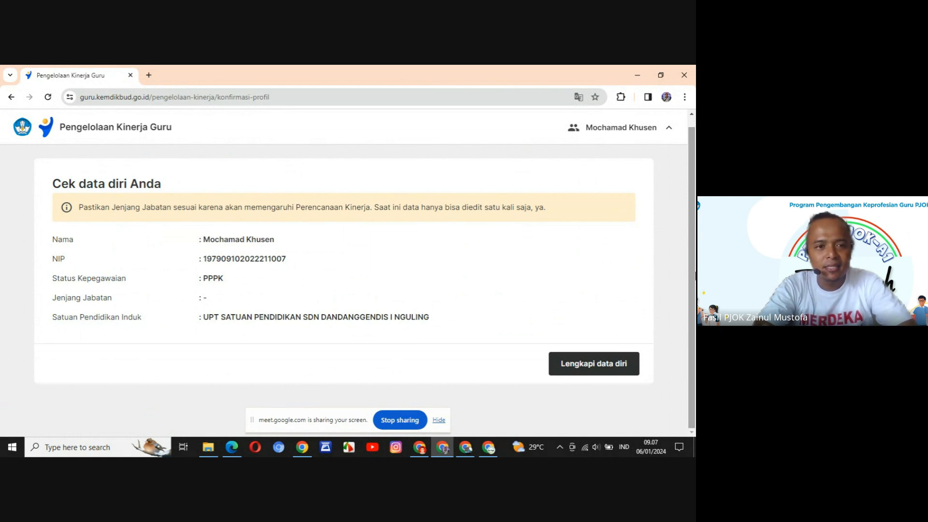
pyautogui.click(587, 368)
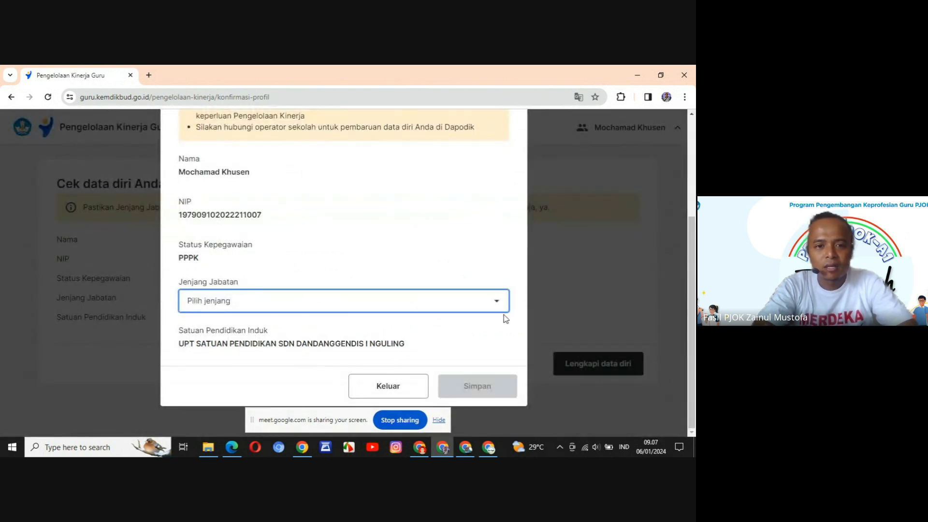
pyautogui.click(491, 301)
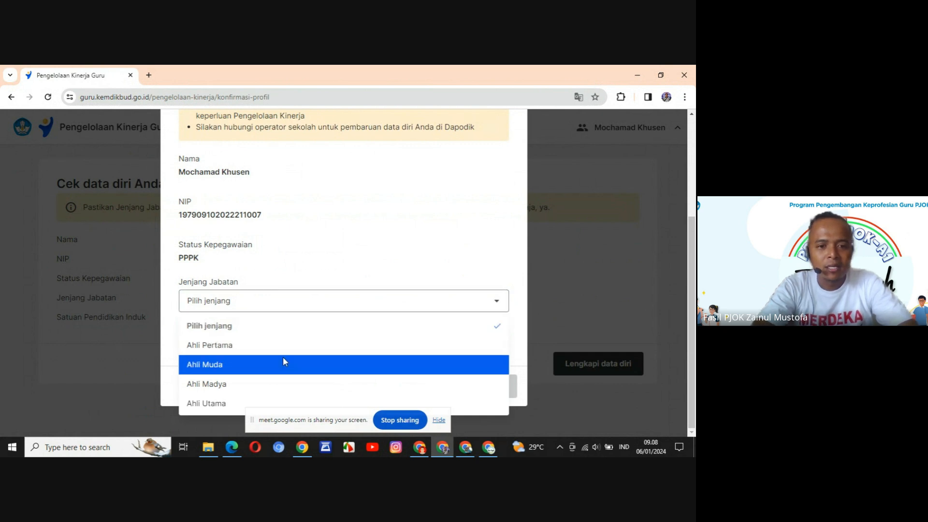
pyautogui.click(231, 345)
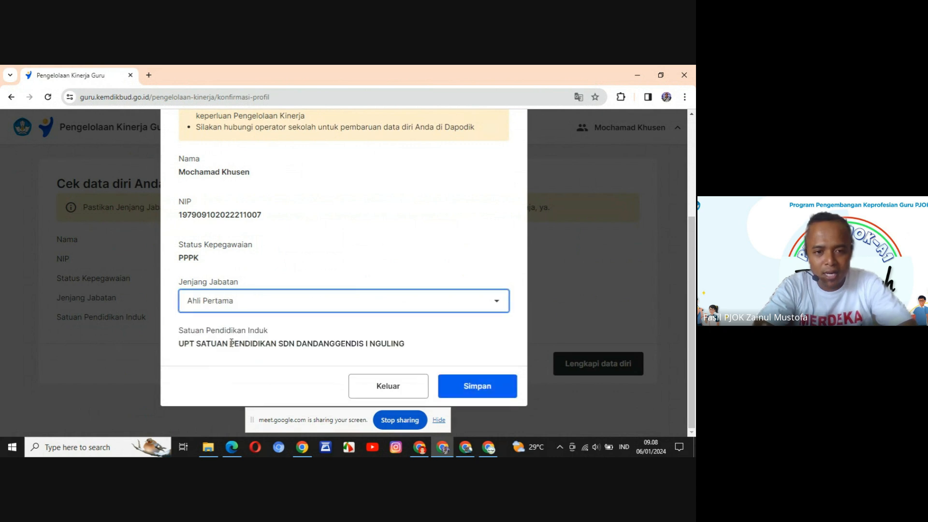
pyautogui.click(496, 386)
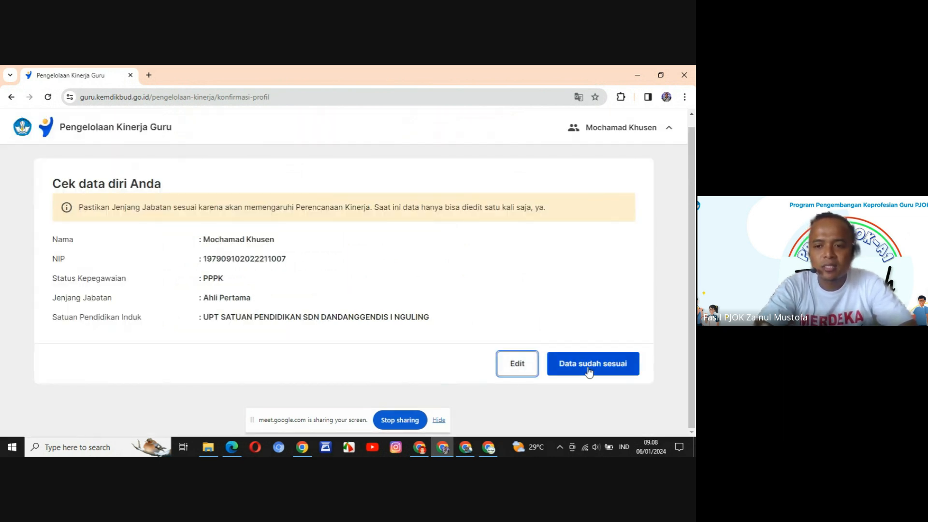
# Declare the personal data correct and continue to the Perencanaan Kinerja form.
pyautogui.click(589, 372)
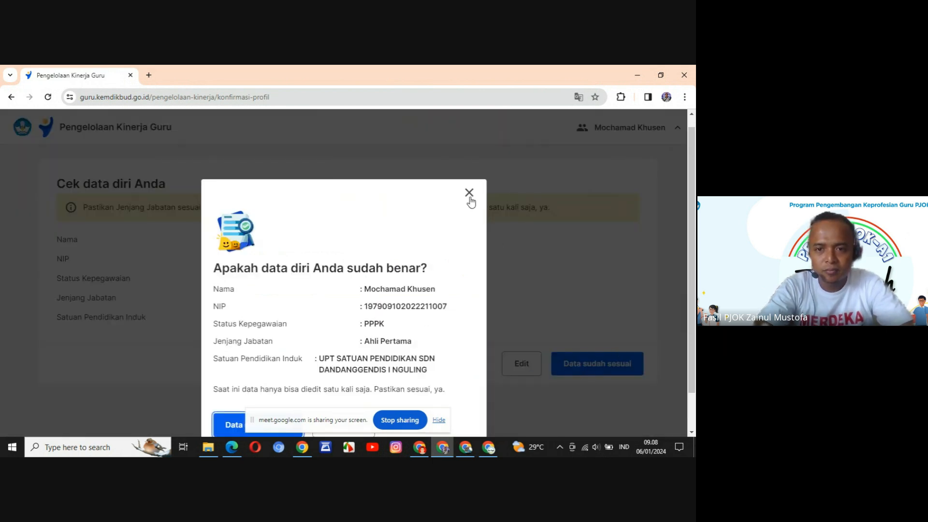
pyautogui.moveTo(363, 190); pyautogui.dragTo(338, 118)
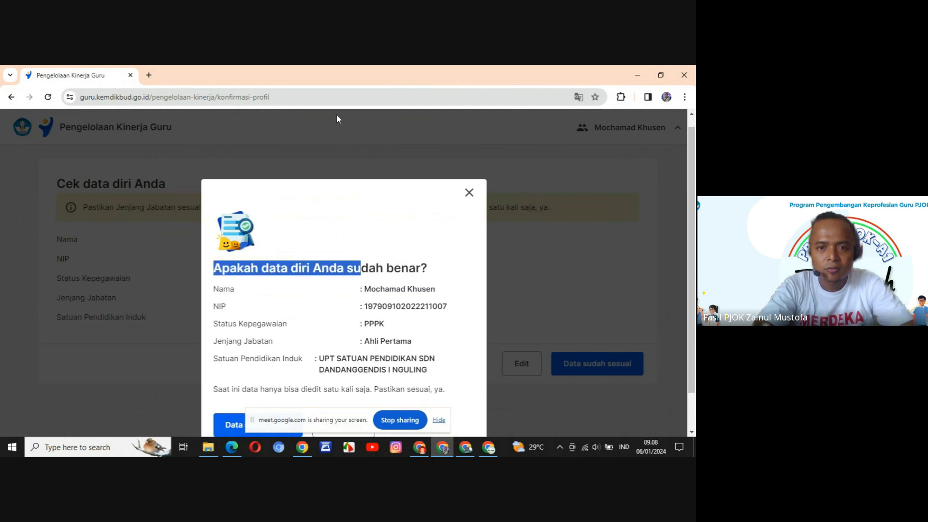
pyautogui.click(587, 368)
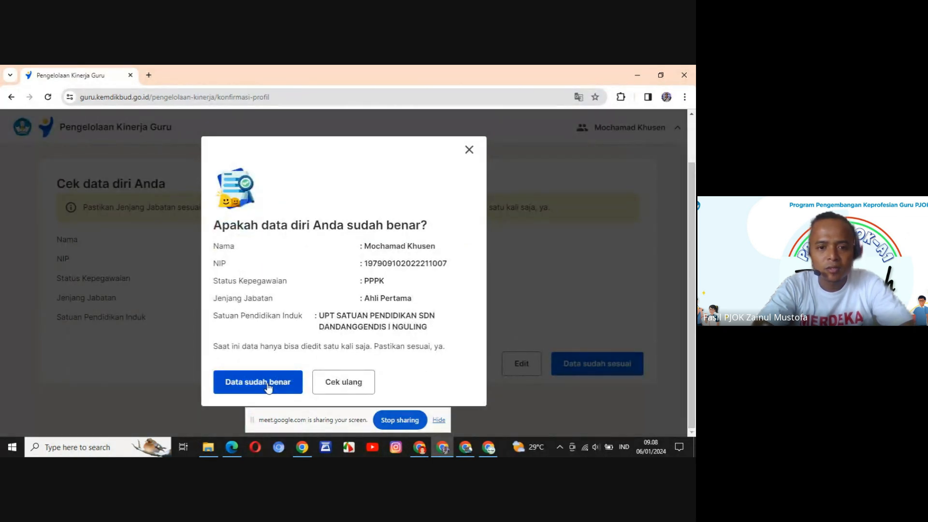
pyautogui.click(290, 381)
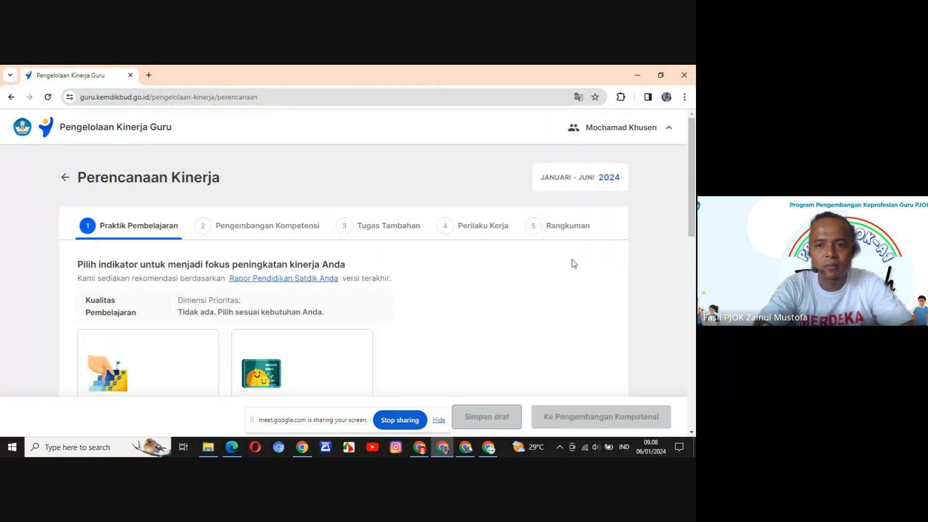
# Examine the Kualitas Pembelajaran dimension ratings in the school's Rapor Pendidikan and return to the planning form.
pyautogui.moveTo(695, 190)
pyautogui.mouseDown()
pyautogui.moveTo(695, 373)
pyautogui.moveTo(694, 192)
pyautogui.mouseUp()
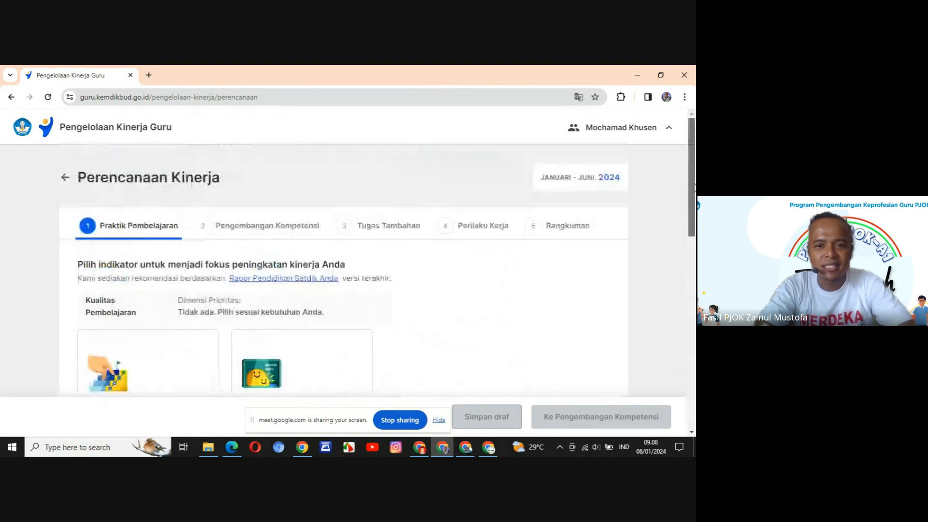
pyautogui.click(286, 278)
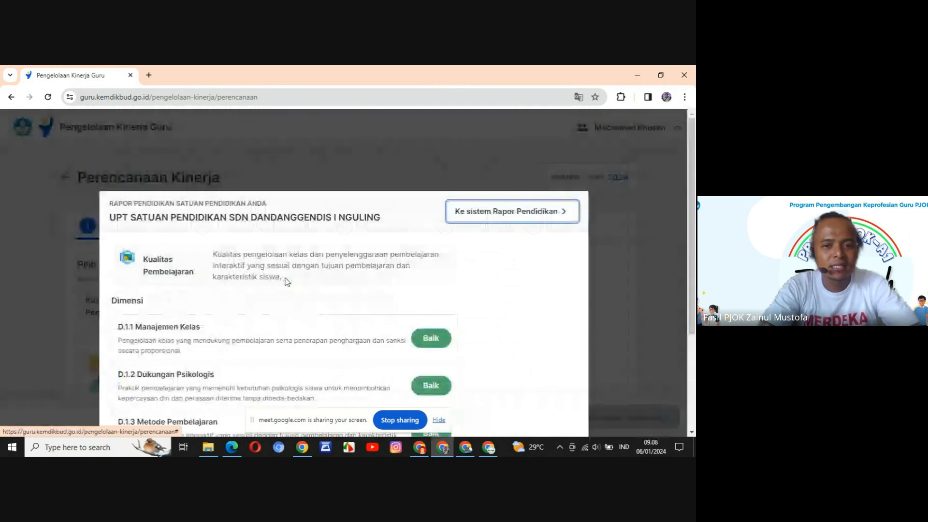
pyautogui.moveTo(694, 186); pyautogui.dragTo(691, 244)
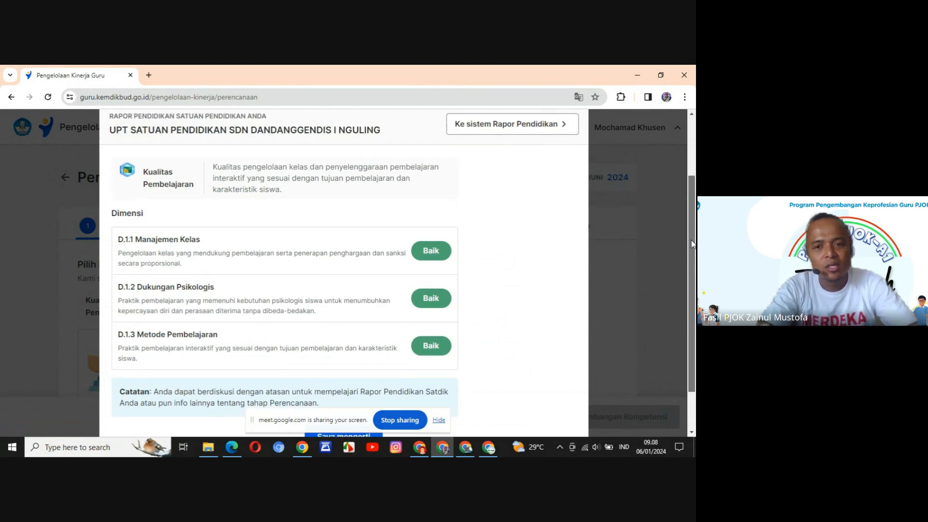
pyautogui.moveTo(692, 244); pyautogui.dragTo(691, 272)
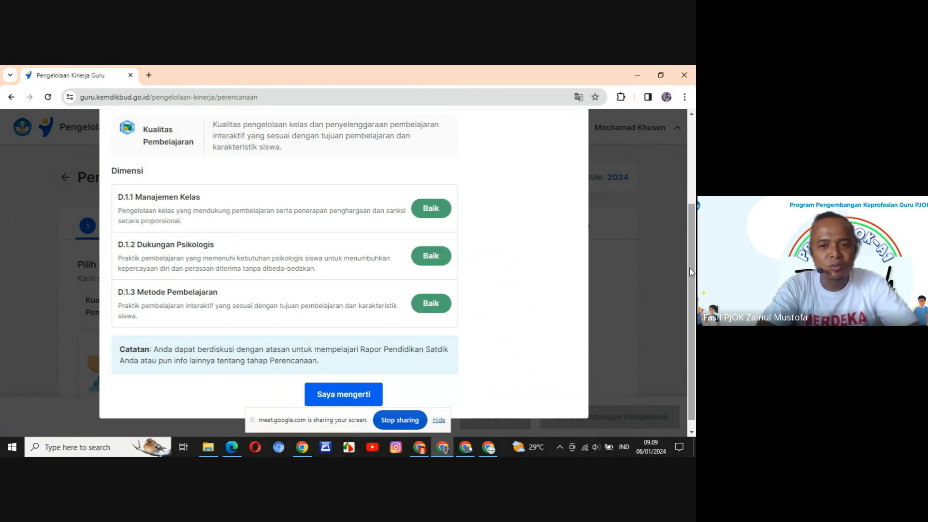
pyautogui.click(337, 394)
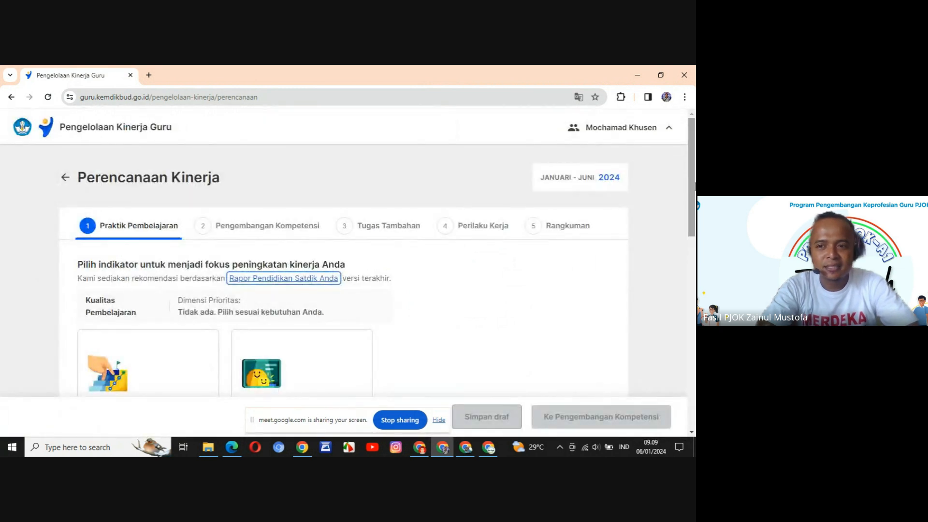
# Review the Praktik Pembelajaran indicator cards under Manajemen Kelas, Dukungan Psikologis and Metode Pembelajaran.
pyautogui.scroll(-7, 689, 297)
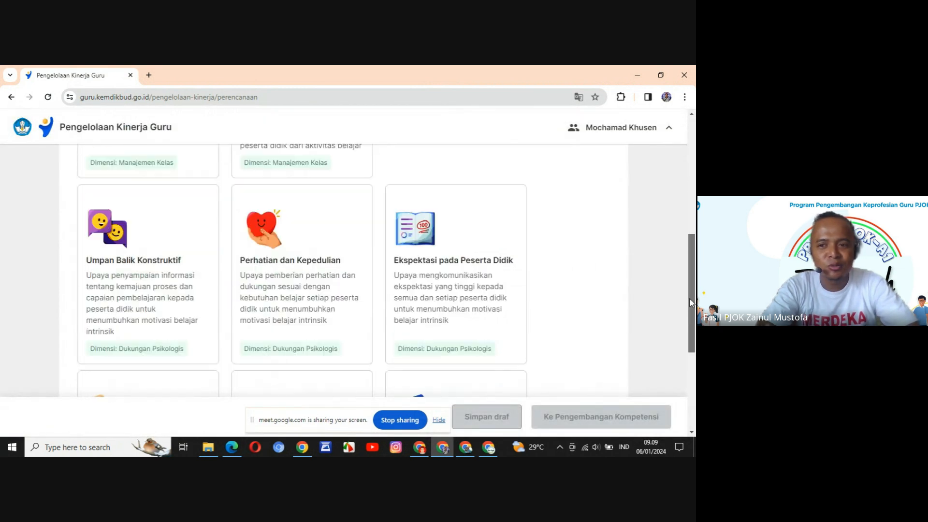
pyautogui.moveTo(689, 303); pyautogui.dragTo(690, 278)
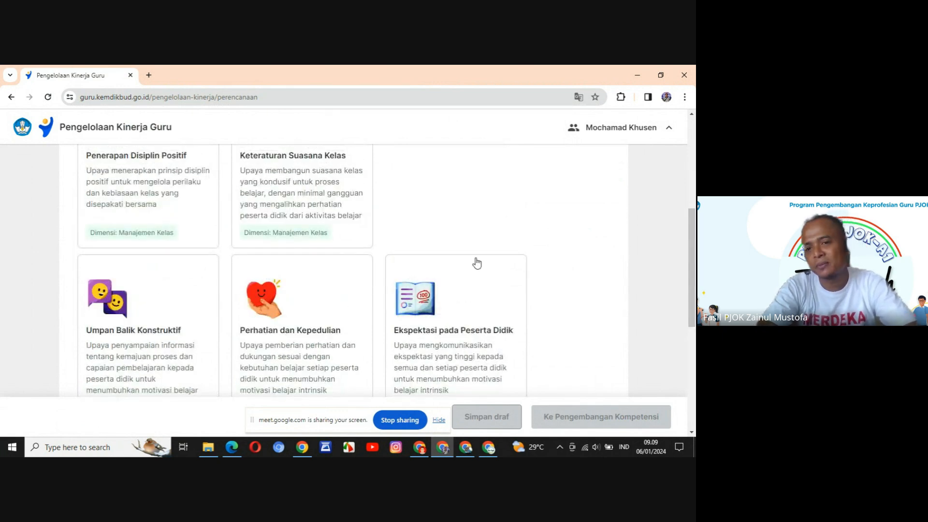
pyautogui.scroll(-2, 398, 244)
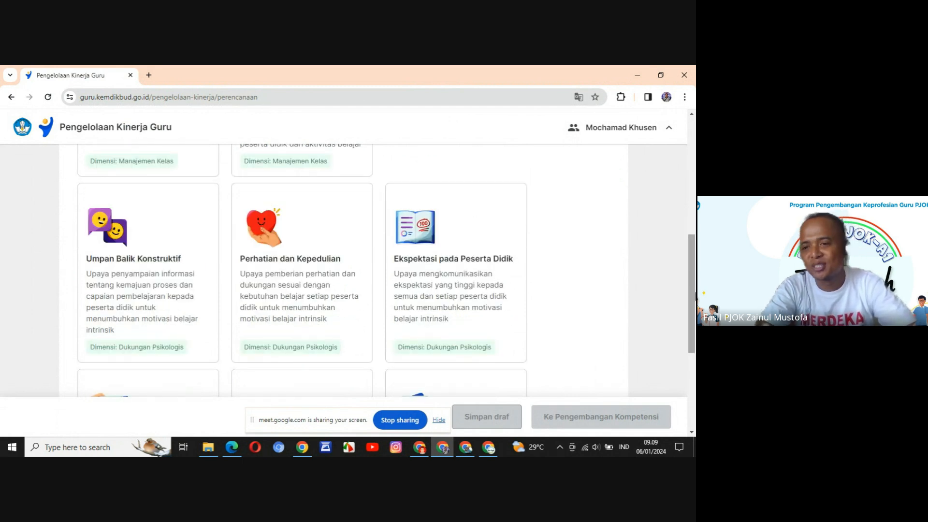
pyautogui.moveTo(691, 295); pyautogui.dragTo(694, 235)
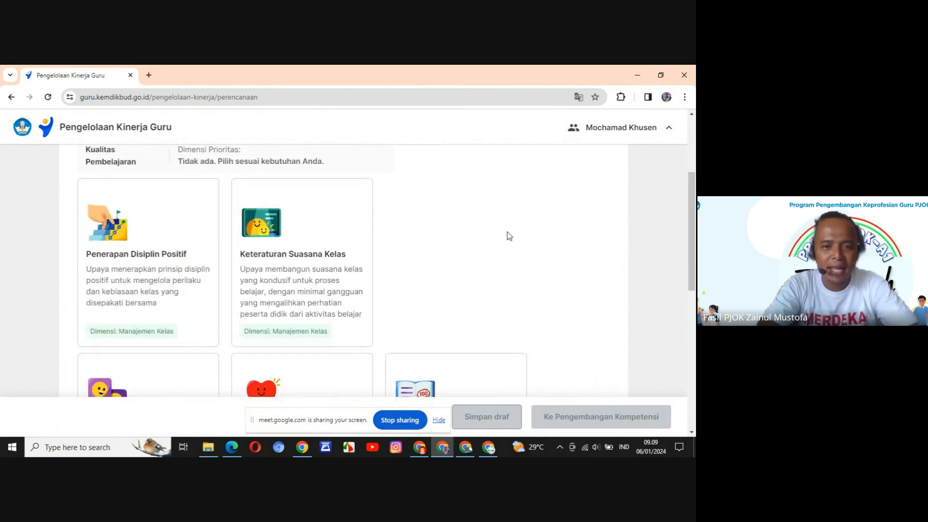
pyautogui.moveTo(695, 190); pyautogui.dragTo(687, 223)
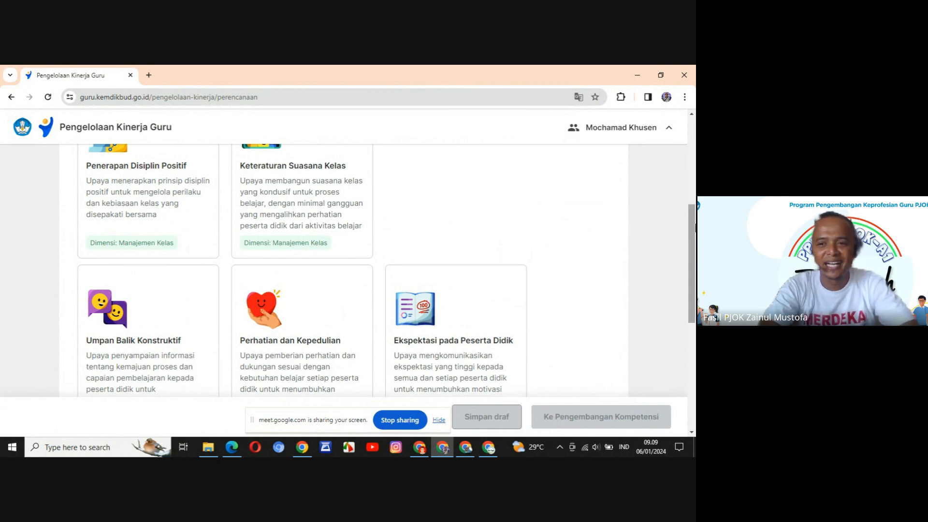
pyautogui.moveTo(691, 227); pyautogui.dragTo(692, 287)
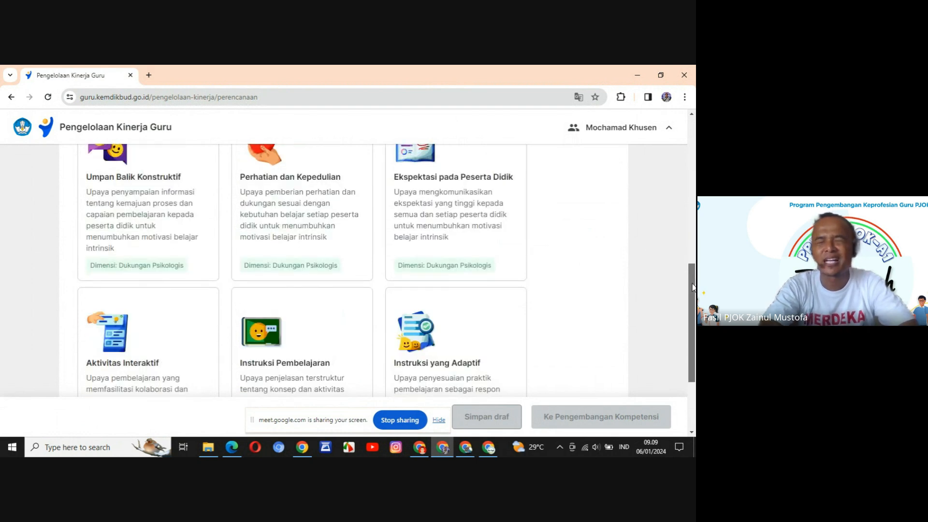
pyautogui.moveTo(692, 286); pyautogui.dragTo(684, 189)
pyautogui.moveTo(690, 191); pyautogui.dragTo(694, 326)
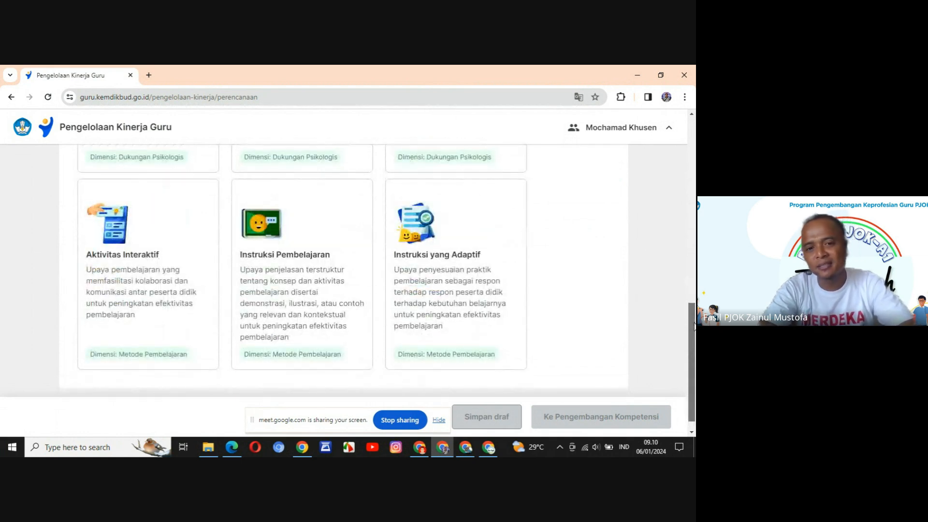
pyautogui.moveTo(694, 326); pyautogui.dragTo(687, 235)
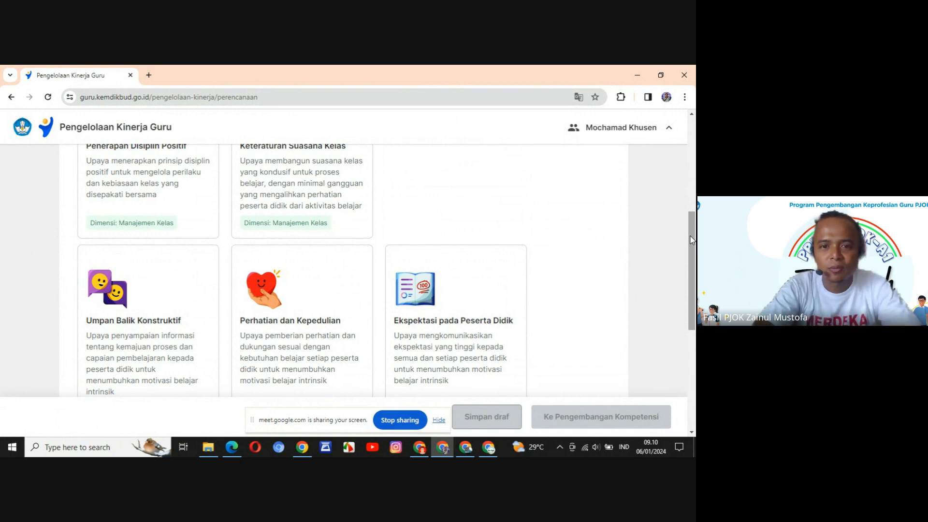
# Choose Perhatian dan Kepedulian as the focus indicator and proceed to the Pengembangan Kompetensi stage.
pyautogui.moveTo(692, 240); pyautogui.dragTo(685, 274)
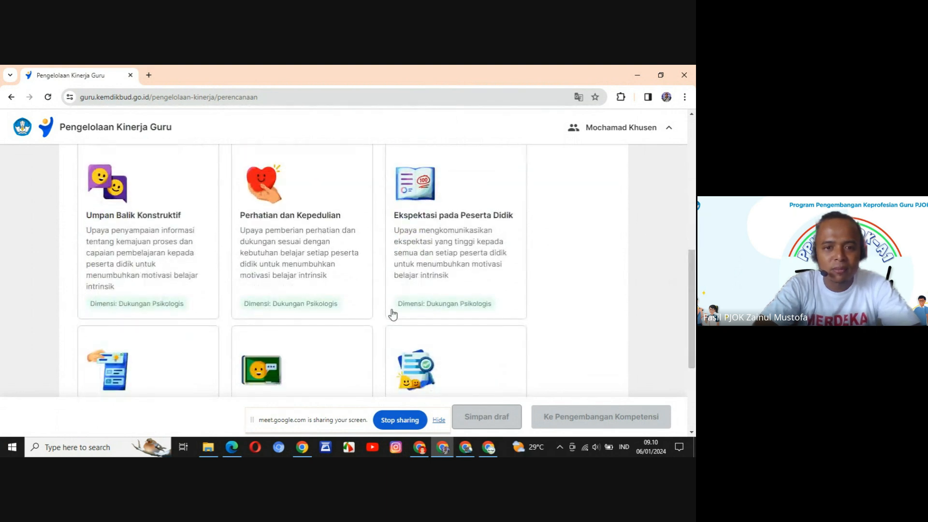
pyautogui.click(293, 253)
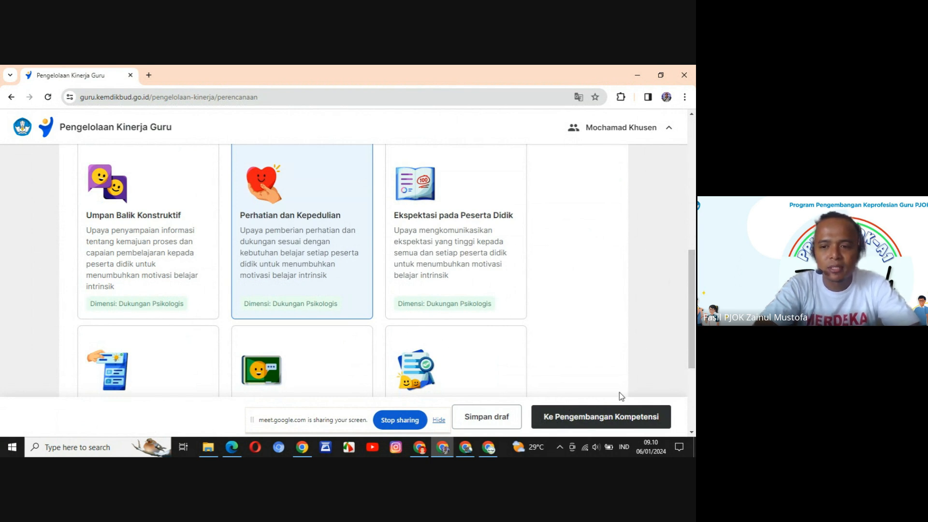
pyautogui.moveTo(692, 343); pyautogui.dragTo(693, 411)
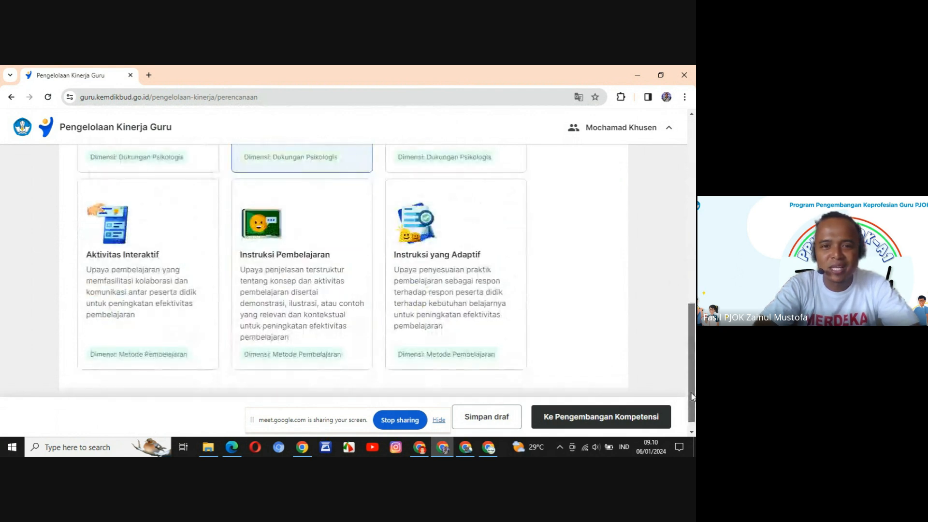
pyautogui.click(632, 416)
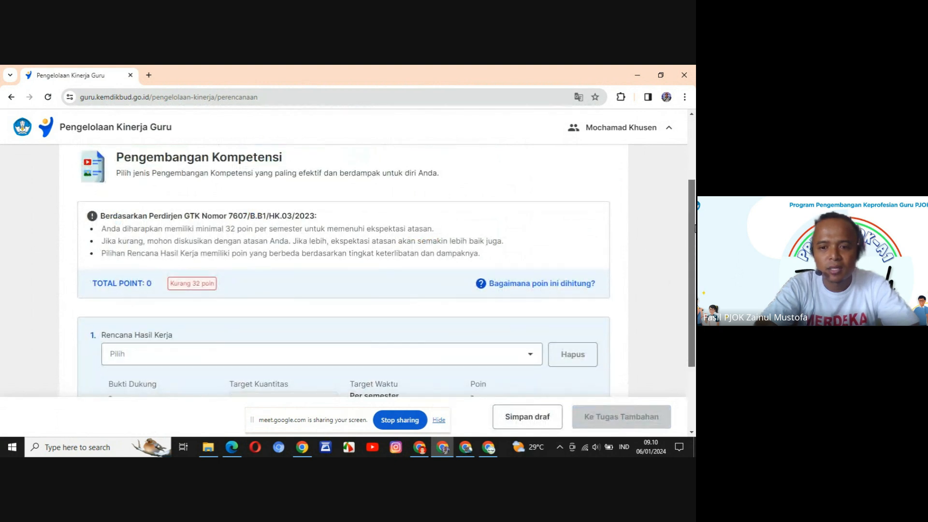
# Review the semester point requirements and the first Rencana Hasil Kerja entry in Pengembangan Kompetensi.
pyautogui.scroll(-3, 692, 297)
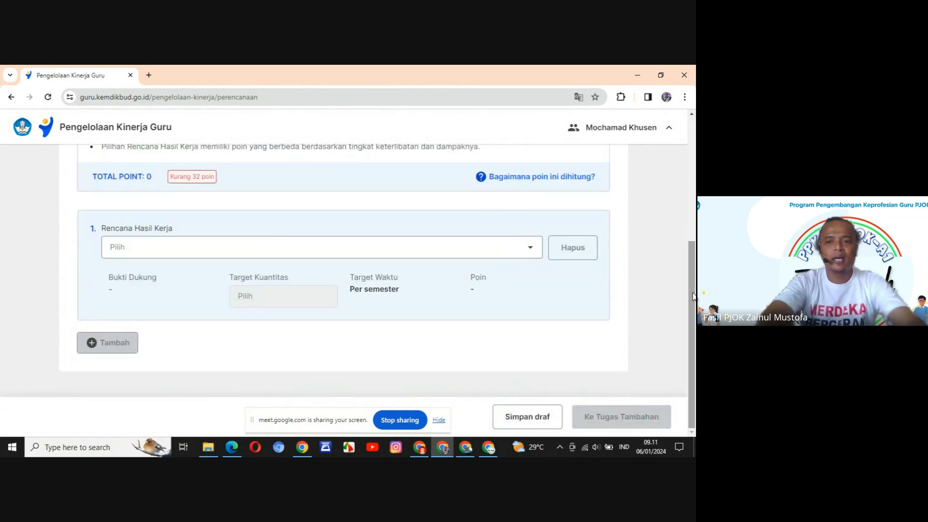
pyautogui.moveTo(692, 296); pyautogui.dragTo(693, 239)
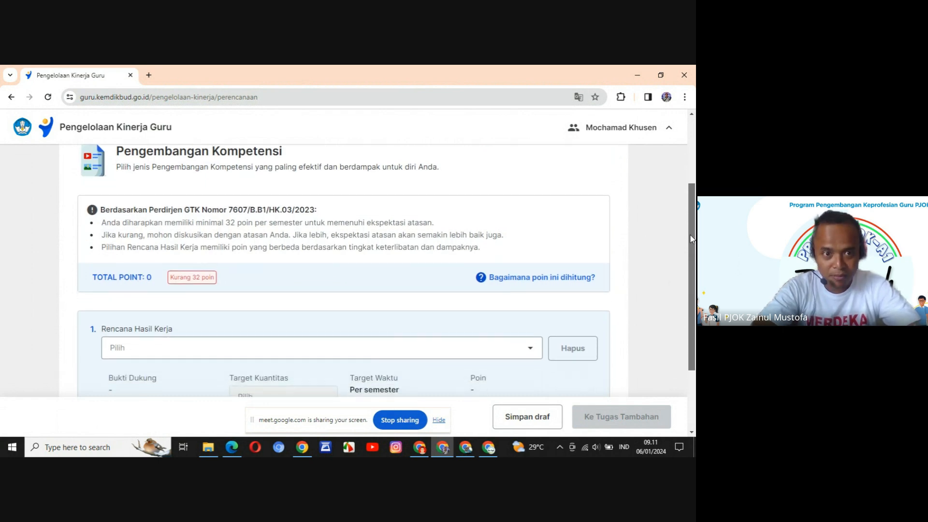
pyautogui.scroll(-2, 628, 271)
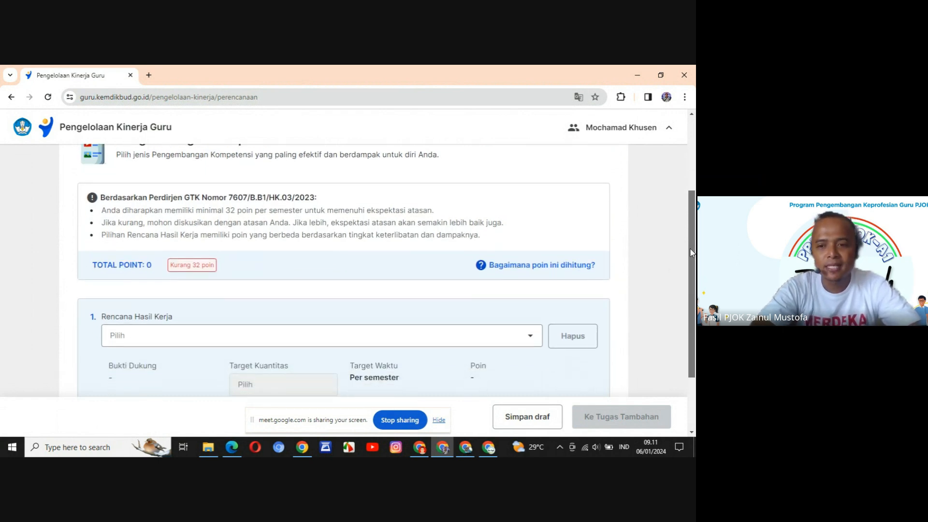
# Consult the Poin Pengembangan Kompetensi table in the 7607 Perdirjen PDF in Edge, and return to the planning form in Chrome.
pyautogui.click(525, 268)
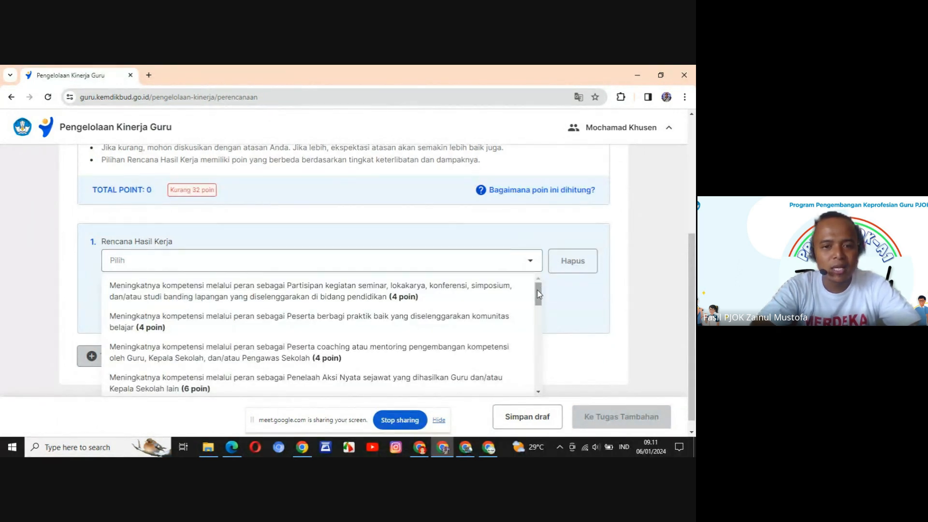
pyautogui.scroll(-1, 538, 294)
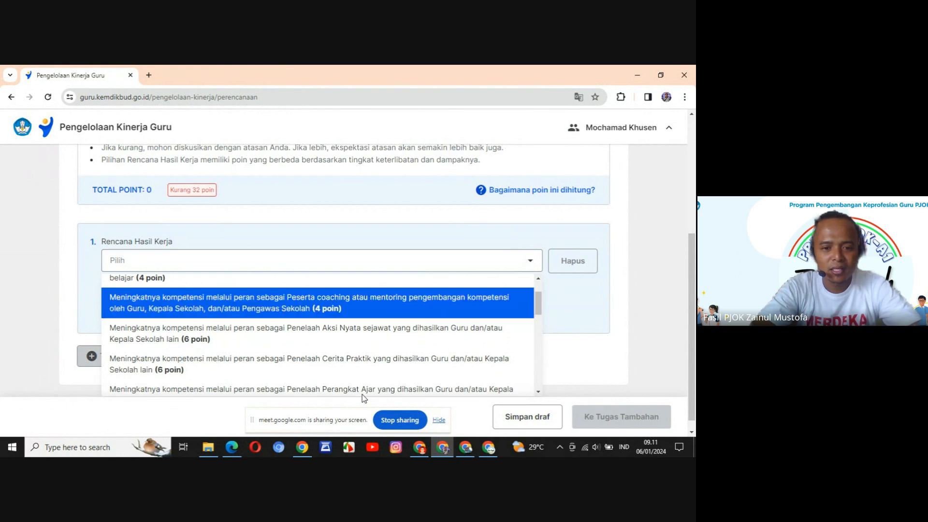
pyautogui.click(232, 448)
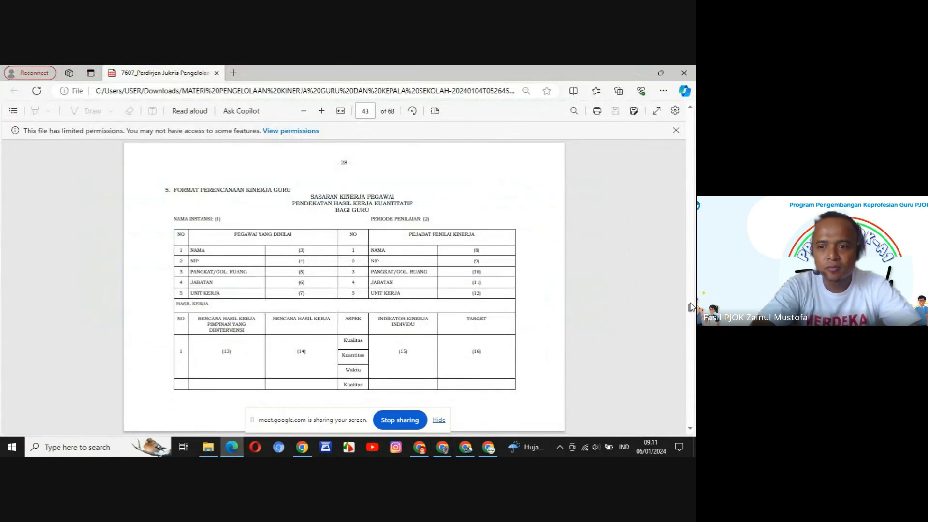
pyautogui.moveTo(690, 308); pyautogui.dragTo(688, 253)
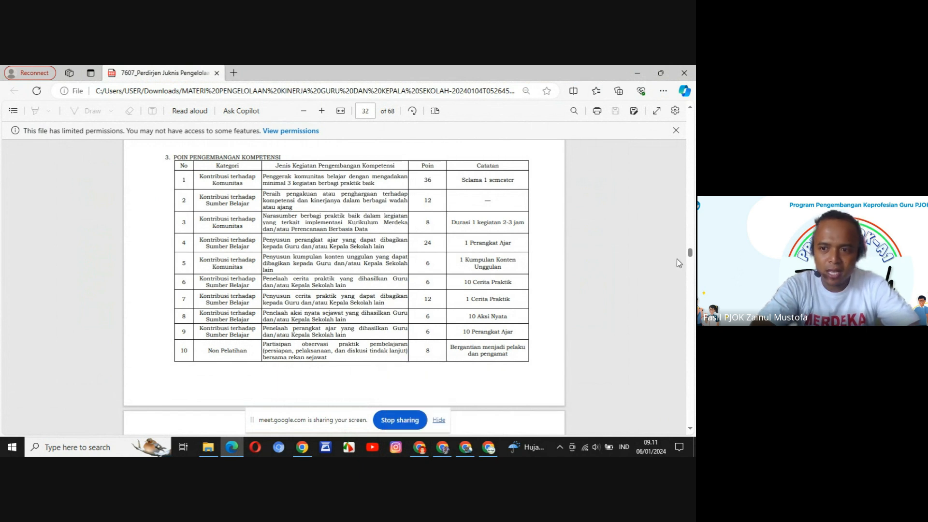
pyautogui.moveTo(690, 257); pyautogui.dragTo(689, 254)
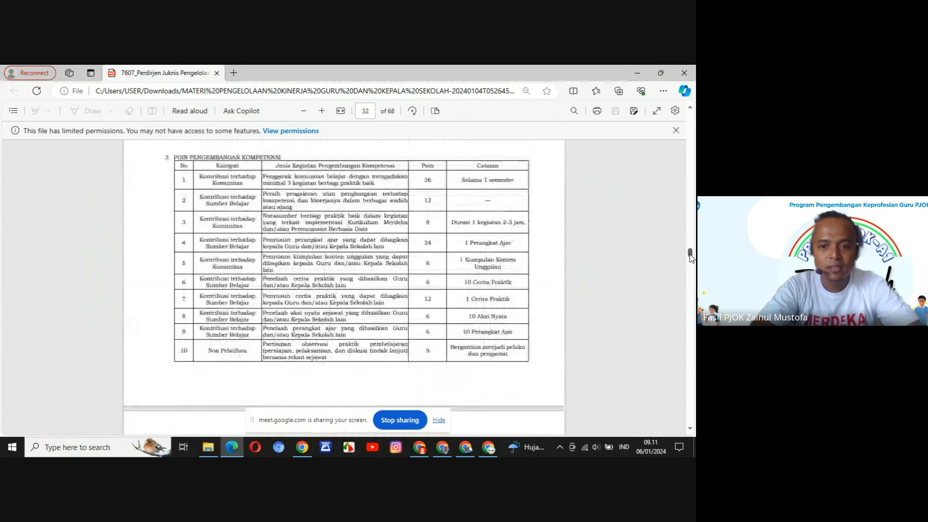
pyautogui.click(442, 447)
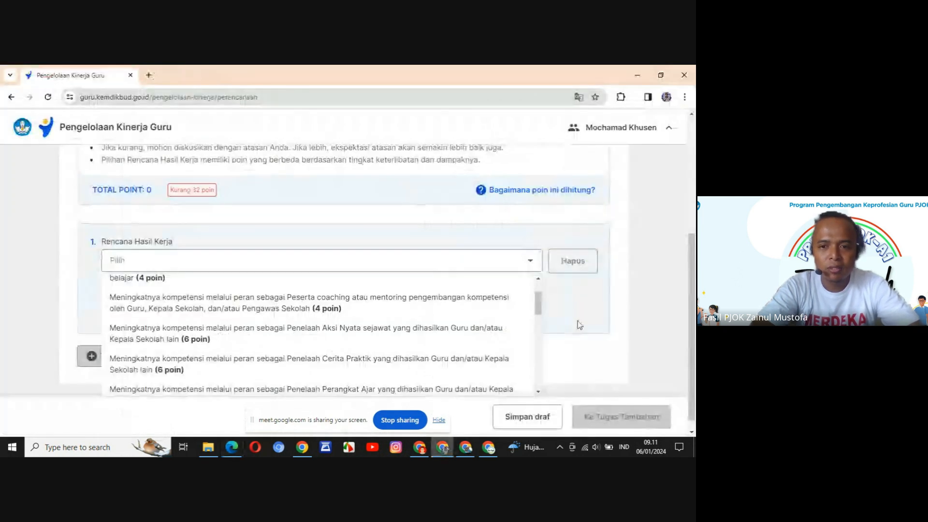
# Choose Peserta berbagi praktik baik yang diselenggarakan komunitas belajar (4 poin) as the first Rencana Hasil Kerja.
pyautogui.moveTo(537, 303); pyautogui.dragTo(540, 345)
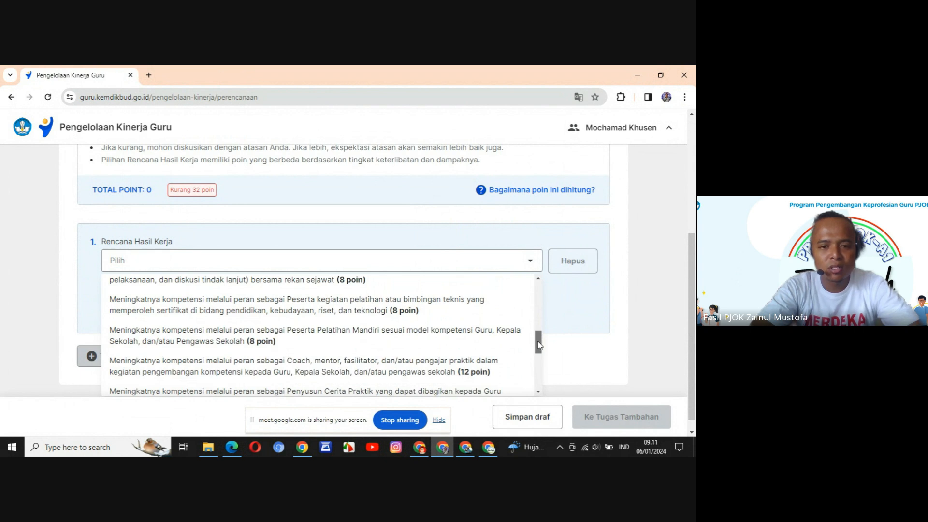
pyautogui.moveTo(540, 345); pyautogui.dragTo(539, 292)
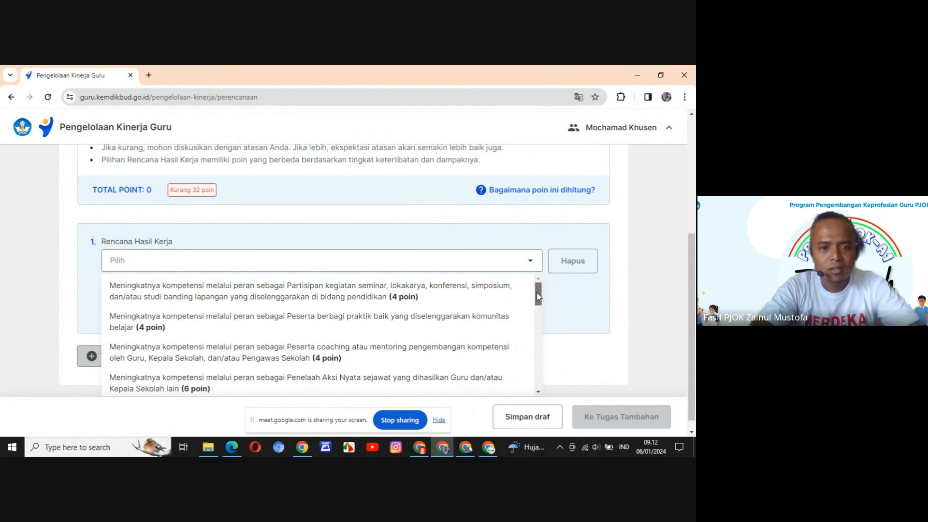
pyautogui.moveTo(538, 296); pyautogui.dragTo(538, 302)
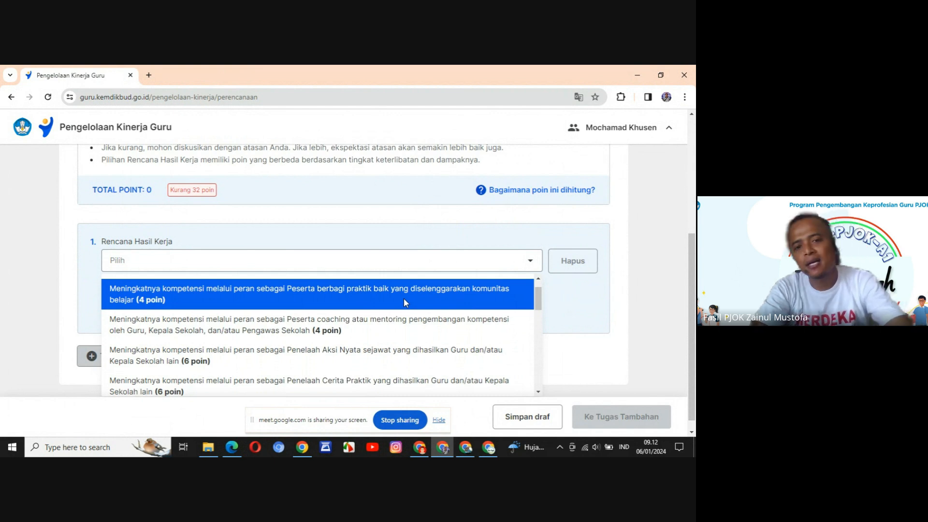
pyautogui.click(404, 302)
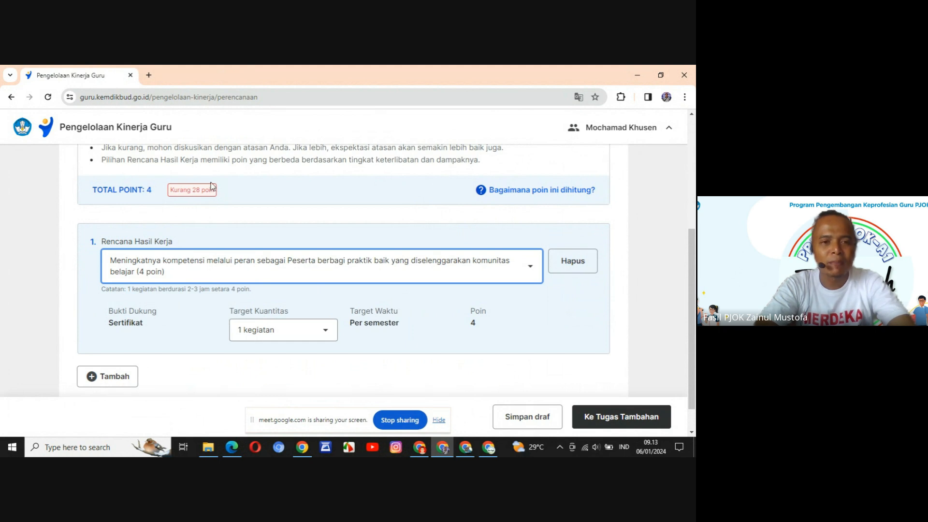
# Set the first Rencana Hasil Kerja's Target Kuantitas to 5 kegiatan.
pyautogui.click(328, 330)
pyautogui.press('Down')
pyautogui.press('Down')
pyautogui.press('Down')
pyautogui.press('Down')
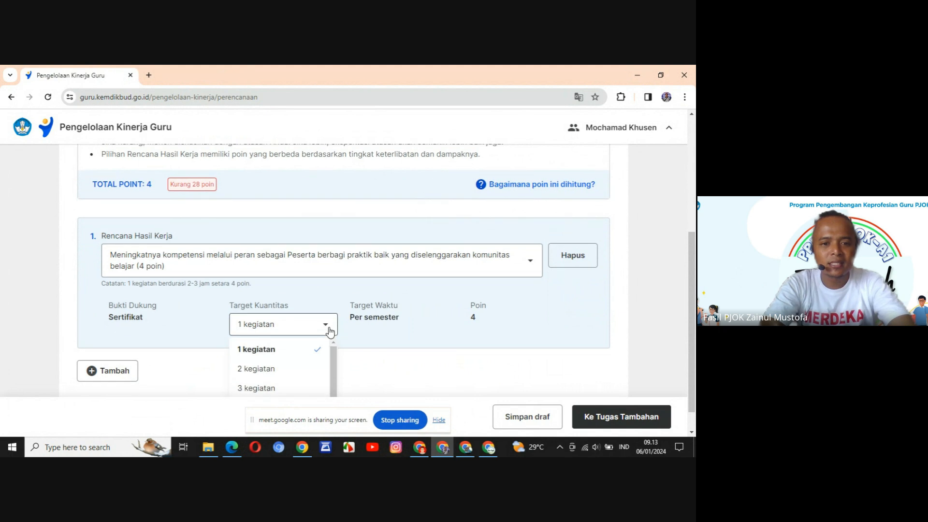
pyautogui.press('Return')
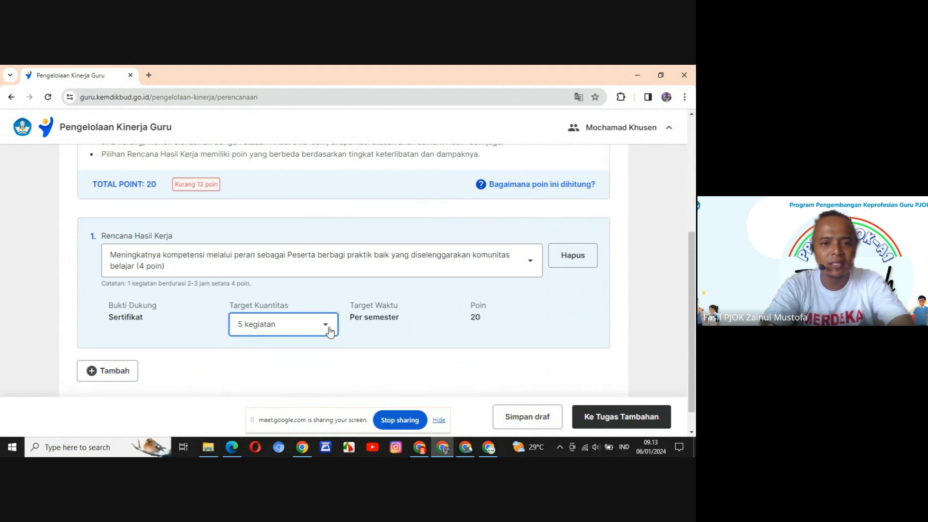
# Try 6 kegiatan and then 4 kegiatan as the first entry's Target Kuantitas.
pyautogui.click(329, 332)
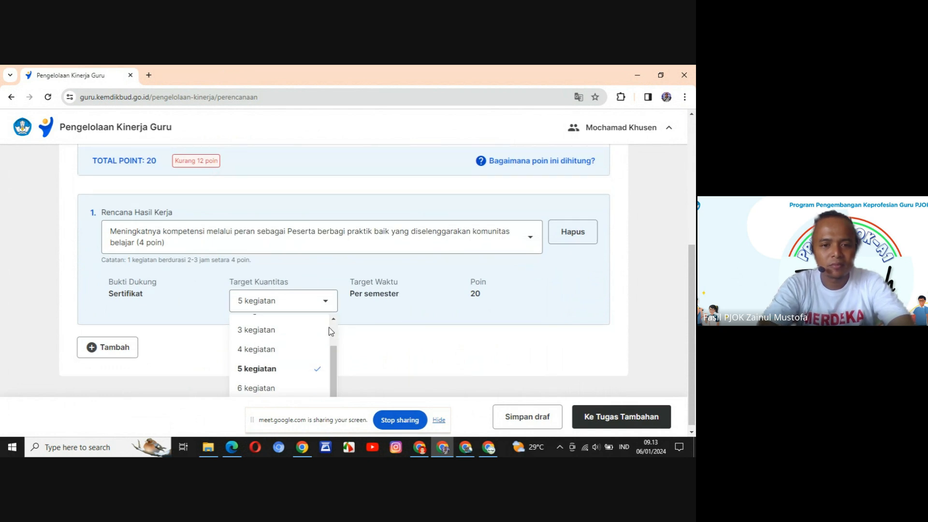
pyautogui.click(270, 385)
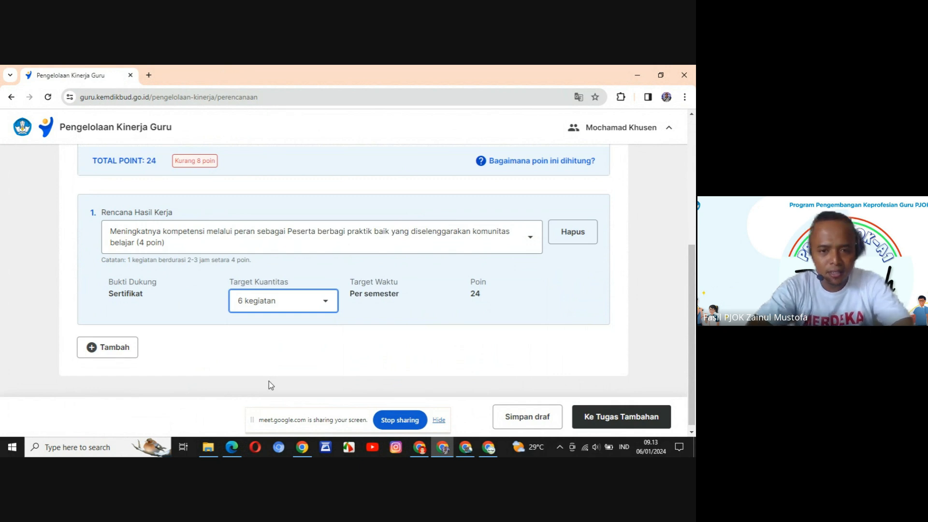
pyautogui.click(331, 305)
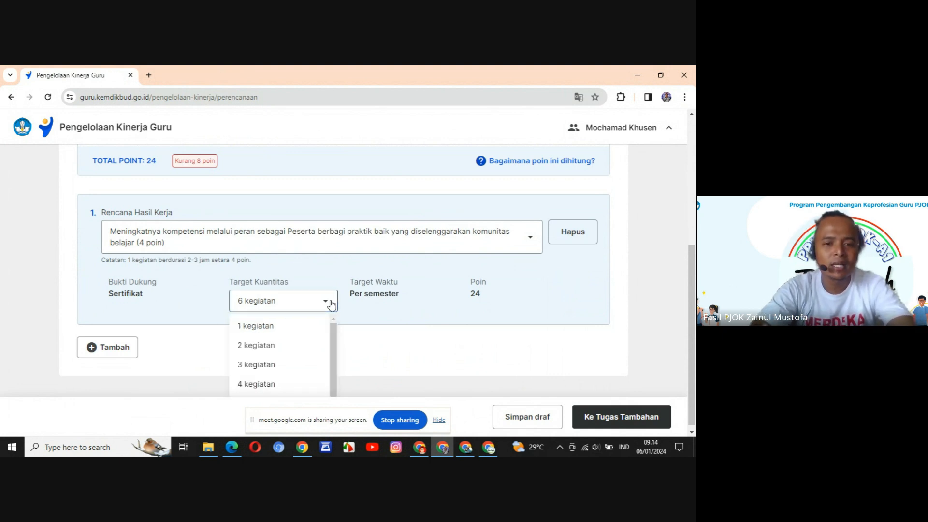
pyautogui.click(272, 386)
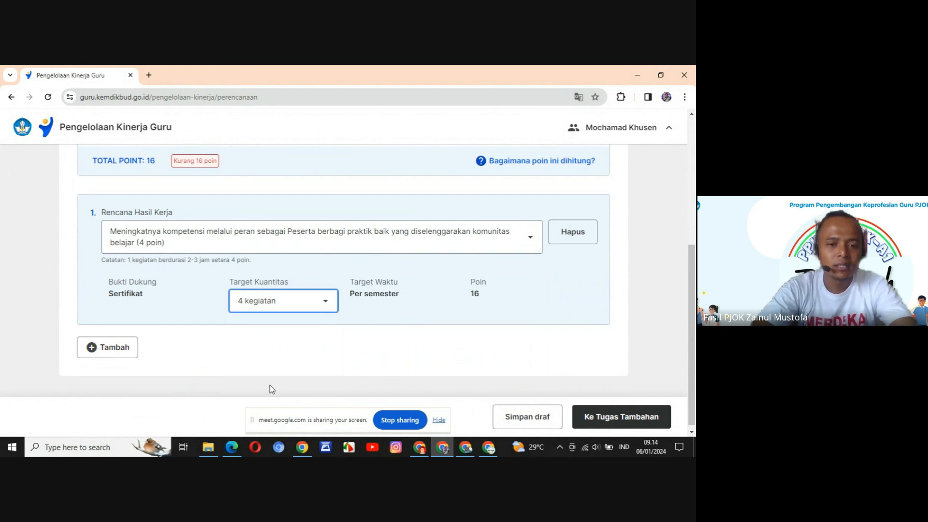
# Raise the first entry's Target Kuantitas to 6 kegiatan and then to 8 kegiatan.
pyautogui.click(337, 299)
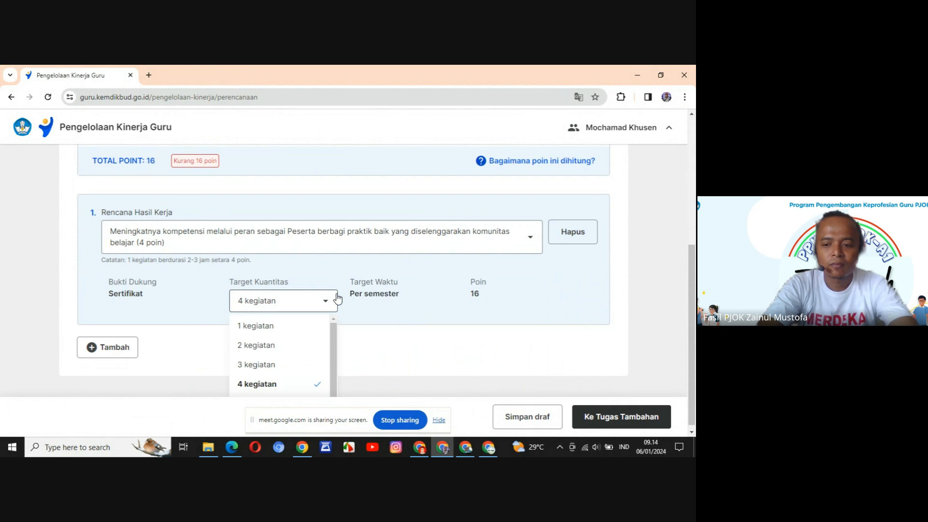
pyautogui.press('Down')
pyautogui.press('Down')
pyautogui.press('Return')
pyautogui.click(321, 301)
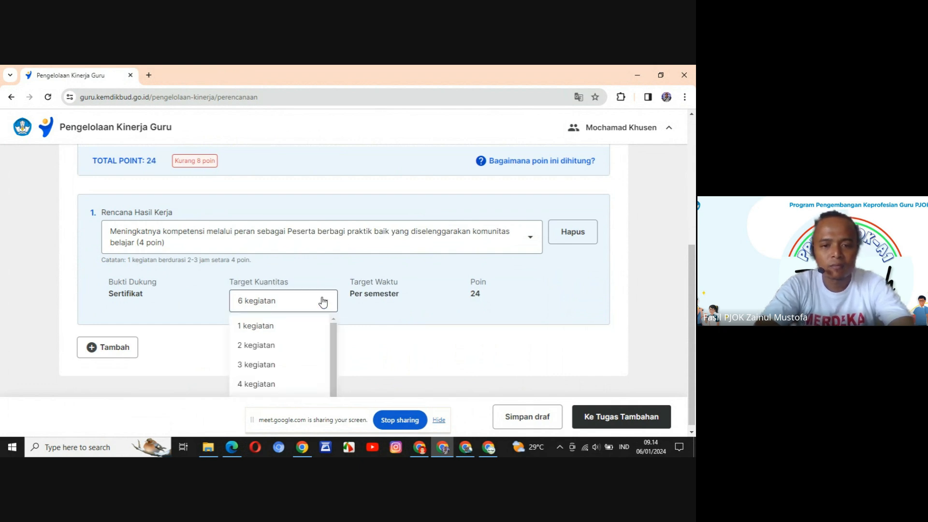
pyautogui.press('Down')
pyautogui.press('Down')
pyautogui.press('Return')
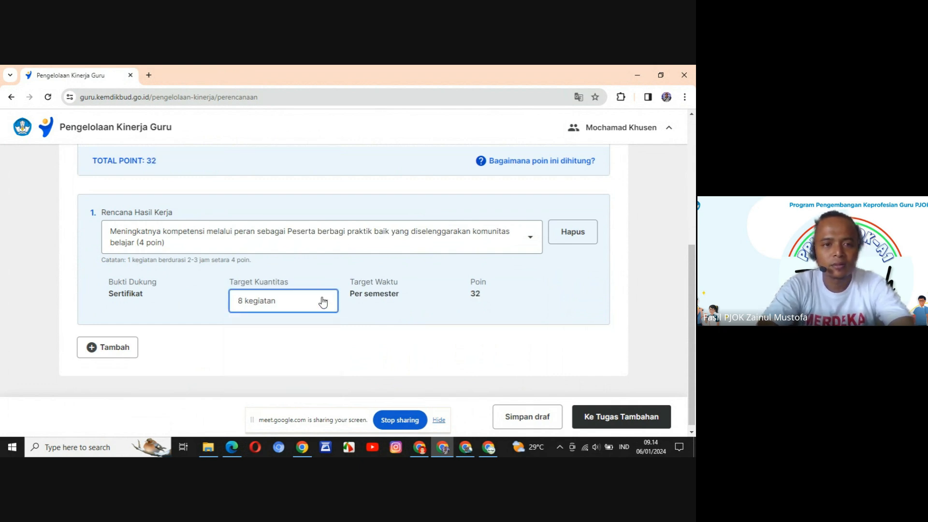
# Add a second Rencana Hasil Kerja with the role Peserta Pelatihan Mandiri sesuai model kompetensi Guru, Kepala Sekolah, dan/atau Pengawas Sekolah (8 poin).
pyautogui.scroll(-1, 693, 233)
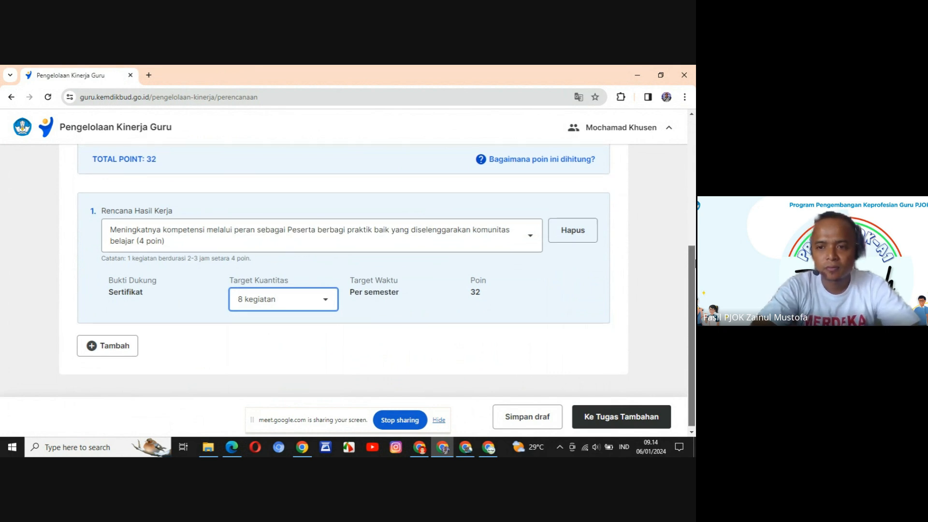
pyautogui.click(127, 345)
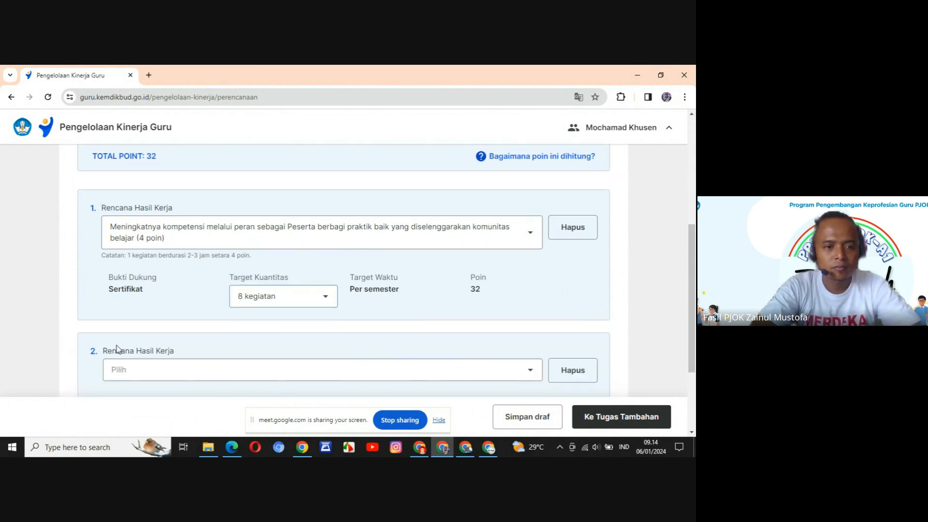
pyautogui.scroll(-1, 693, 235)
pyautogui.scroll(3, 693, 235)
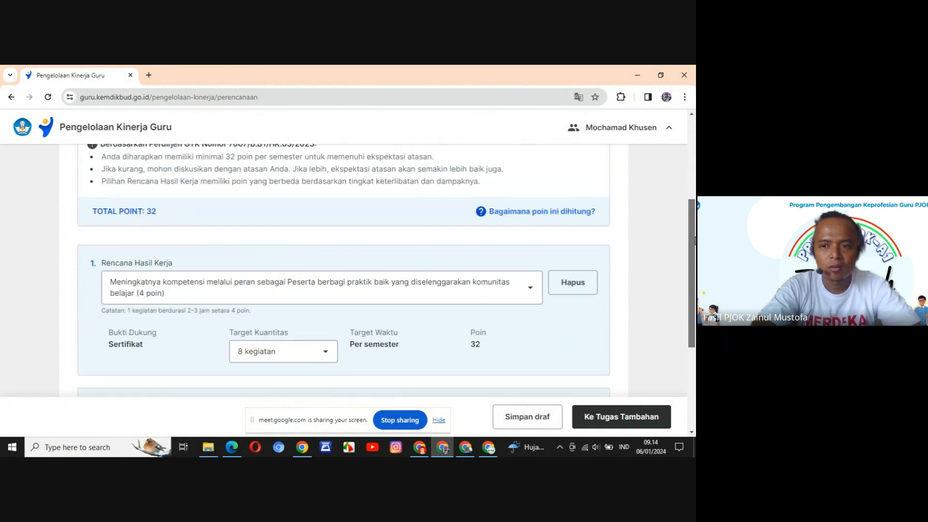
pyautogui.moveTo(695, 235); pyautogui.dragTo(695, 291)
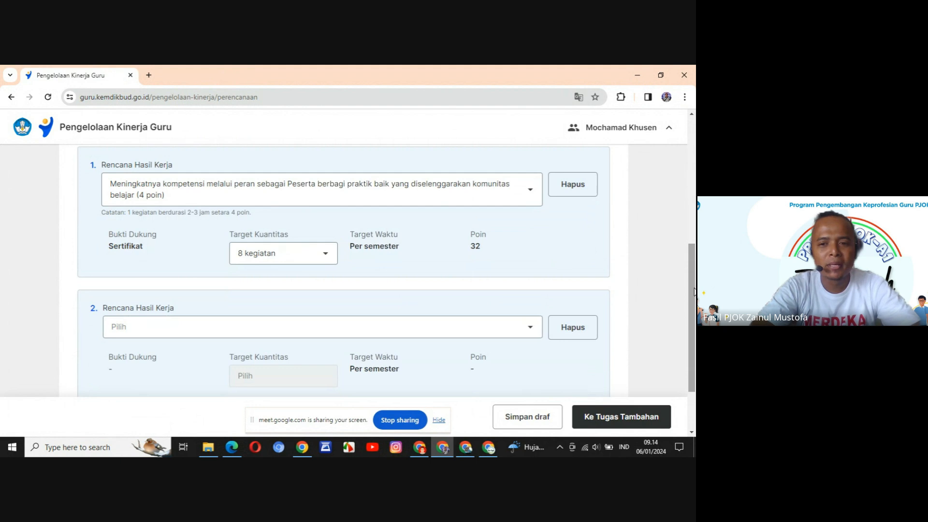
pyautogui.moveTo(694, 292); pyautogui.dragTo(692, 220)
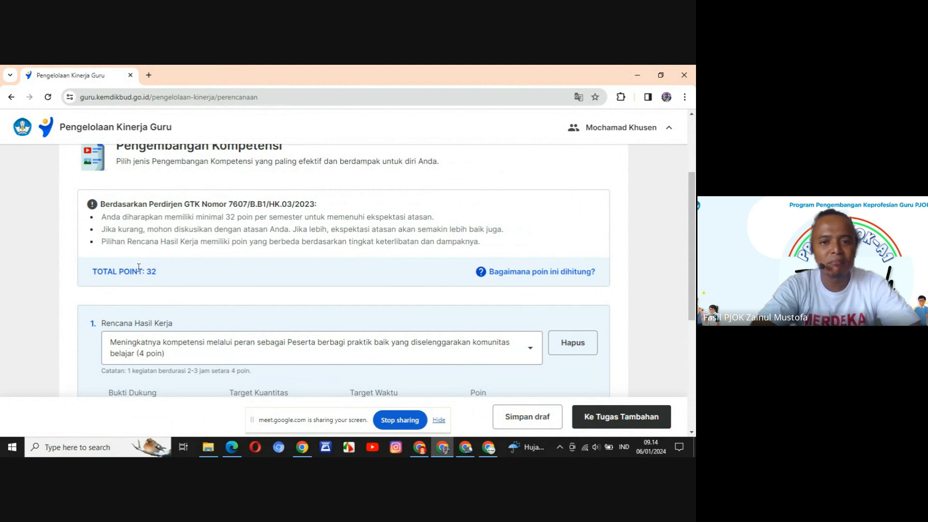
pyautogui.moveTo(695, 193); pyautogui.dragTo(695, 285)
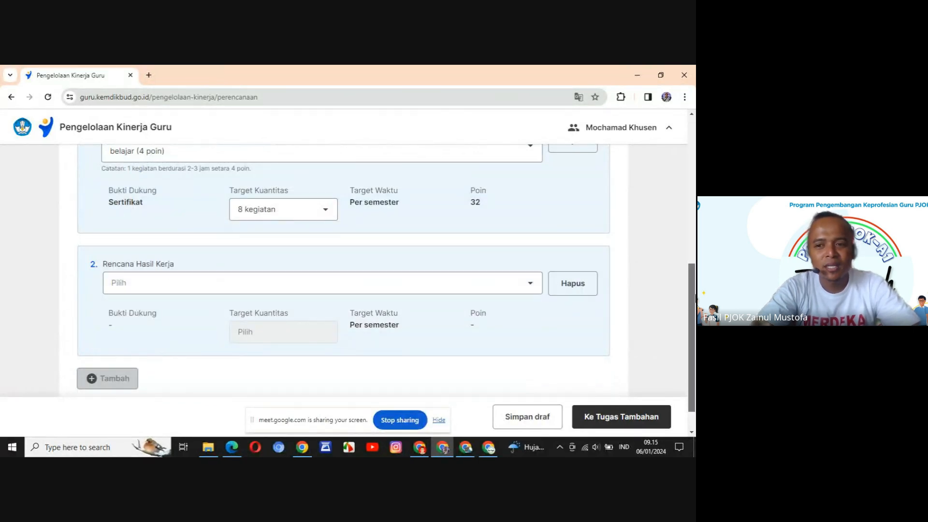
pyautogui.moveTo(690, 296); pyautogui.dragTo(690, 249)
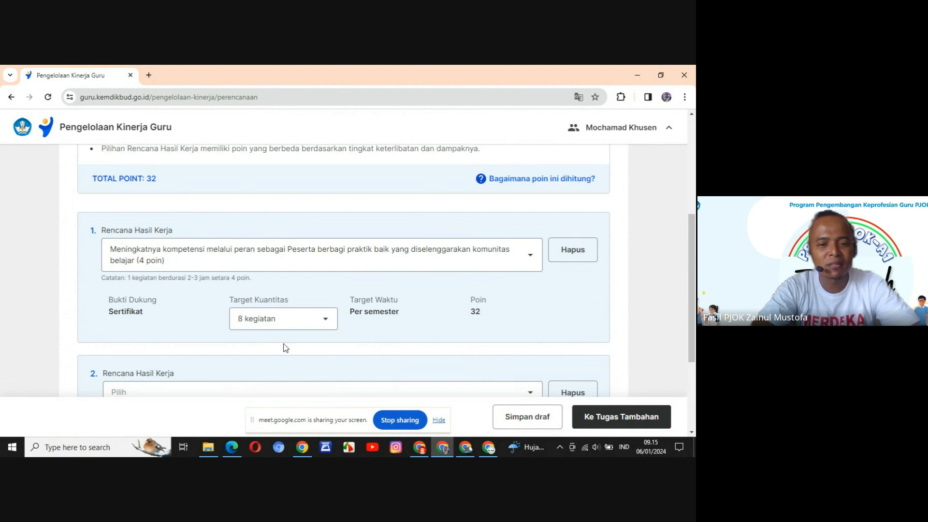
pyautogui.moveTo(692, 293); pyautogui.dragTo(693, 324)
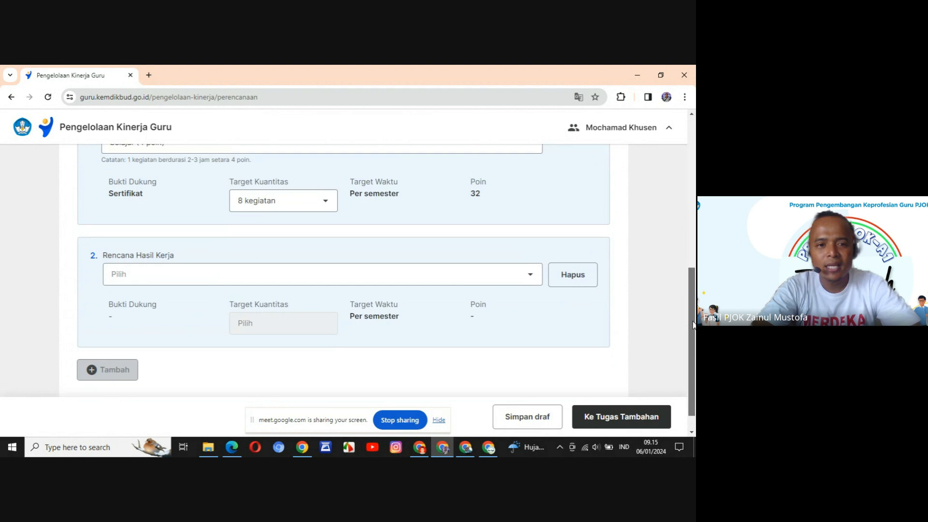
pyautogui.click(528, 285)
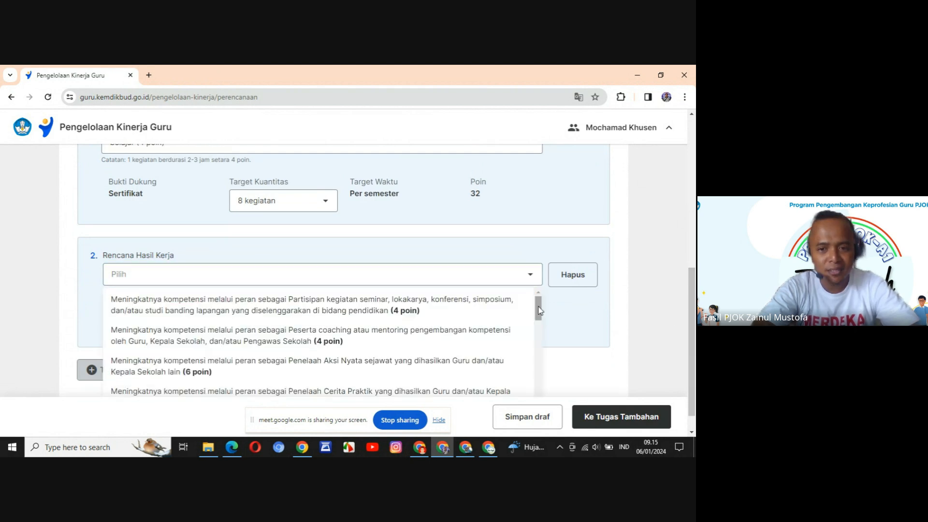
pyautogui.moveTo(540, 310); pyautogui.dragTo(539, 355)
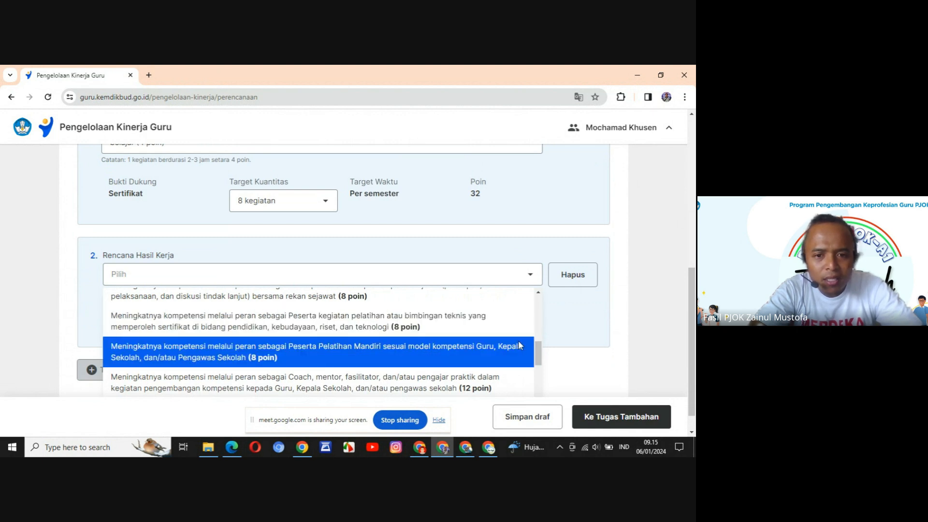
pyautogui.click(443, 347)
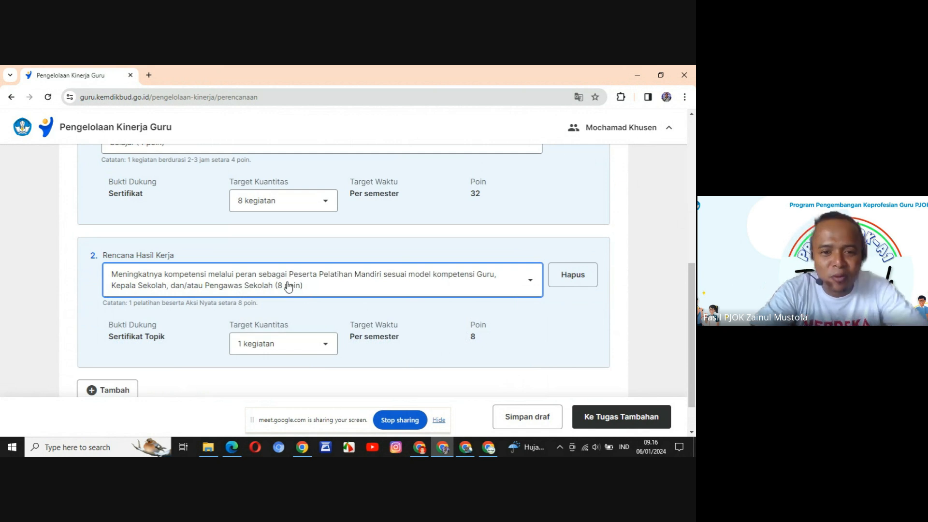
# Set Target Kuantitas to 6 kegiatan for the first Rencana Hasil Kerja and 2 kegiatan for the second, and check the total points.
pyautogui.click(323, 203)
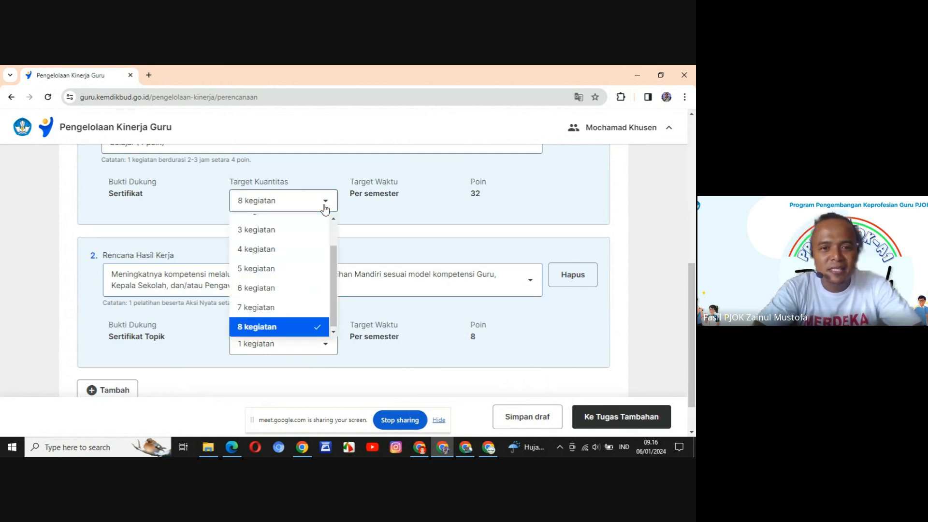
pyautogui.click(283, 290)
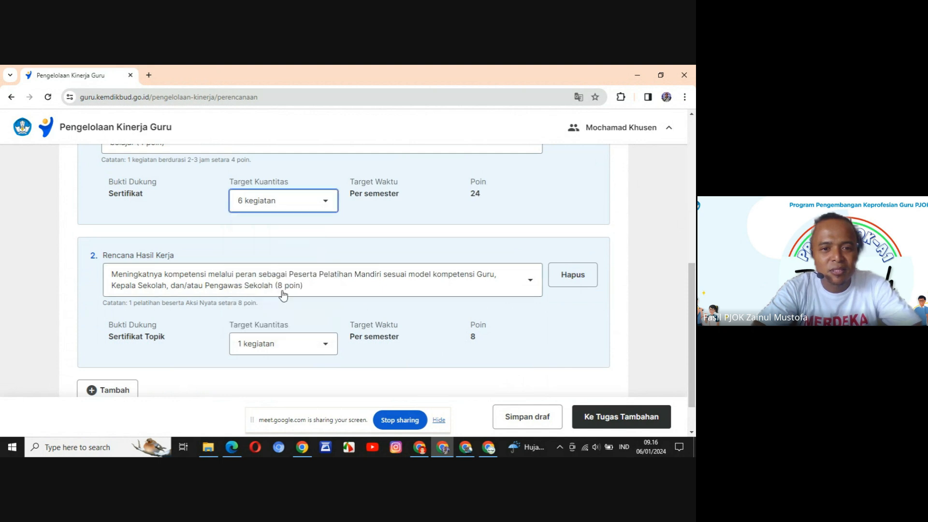
pyautogui.click(311, 345)
pyautogui.click(275, 383)
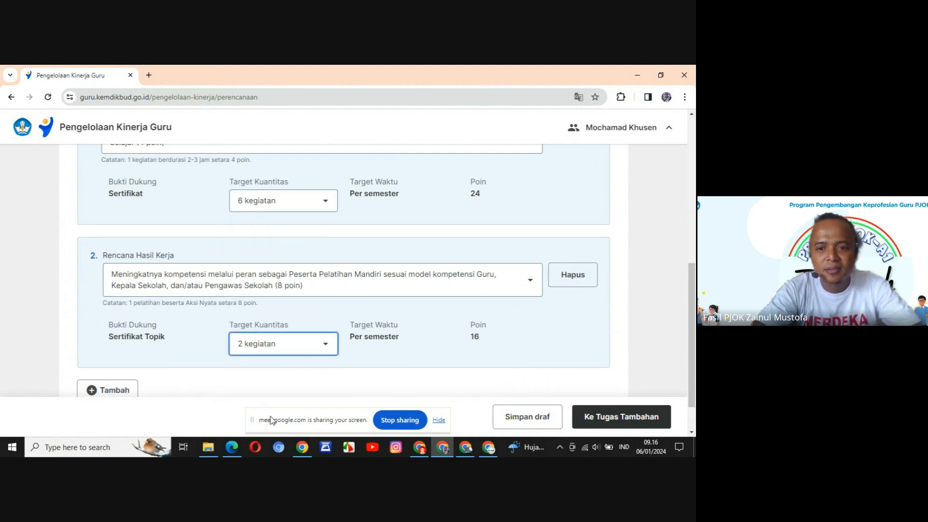
pyautogui.scroll(1, 694, 313)
pyautogui.scroll(3, 695, 313)
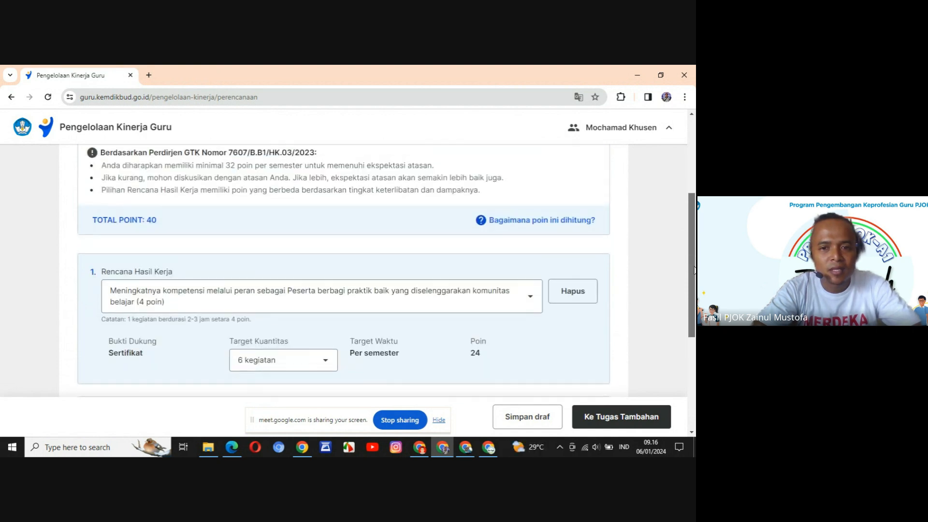
pyautogui.scroll(-3, 694, 314)
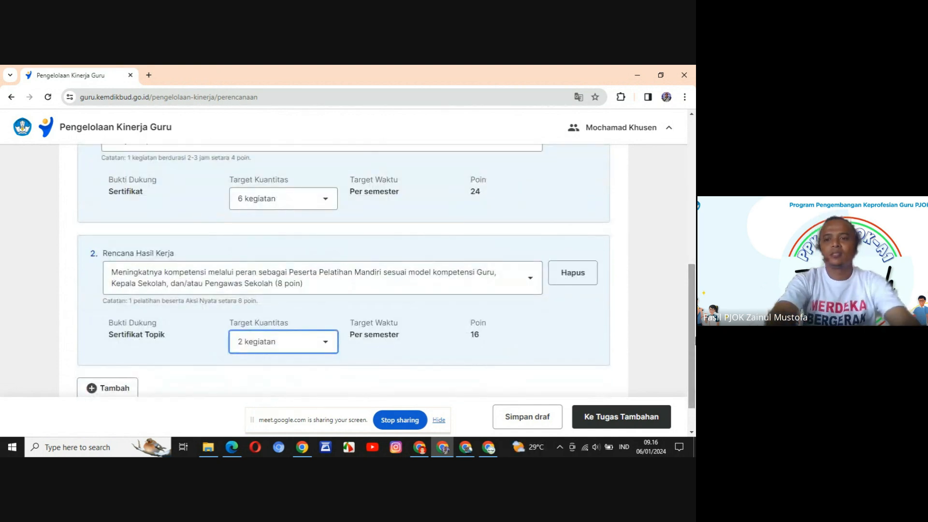
# Review both Pengembangan Kompetensi entries against the total points and the stated minimum of 32 poin per semester.
pyautogui.moveTo(695, 340); pyautogui.dragTo(695, 261)
pyautogui.scroll(-2, 694, 293)
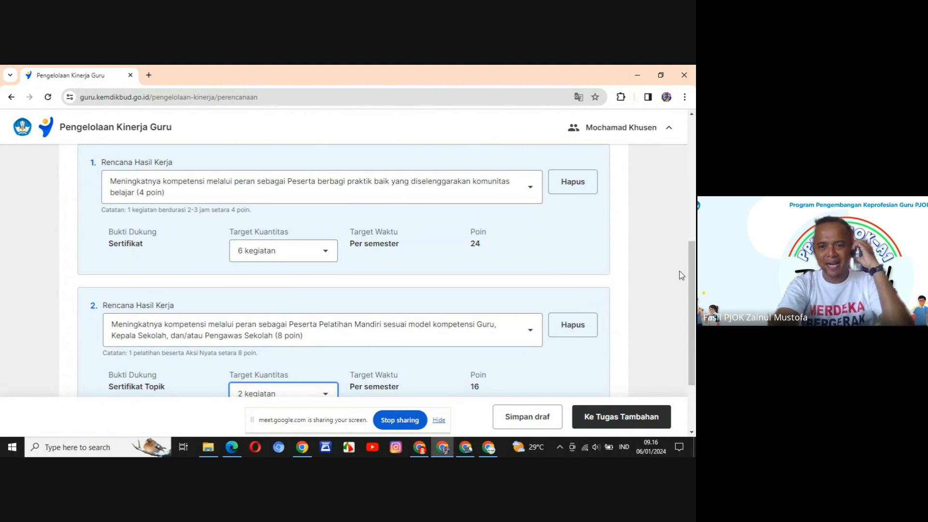
pyautogui.scroll(-1, 691, 278)
pyautogui.moveTo(692, 279); pyautogui.dragTo(692, 304)
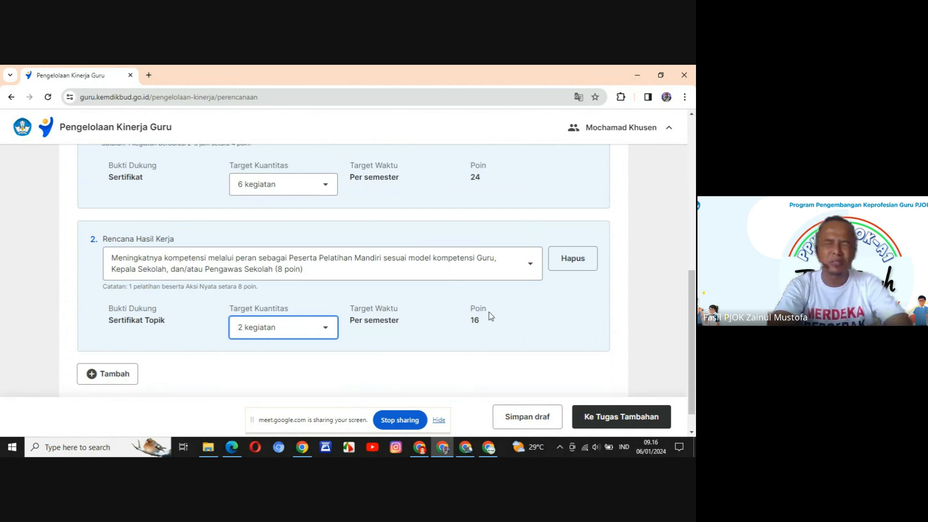
pyautogui.moveTo(691, 314); pyautogui.dragTo(692, 213)
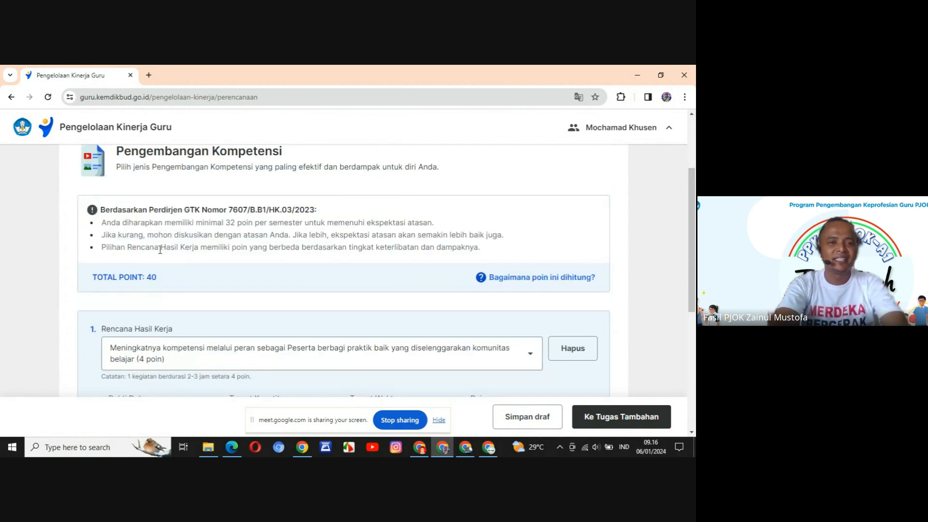
pyautogui.moveTo(103, 224); pyautogui.dragTo(287, 222)
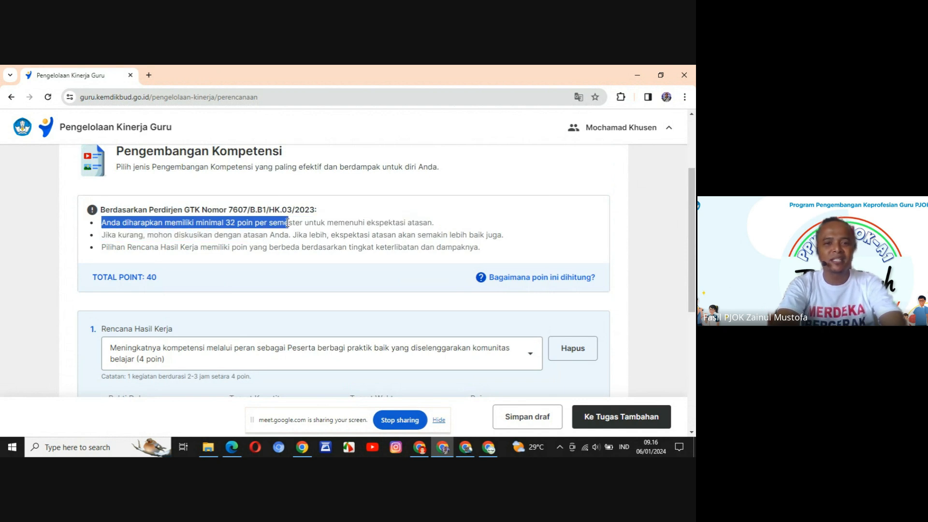
pyautogui.moveTo(287, 222); pyautogui.dragTo(433, 224)
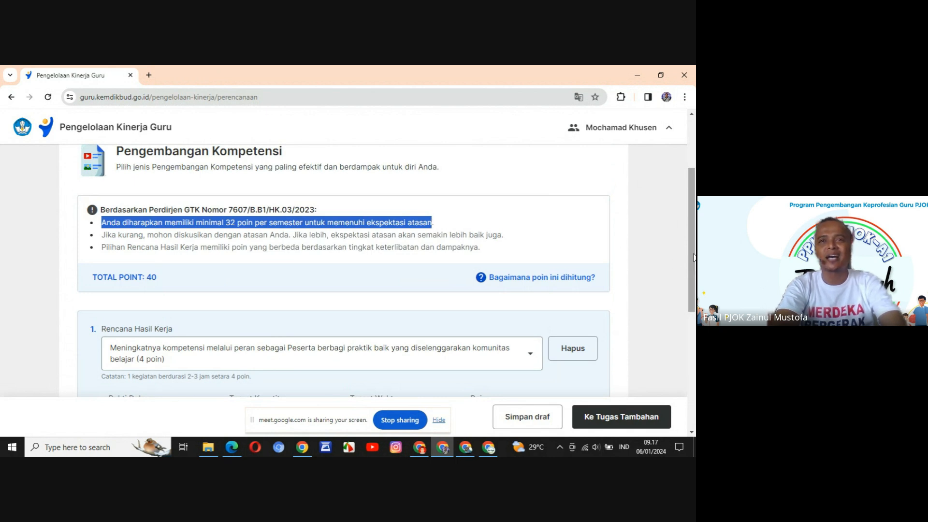
# Finish Pengembangan Kompetensi and continue to the Tugas Tambahan section of the plan.
pyautogui.moveTo(694, 257); pyautogui.dragTo(693, 276)
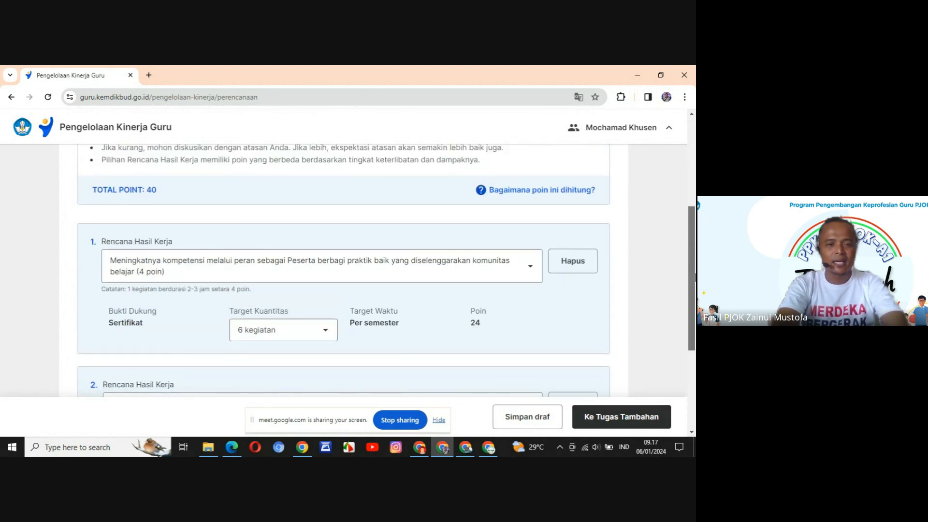
pyautogui.moveTo(693, 276); pyautogui.dragTo(693, 354)
pyautogui.click(608, 417)
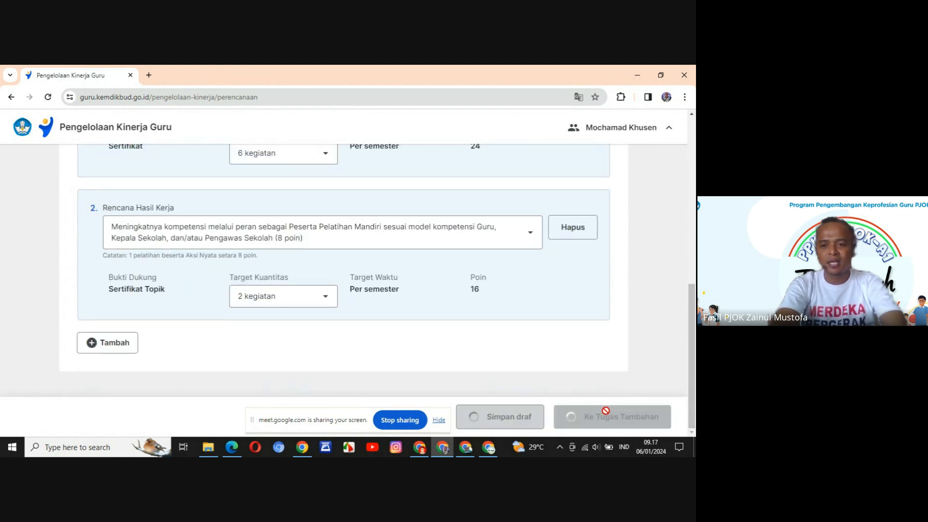
# Examine the optional Tugas Tambahan section, including its heading, its rules and the Rencana Hasil Kerja choices.
pyautogui.scroll(-1, 506, 261)
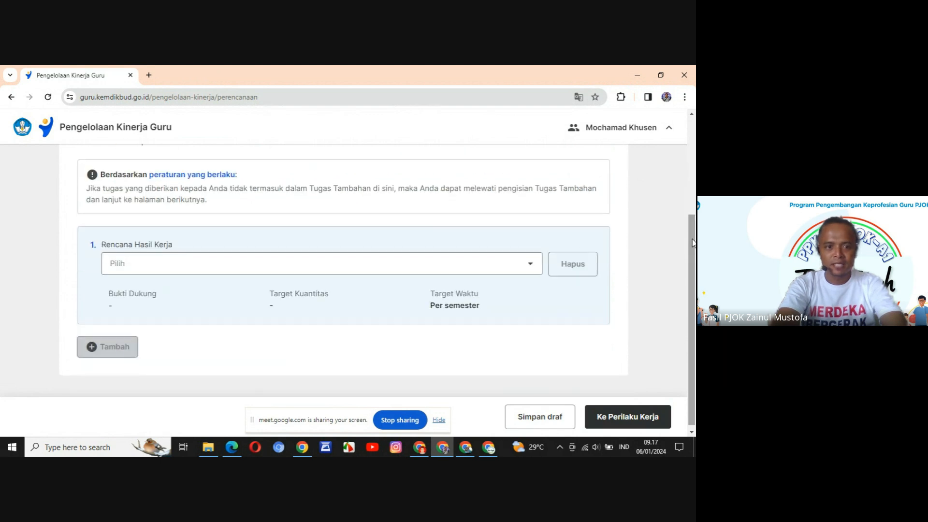
pyautogui.click(506, 261)
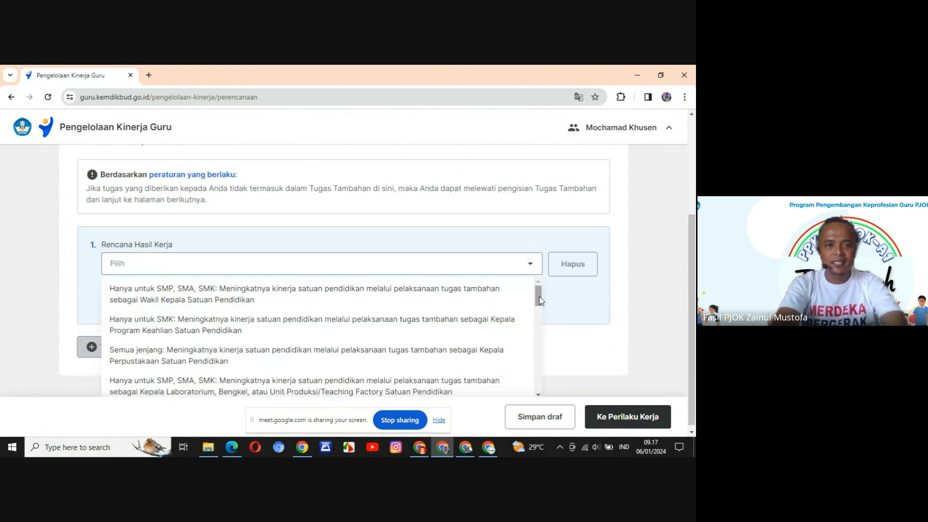
pyautogui.scroll(2, 287, 206)
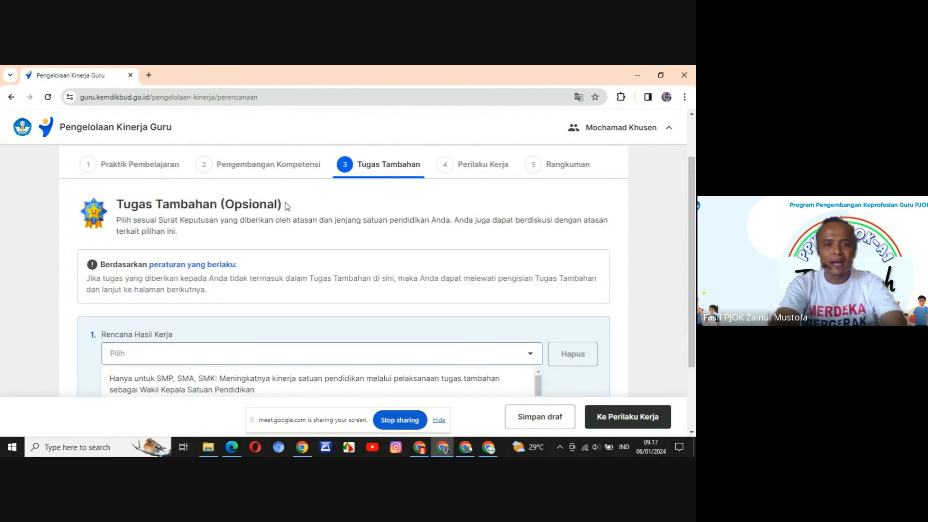
pyautogui.moveTo(287, 206); pyautogui.dragTo(119, 211)
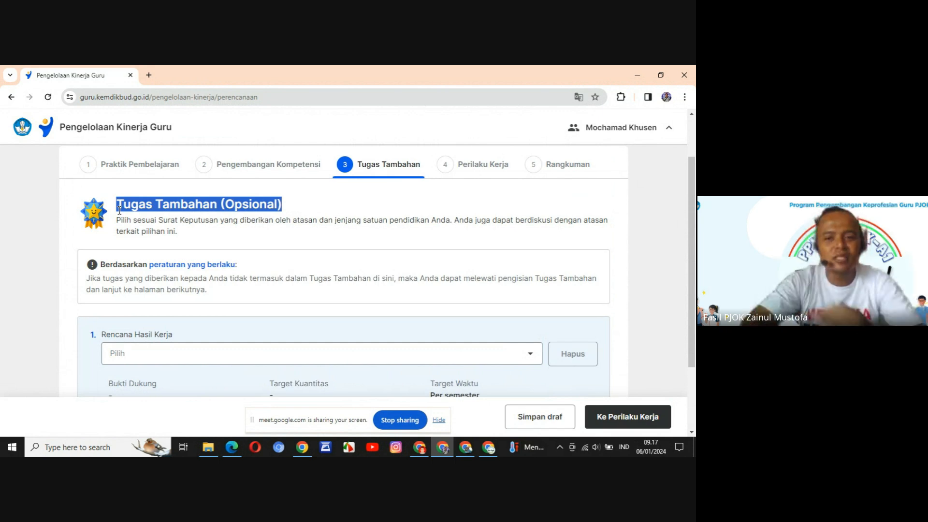
pyautogui.scroll(-2, 532, 265)
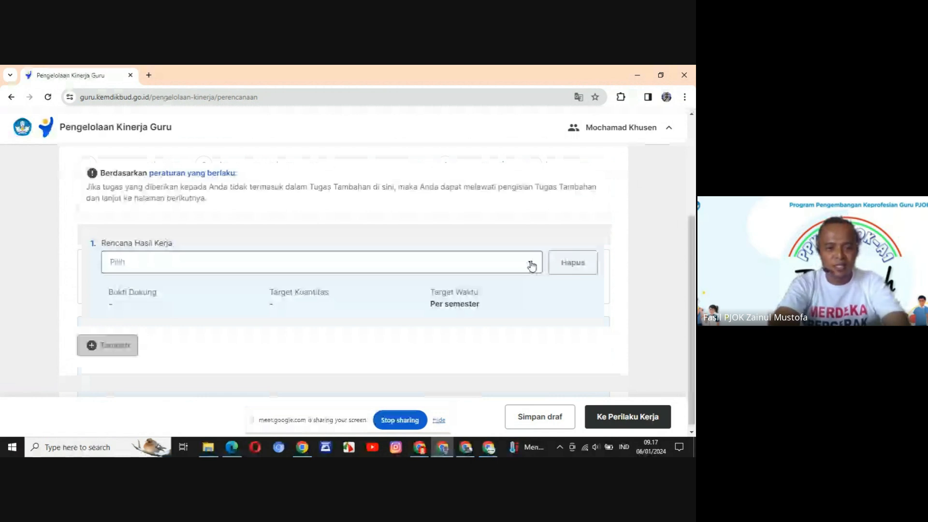
# Set the first Tugas Tambahan Rencana Hasil Kerja to the Semua jenjang option for the additional duty of Pembina Ekstrakurikuler.
pyautogui.click(531, 265)
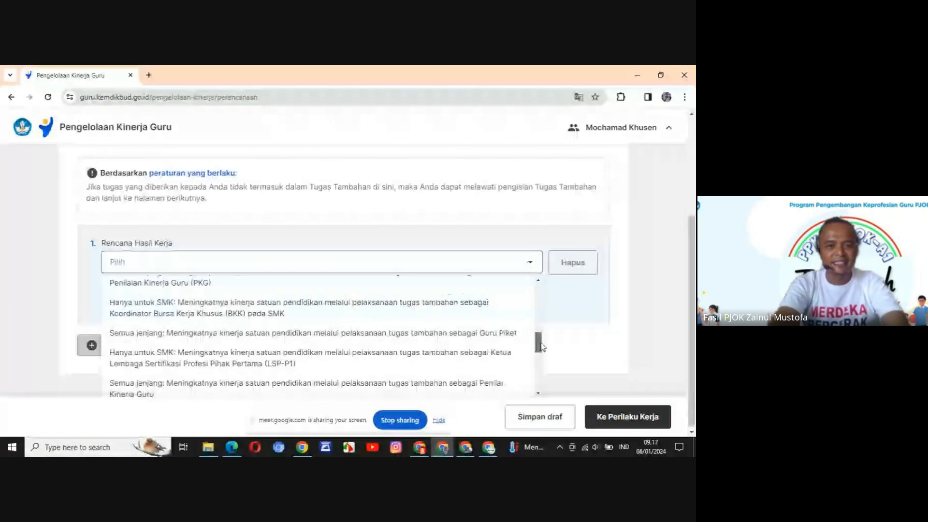
pyautogui.moveTo(540, 344); pyautogui.dragTo(539, 381)
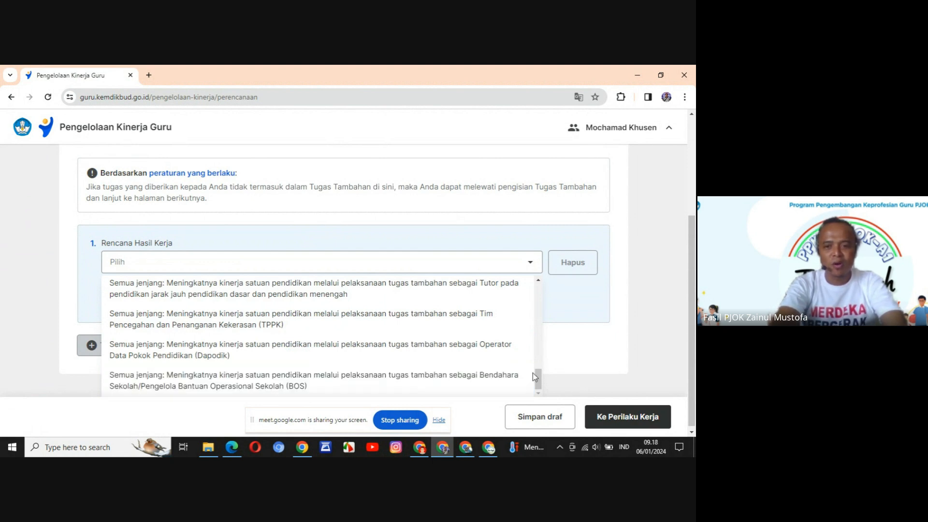
pyautogui.moveTo(538, 379); pyautogui.dragTo(538, 371)
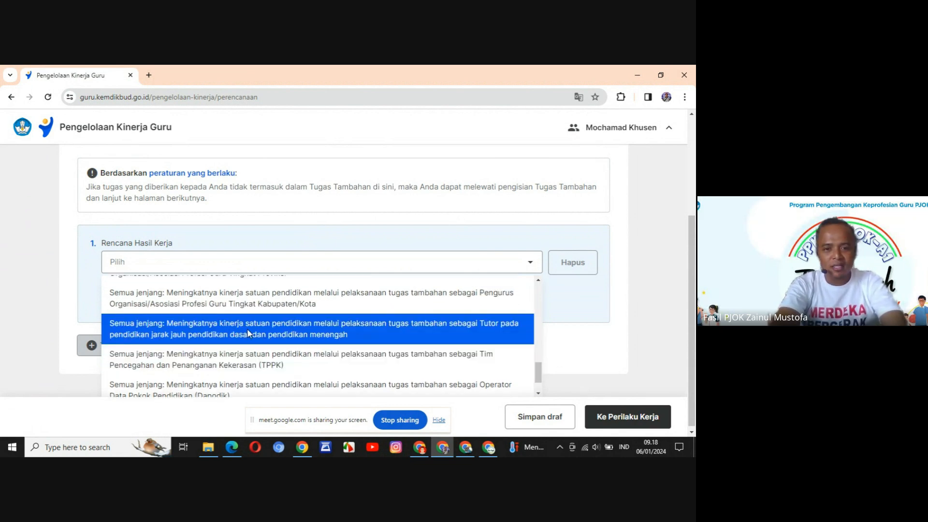
pyautogui.moveTo(538, 372); pyautogui.dragTo(539, 350)
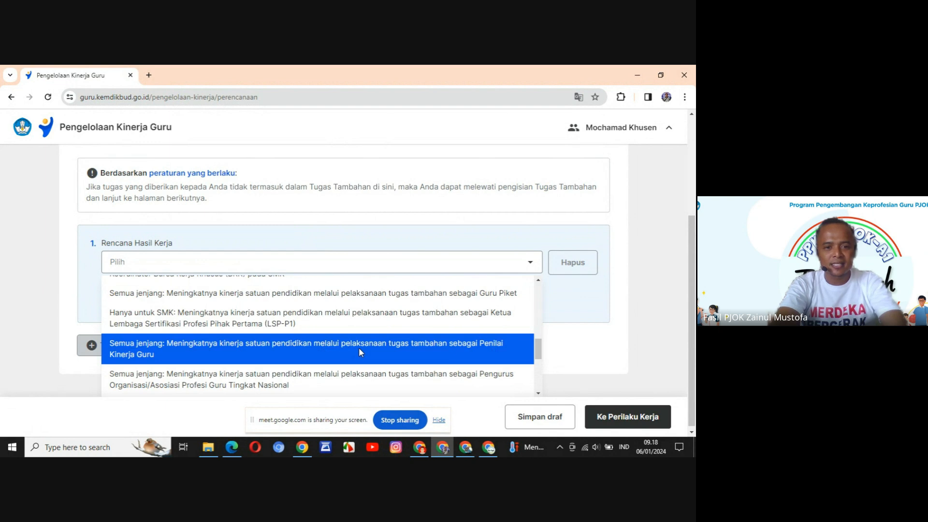
pyautogui.moveTo(538, 351); pyautogui.dragTo(540, 332)
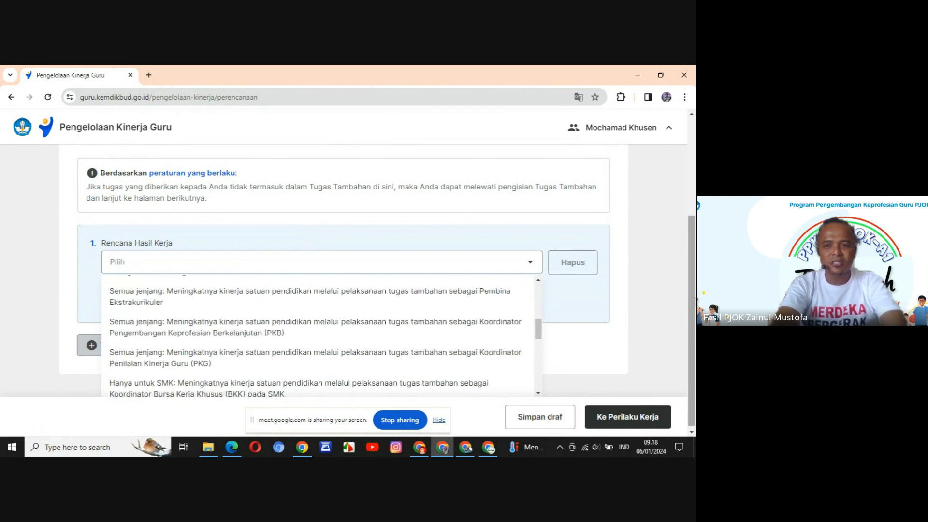
pyautogui.scroll(3, 692, 312)
pyautogui.scroll(-3, 693, 312)
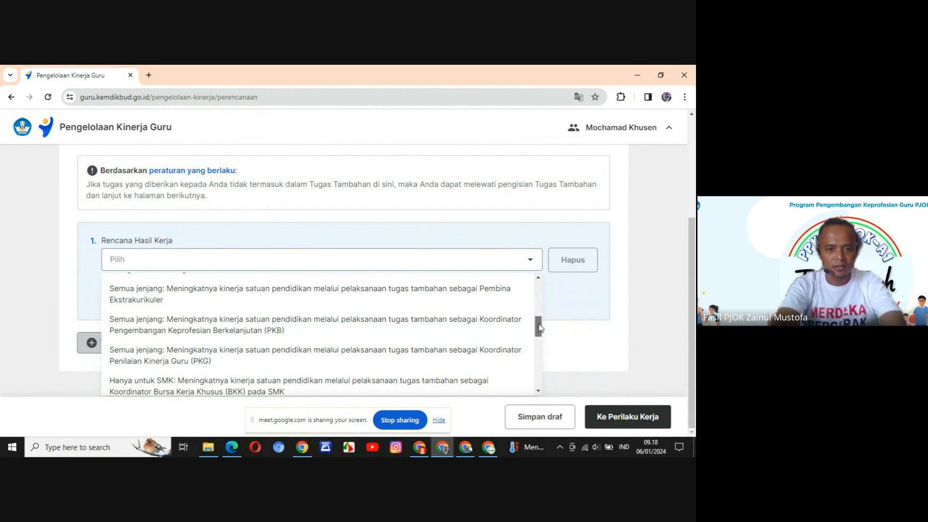
pyautogui.moveTo(540, 328); pyautogui.dragTo(540, 330)
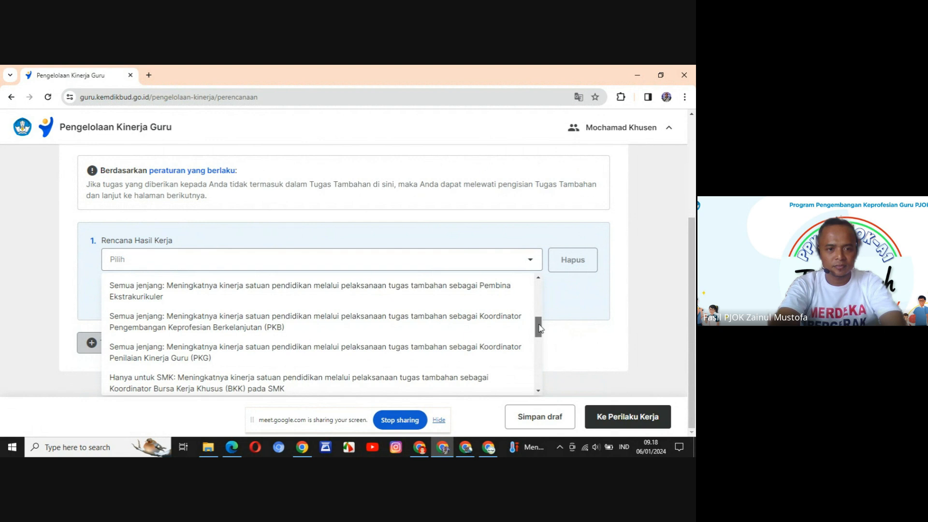
pyautogui.click(414, 302)
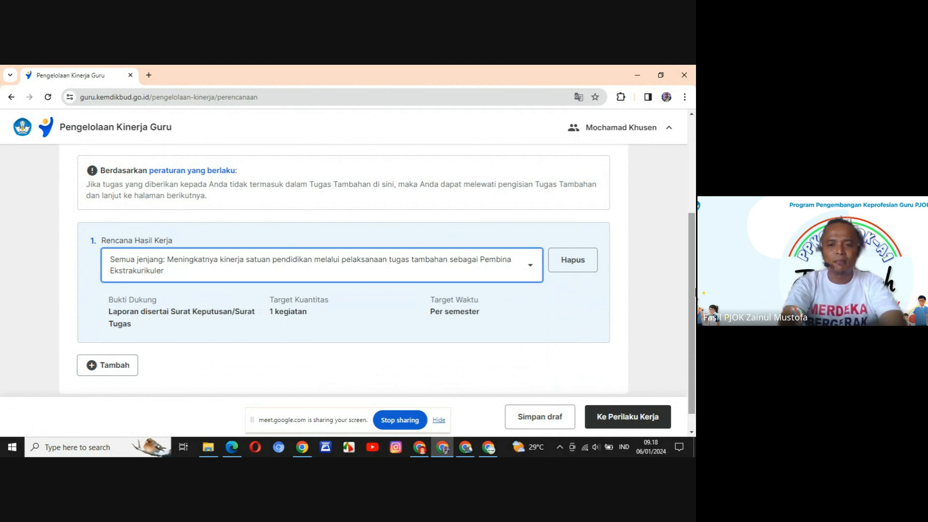
# Finish Tugas Tambahan and continue to the Perilaku Kerja section with its Indikator dan Perwujudan Perilaku.
pyautogui.scroll(-1, 695, 292)
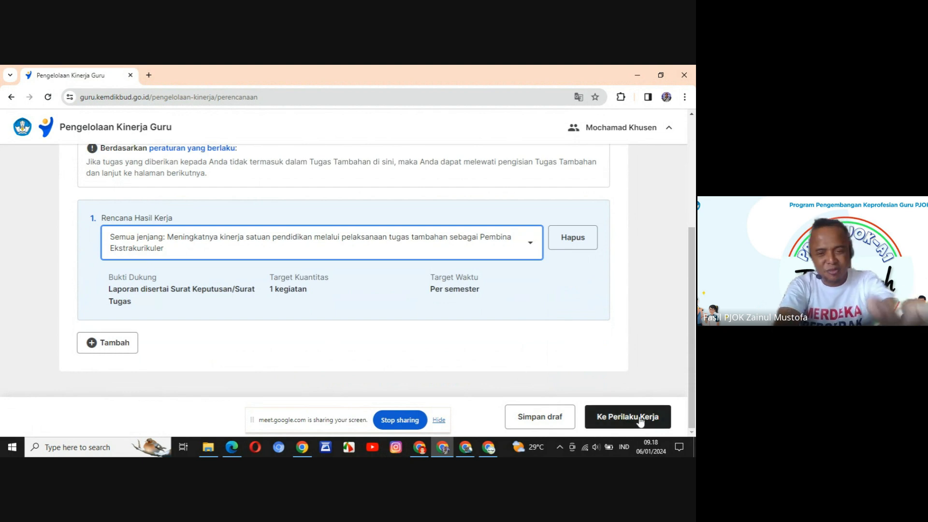
pyautogui.moveTo(695, 337)
pyautogui.mouseDown()
pyautogui.moveTo(694, 298)
pyautogui.moveTo(695, 344)
pyautogui.mouseUp()
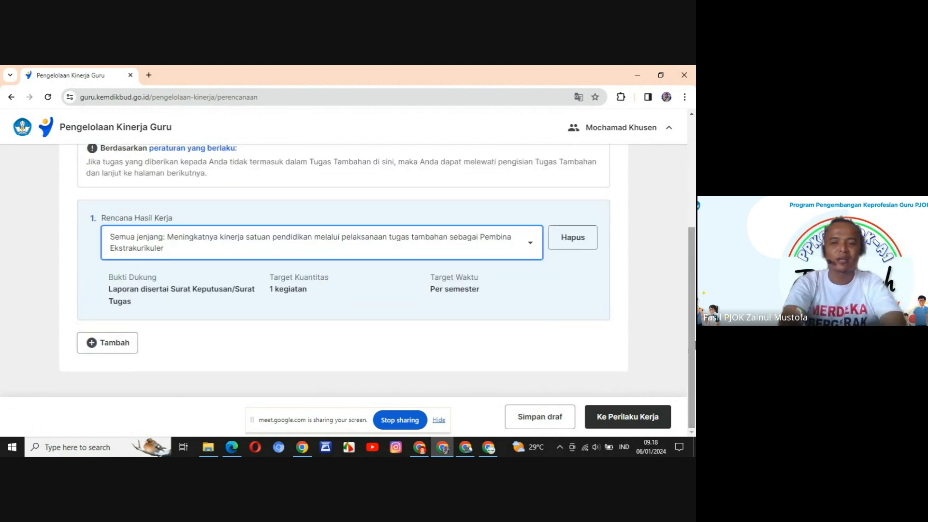
pyautogui.click(618, 421)
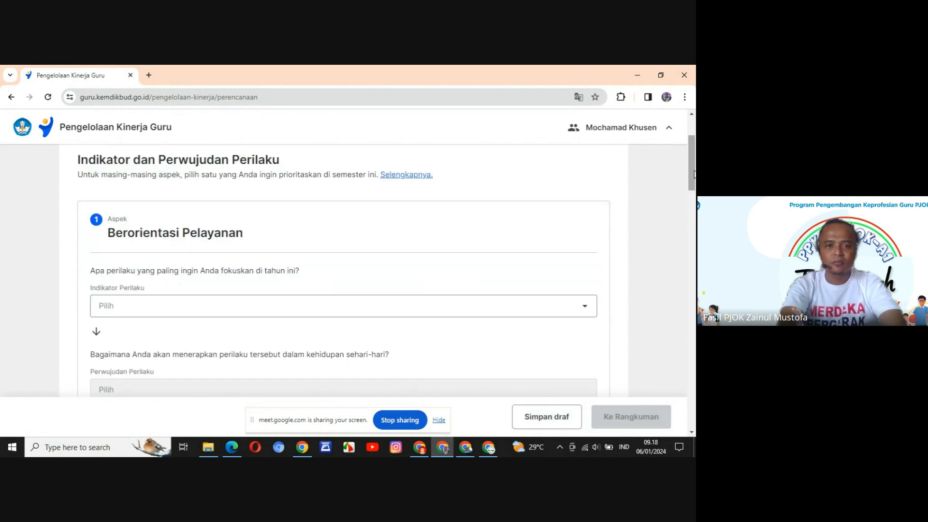
pyautogui.moveTo(694, 174)
pyautogui.mouseDown()
pyautogui.moveTo(695, 405)
pyautogui.moveTo(693, 162)
pyautogui.mouseUp()
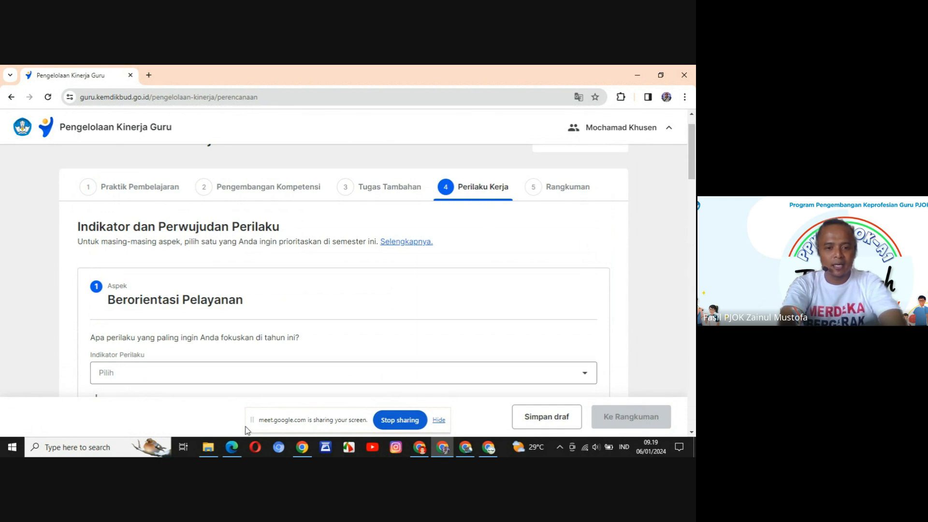
# Switch to the 7607 Perdirjen PDF in Edge and examine the Kontekstualisasi Perilaku Kerja Guru tables and following pages in full screen.
pyautogui.click(231, 447)
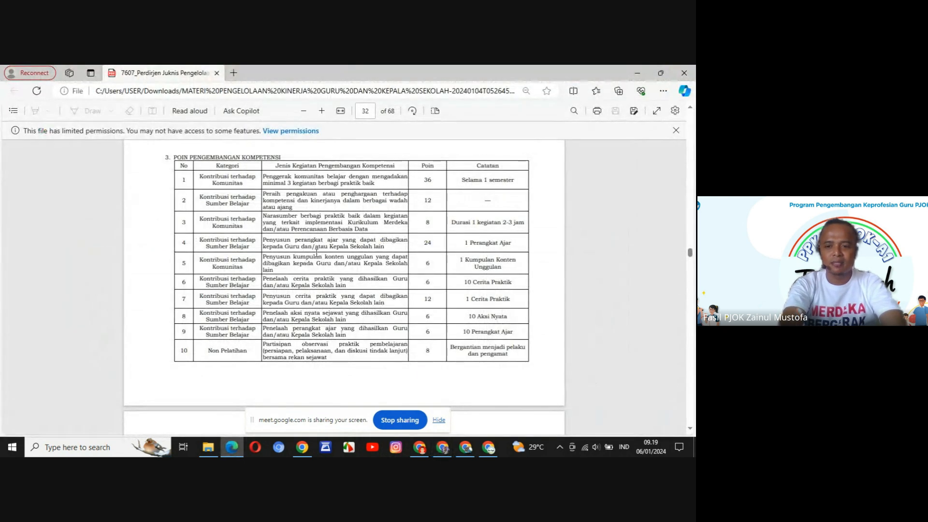
pyautogui.moveTo(690, 254); pyautogui.dragTo(691, 267)
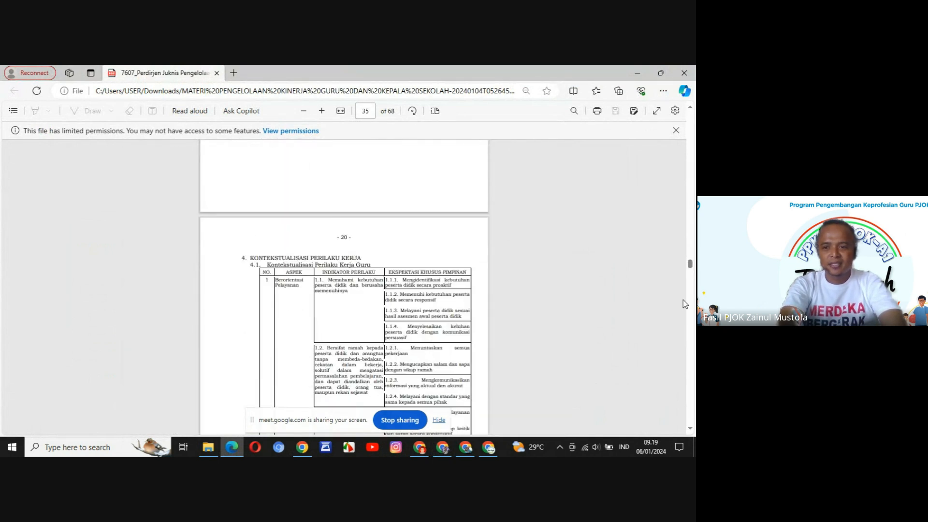
pyautogui.click(657, 109)
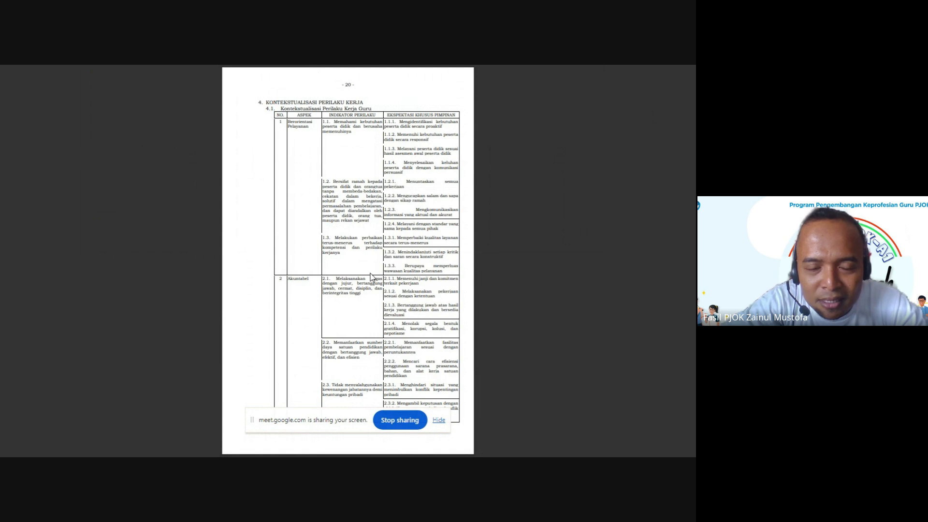
pyautogui.scroll(-6, 370, 277)
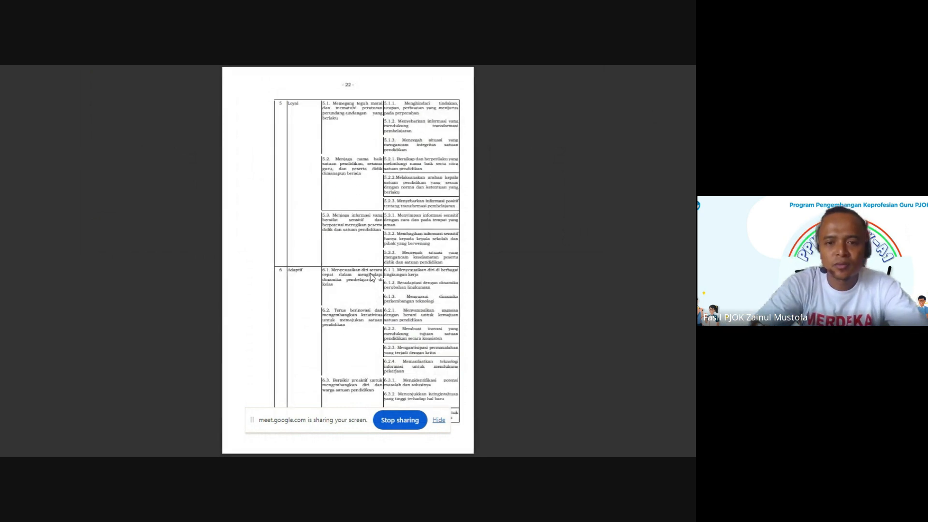
pyautogui.scroll(-3, 370, 278)
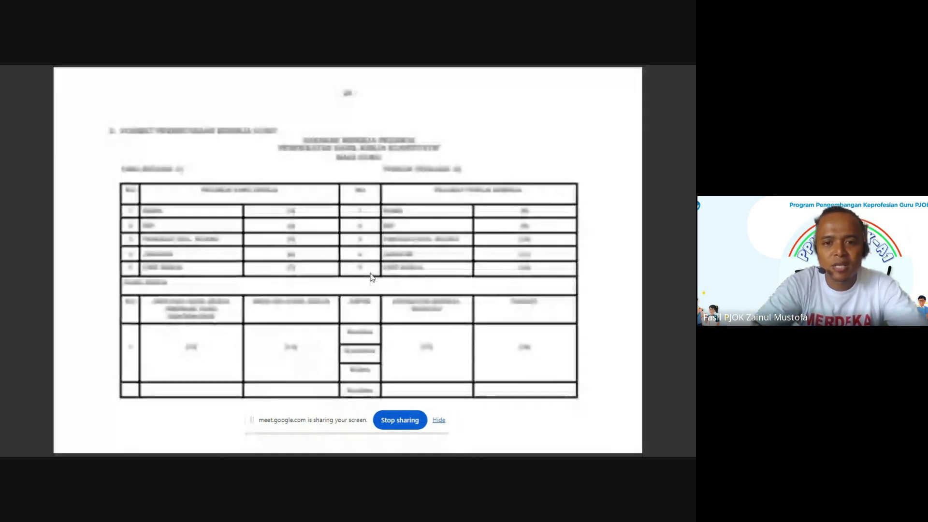
pyautogui.scroll(-4, 370, 274)
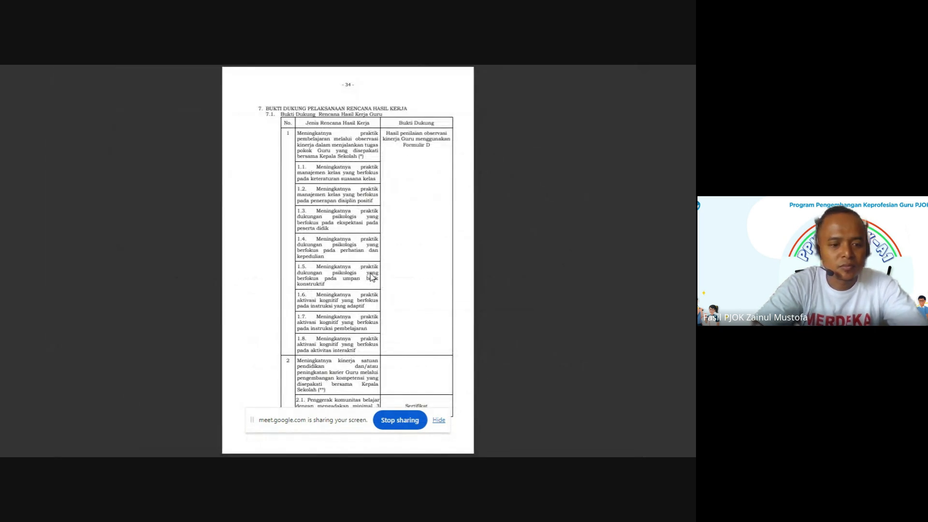
pyautogui.press('Escape')
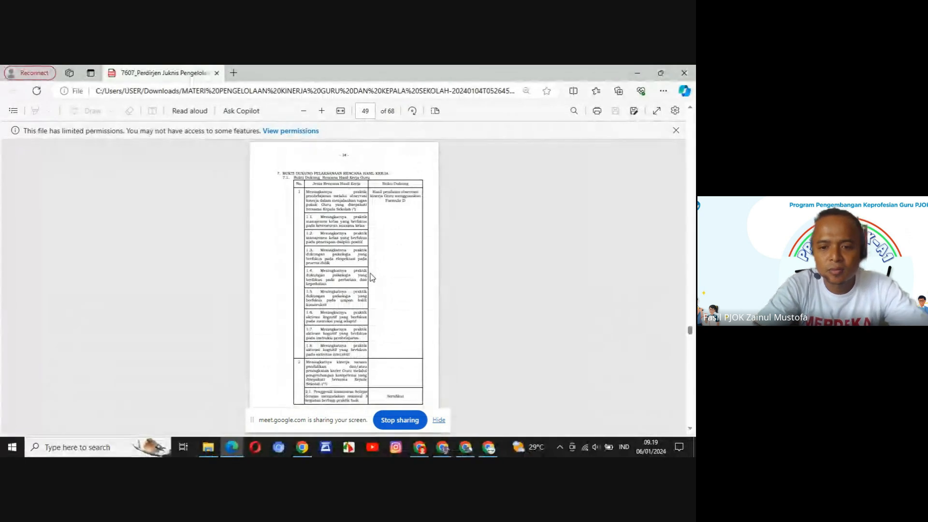
# Switch to Chrome and set Berorientasi Pelayanan to Memahami kebutuhan peserta didik dan berusaha memenuhinya, with Perwujudan Memenuhi kebutuhan peserta didik secara responsif.
pyautogui.click(442, 448)
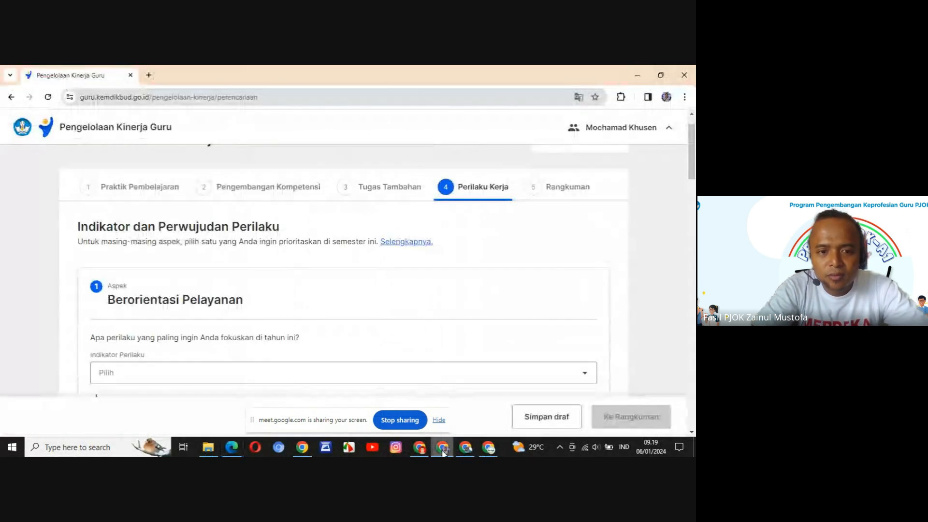
pyautogui.scroll(-3, 694, 172)
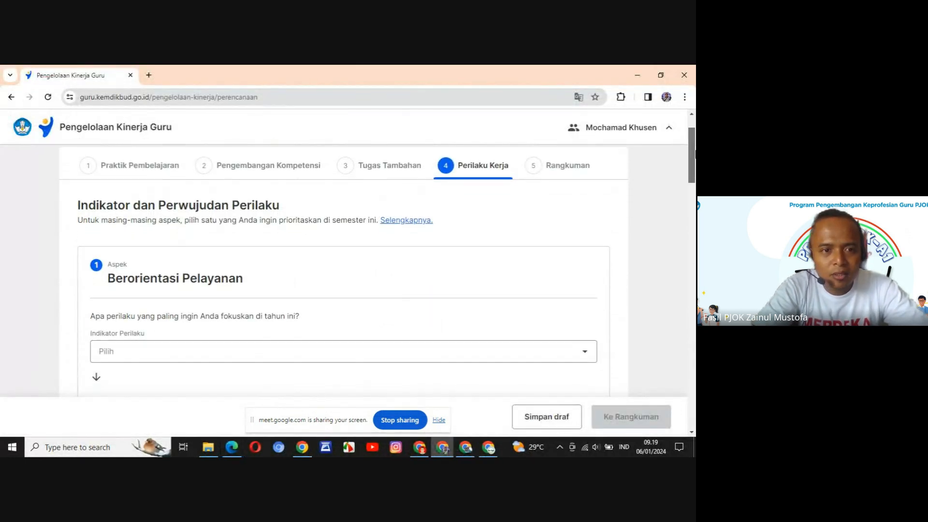
pyautogui.click(524, 239)
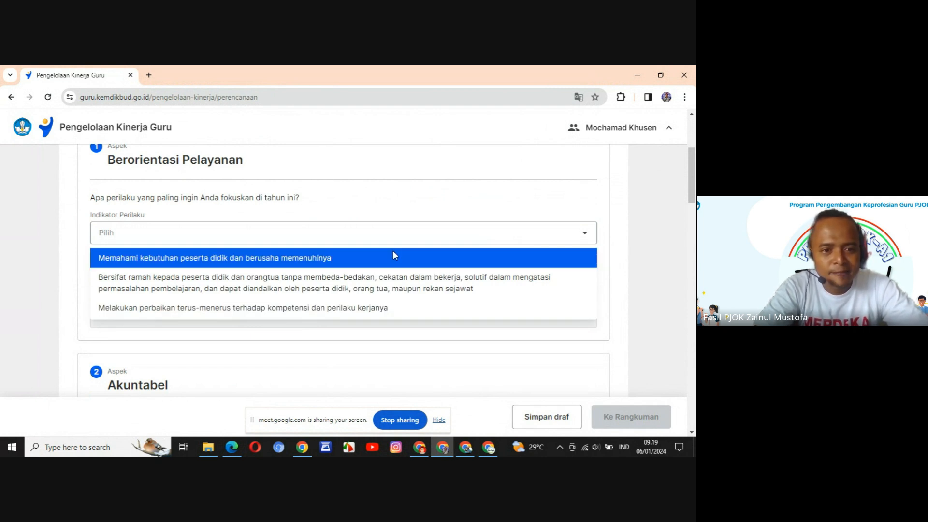
pyautogui.click(323, 261)
pyautogui.click(281, 317)
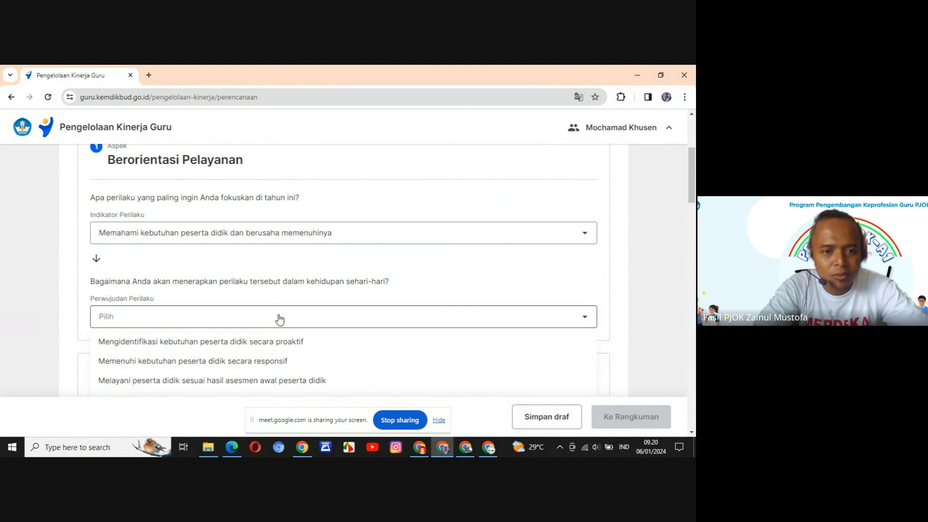
pyautogui.click(271, 366)
# For Akuntabel, choose Melaksanakan tugas dengan jujur, bertanggung jawab, cermat, disiplin, dan berintegritas tinggi, with Perwujudan Melaksanakan pekerjaan sesuai dengan ketentuan.
pyautogui.moveTo(692, 199); pyautogui.dragTo(692, 241)
pyautogui.click(545, 208)
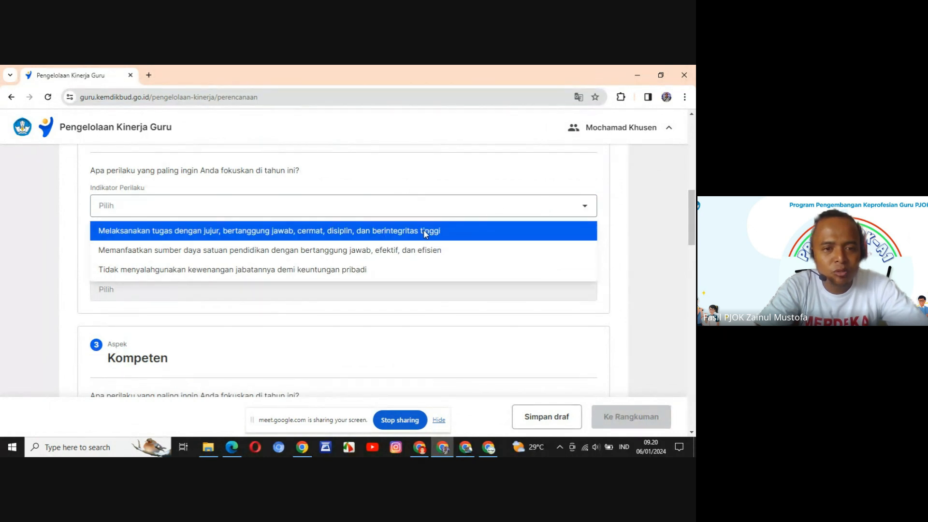
pyautogui.click(425, 233)
pyautogui.click(349, 289)
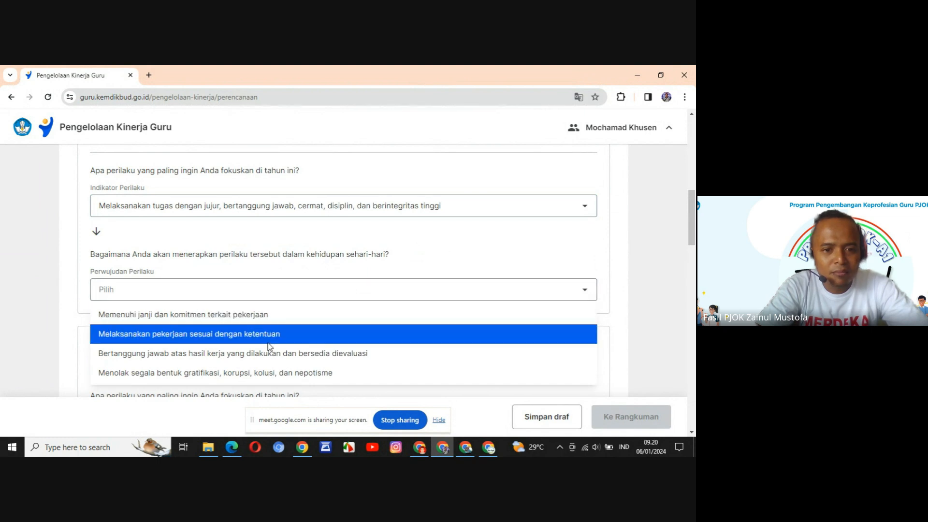
pyautogui.click(246, 343)
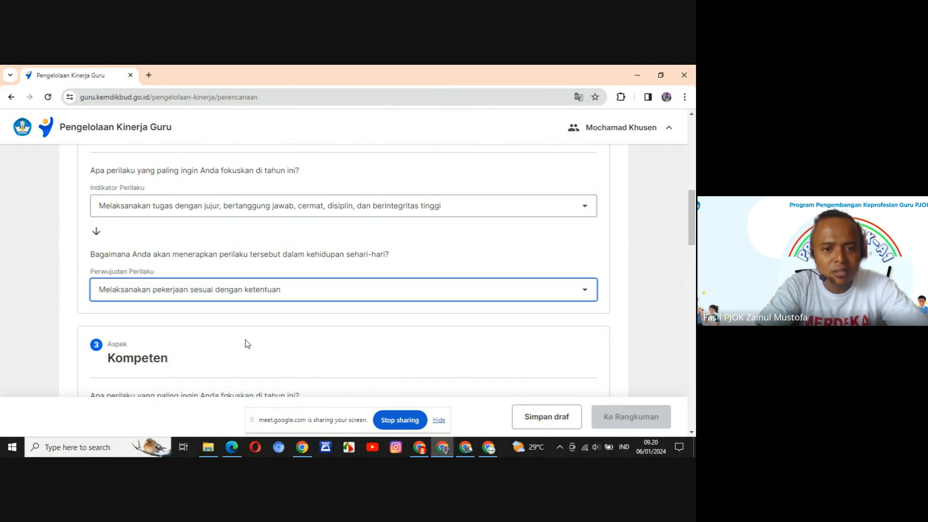
# Set Kompeten to Membantu peserta didik, rekan sejawat, dan orang lain untuk saling belajar, with Perwujudan Memberikan kesempatan orang lain untuk menyampaikan pendapat.
pyautogui.moveTo(692, 234); pyautogui.dragTo(692, 179)
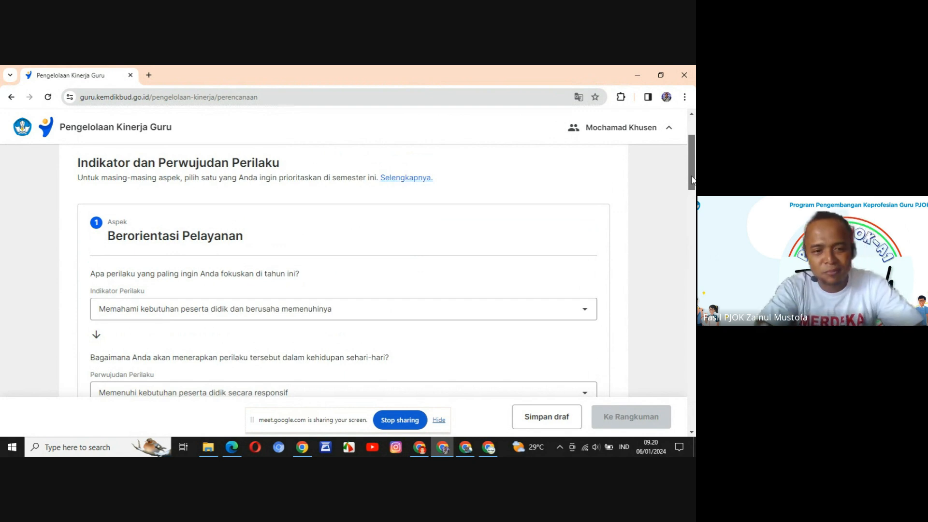
pyautogui.moveTo(692, 180); pyautogui.dragTo(692, 267)
pyautogui.click(506, 254)
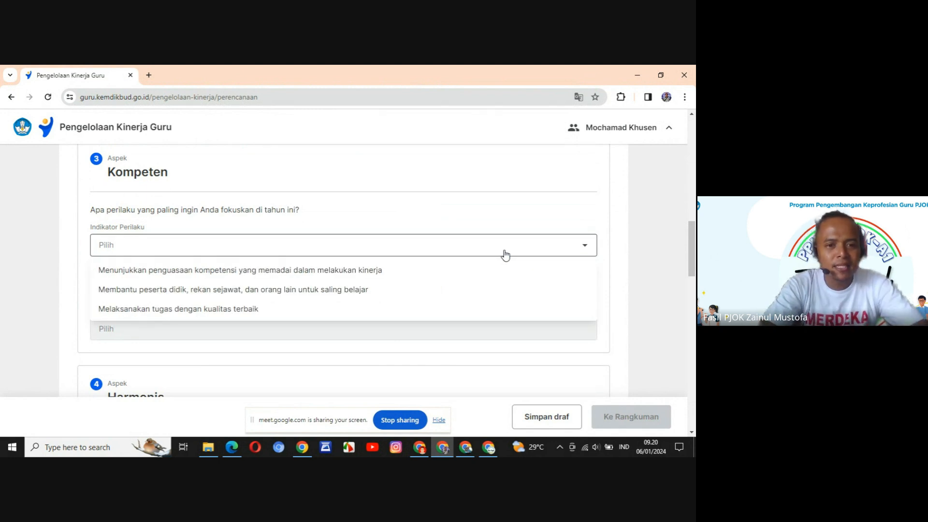
pyautogui.click(341, 289)
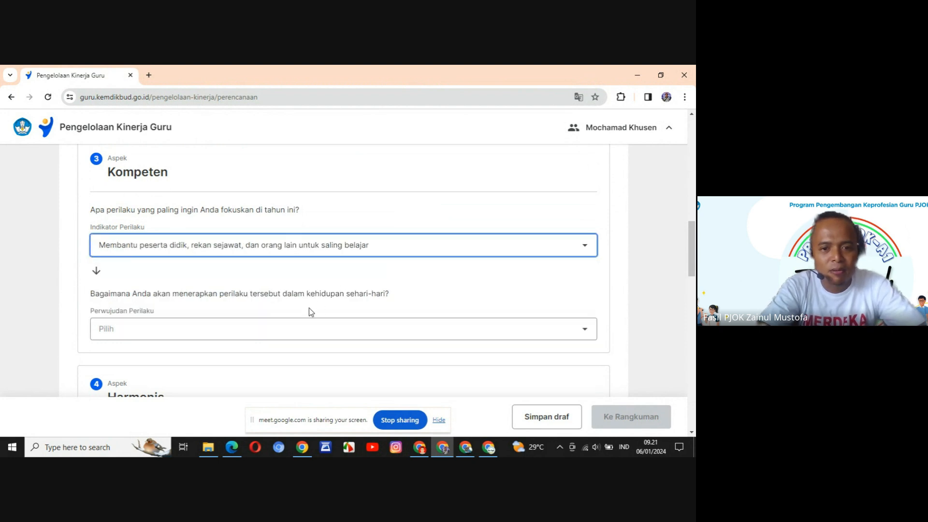
pyautogui.click(271, 332)
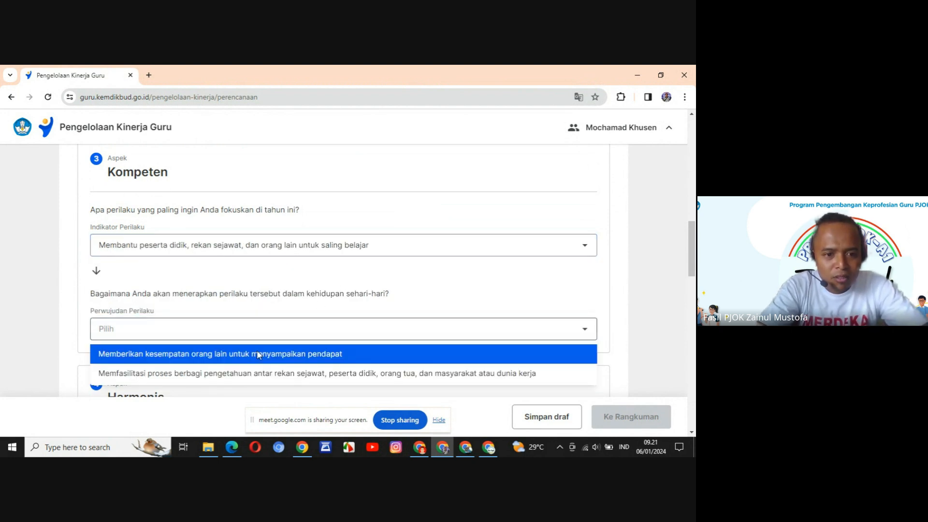
pyautogui.click(241, 358)
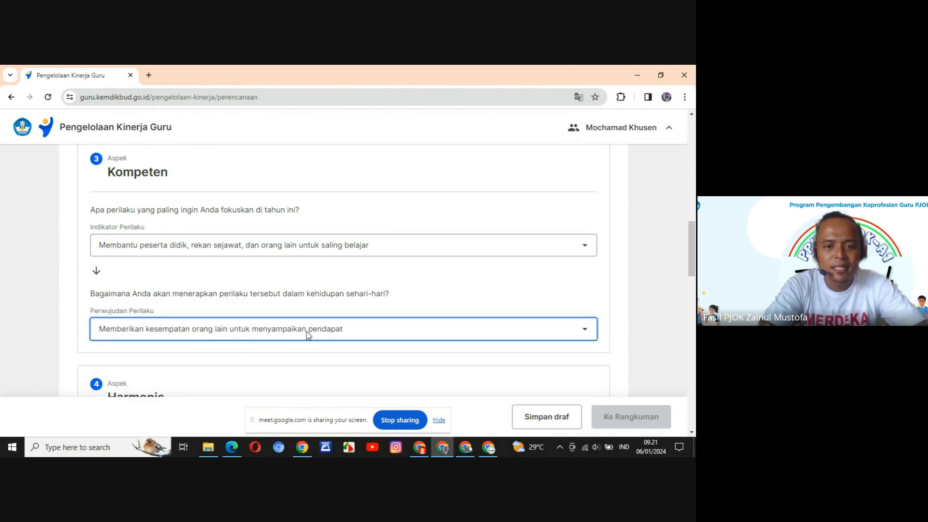
# Set the Harmonis indicator to Memberikan pertolongan bagi warga satuan pendidikan yang memerlukan and choose its Perwujudan Perilaku.
pyautogui.scroll(-5, 306, 332)
pyautogui.scroll(1, 532, 280)
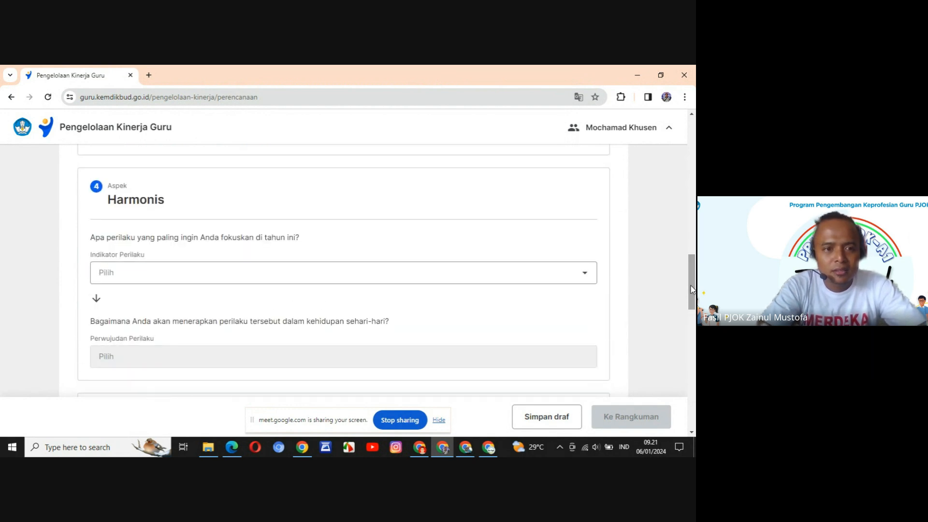
pyautogui.click(534, 280)
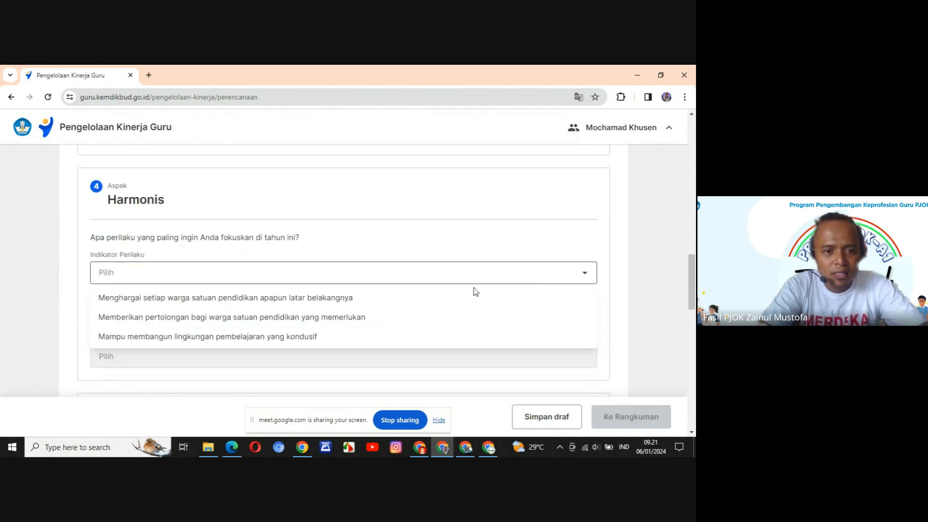
pyautogui.click(412, 311)
pyautogui.scroll(-2, 411, 309)
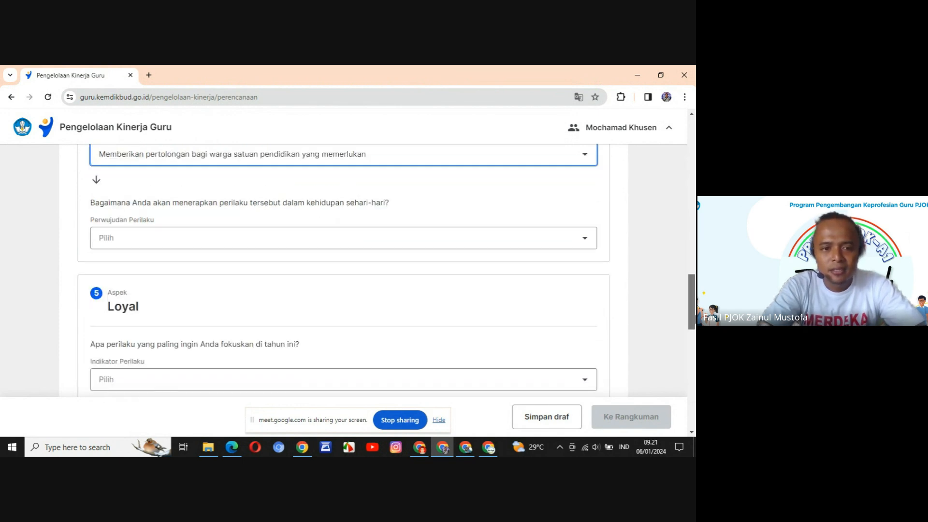
pyautogui.click(463, 245)
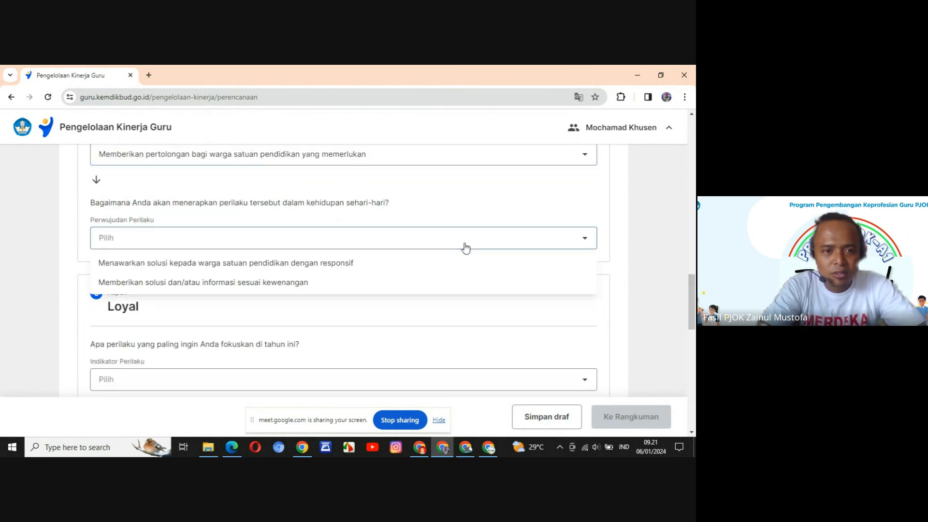
pyautogui.click(376, 274)
# Set Loyal to Menjaga nama baik satuan pendidikan, sesama guru, dan peserta didik dimanapun berada, with Perwujudan Bersikap dan berperilaku yang melindungi nama baik serta citra satuan pendidikan.
pyautogui.scroll(-3, 554, 272)
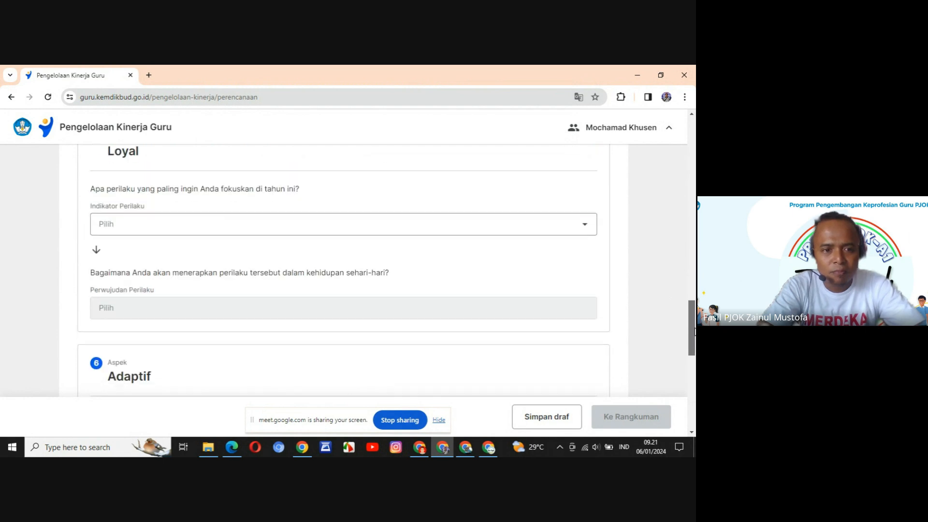
pyautogui.click(457, 234)
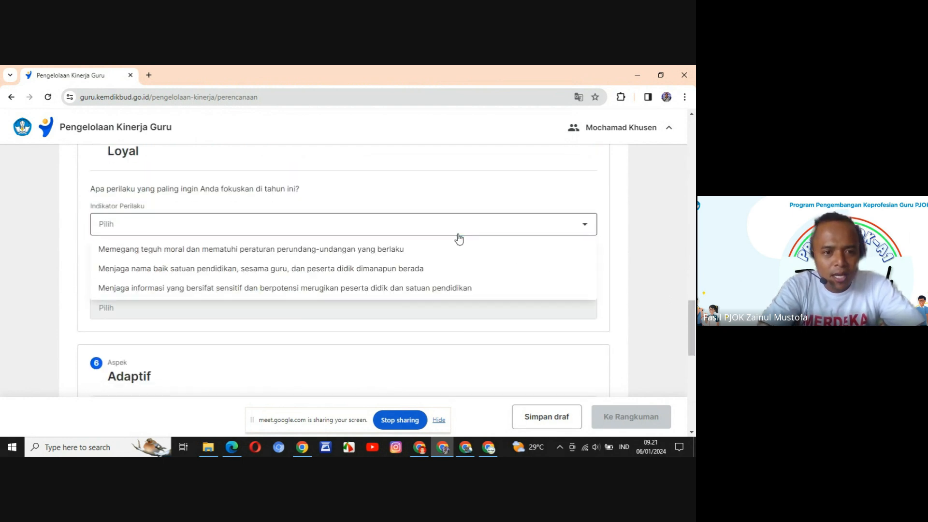
pyautogui.click(367, 269)
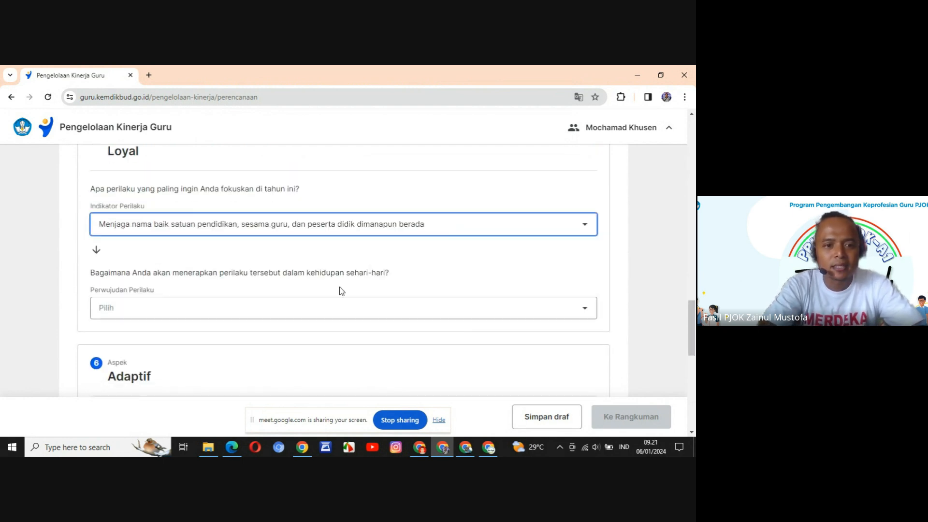
pyautogui.click(241, 317)
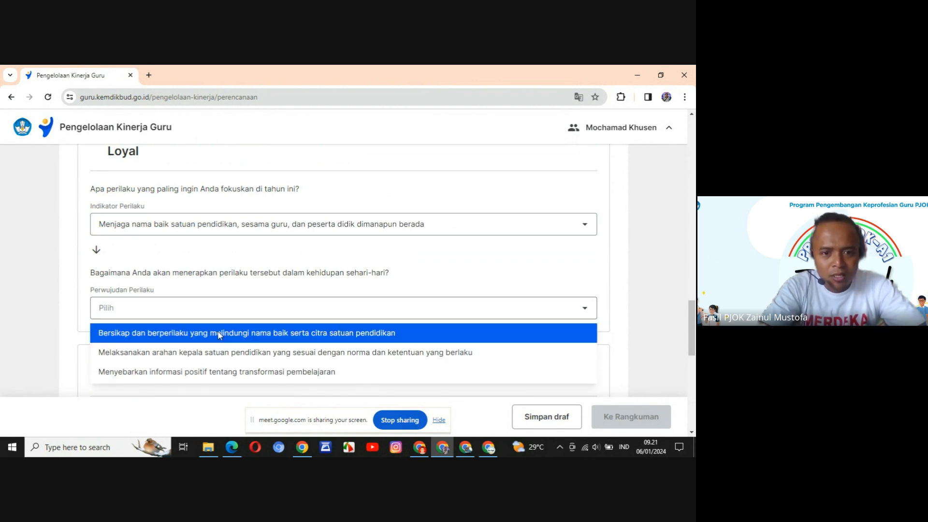
pyautogui.click(218, 334)
# Set Adaptif to Terus berinovasi dan mengembangkan kreativitas untuk memajukan satuan pendidikan, with Perwujudan Menyampaikan gagasan dengan berani untuk kemajuan satuan pendidikan.
pyautogui.scroll(-1, 219, 333)
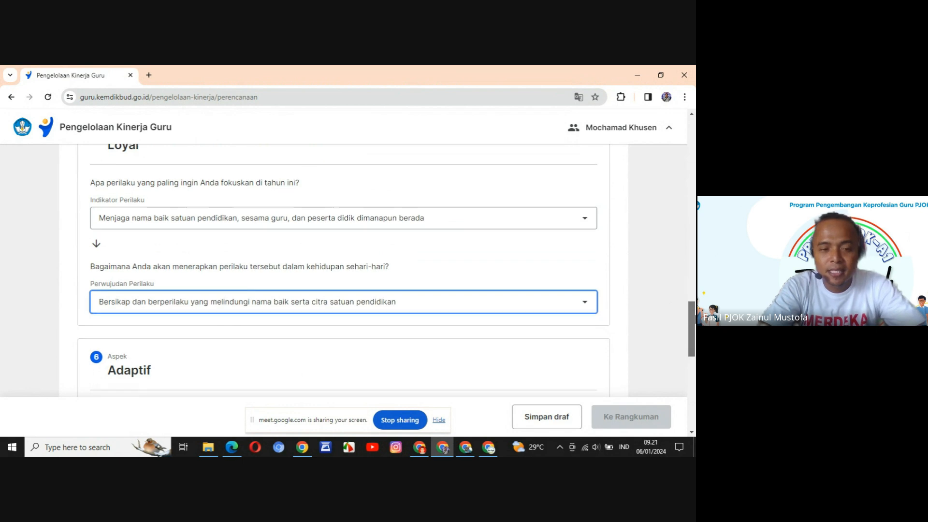
pyautogui.scroll(-5, 628, 307)
pyautogui.click(475, 222)
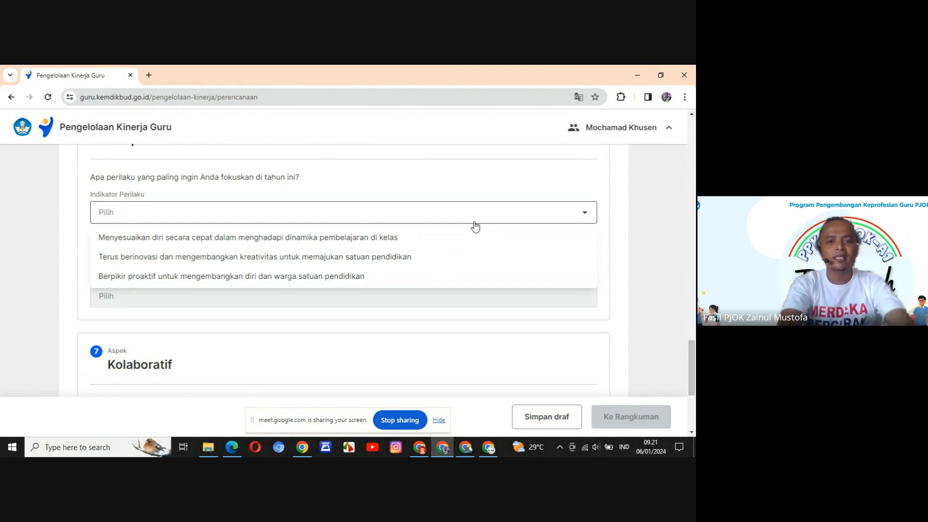
pyautogui.click(346, 261)
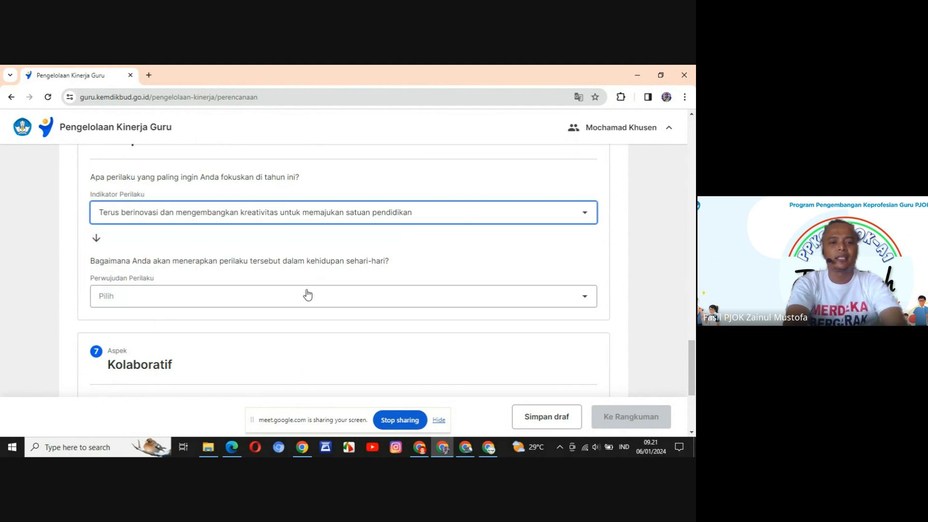
pyautogui.click(254, 300)
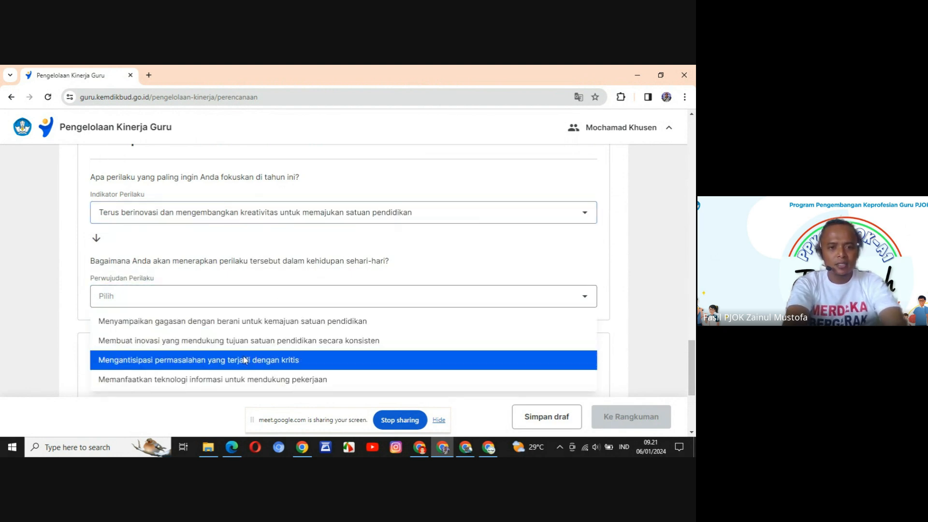
pyautogui.click(221, 329)
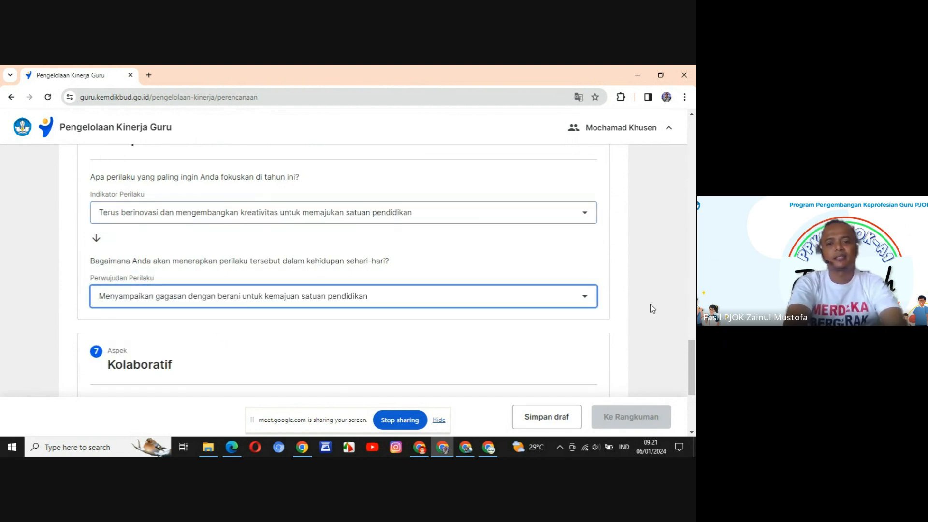
# For Kolaboratif, choose the Bekerja sama secara terbuka indicator with Perwujudan Bersinergi dengan peserta didik, rekan sejawat, dan masyarakat atau dunia kerja dalam menyelesaikan tugas.
pyautogui.scroll(-1, 693, 361)
pyautogui.scroll(-3, 694, 361)
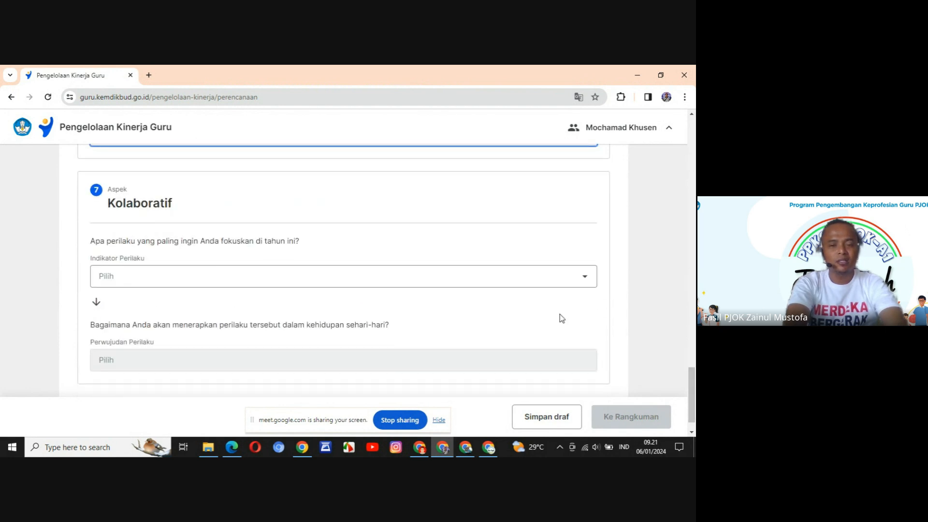
pyautogui.click(446, 272)
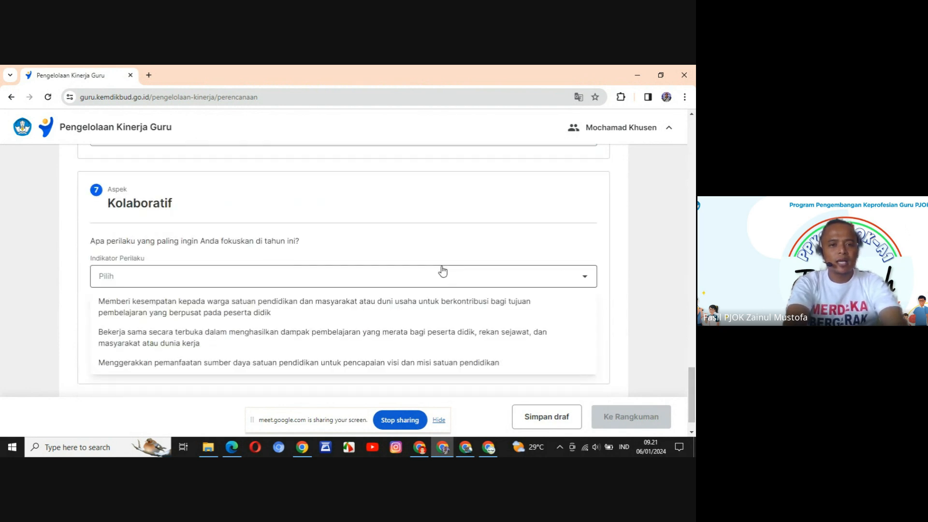
pyautogui.click(274, 330)
pyautogui.scroll(-1, 694, 386)
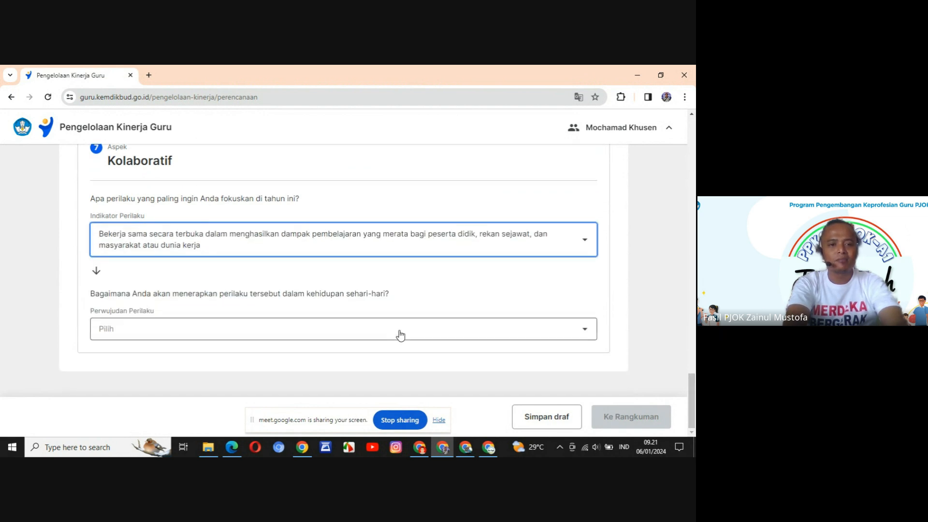
pyautogui.click(315, 326)
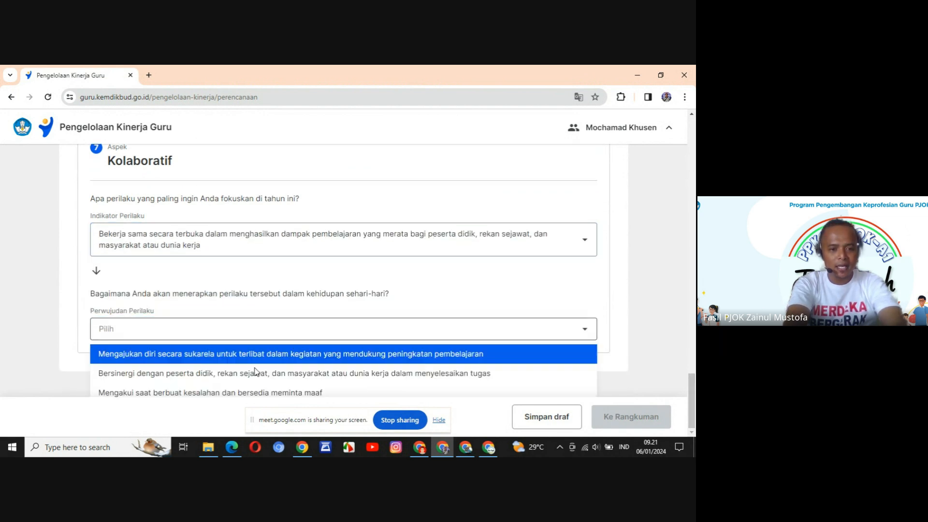
pyautogui.click(235, 383)
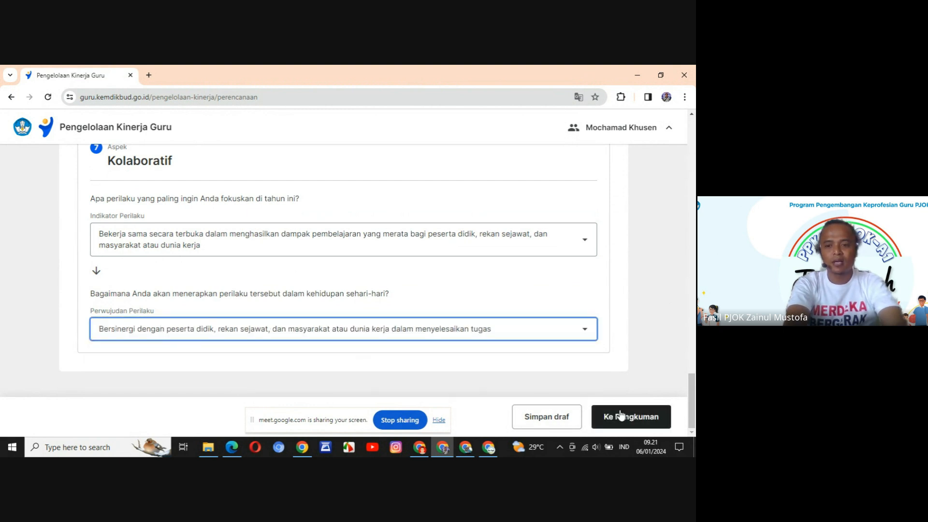
# Finish Perilaku Kerja, continue to the Rangkuman and review the listed Rencana Hasil Kerja with their quality, quantity and time targets.
pyautogui.moveTo(691, 401)
pyautogui.mouseDown()
pyautogui.moveTo(694, 166)
pyautogui.moveTo(692, 414)
pyautogui.mouseUp()
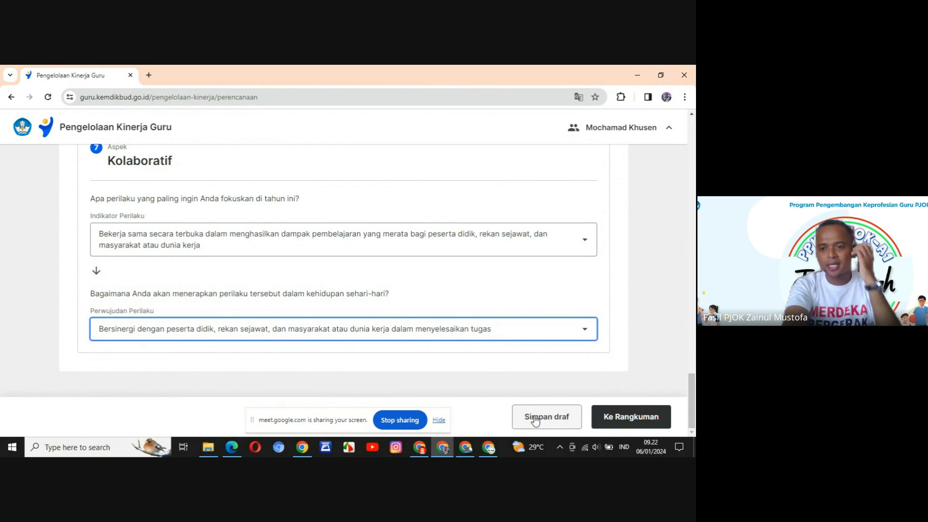
pyautogui.click(623, 420)
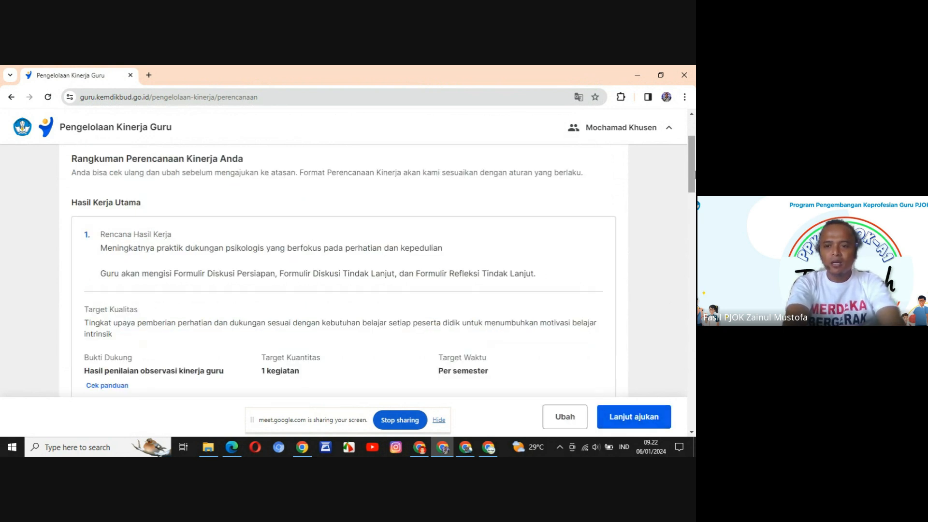
pyautogui.moveTo(692, 191); pyautogui.dragTo(694, 219)
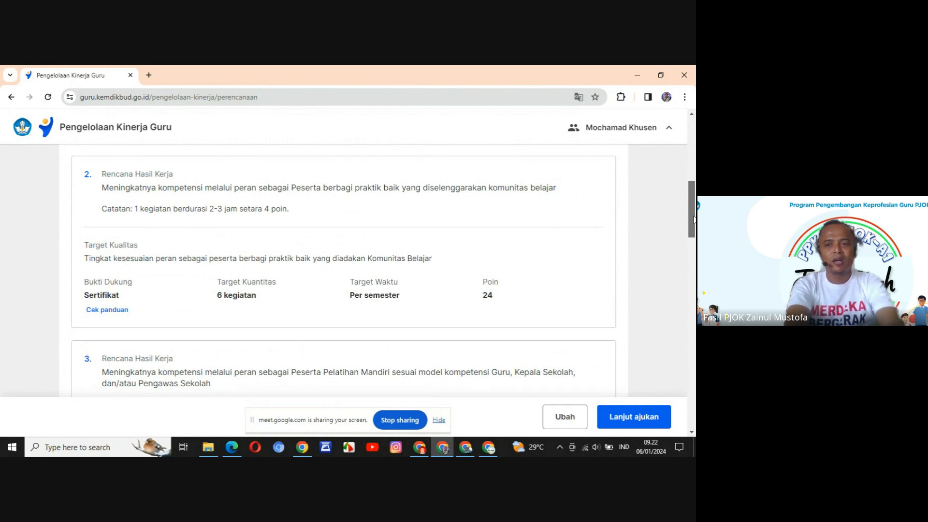
pyautogui.moveTo(694, 219); pyautogui.dragTo(688, 294)
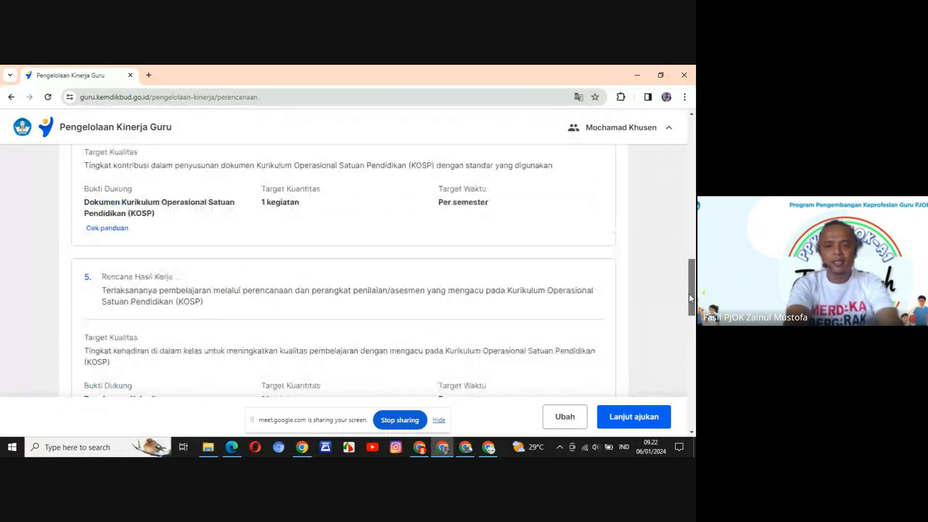
pyautogui.moveTo(689, 293); pyautogui.dragTo(681, 150)
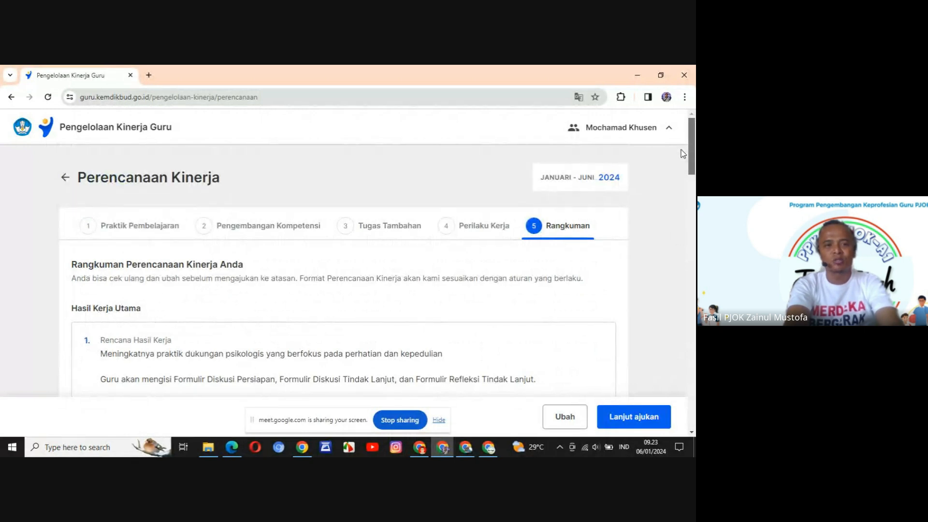
# Check the remaining Rangkuman down to Perilaku Kerja, submit the Perencanaan Kinerja to the atasan and return to Beranda.
pyautogui.moveTo(682, 154); pyautogui.dragTo(685, 271)
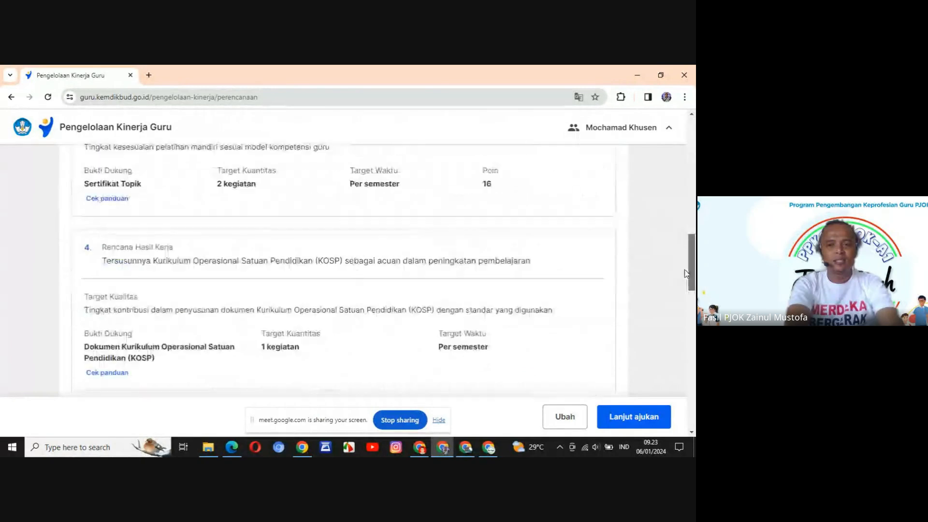
pyautogui.scroll(-6, 684, 269)
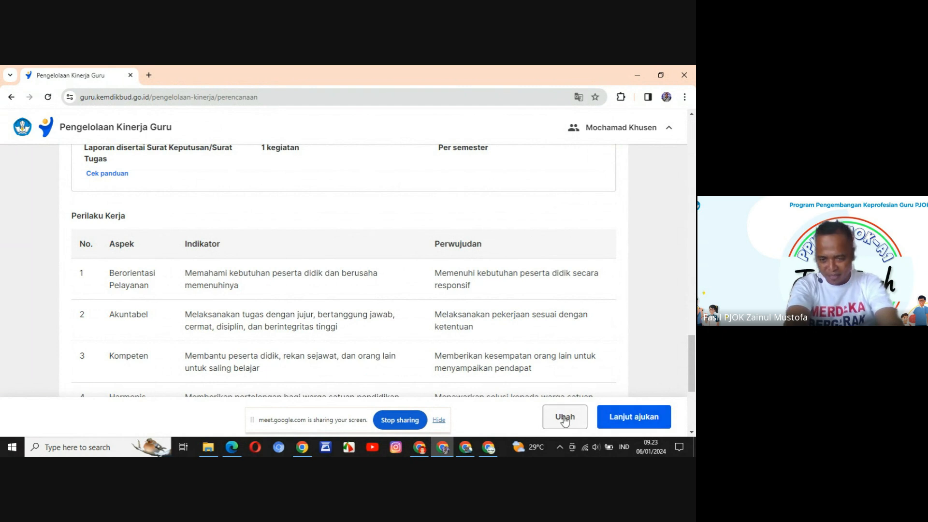
pyautogui.click(624, 416)
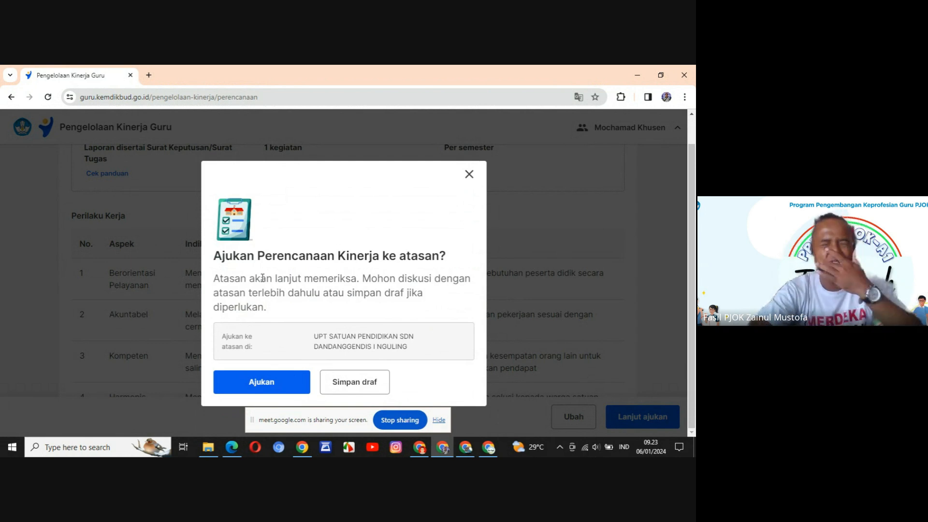
pyautogui.click(262, 391)
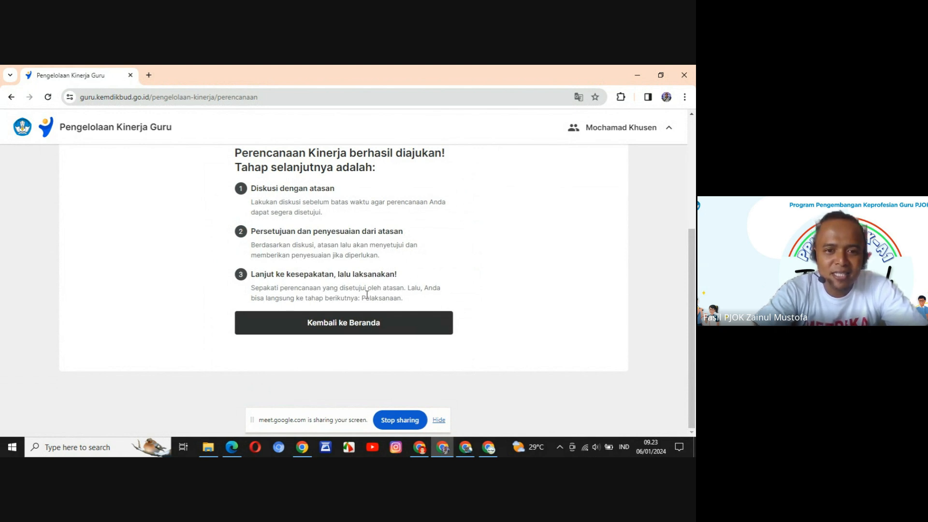
pyautogui.click(318, 328)
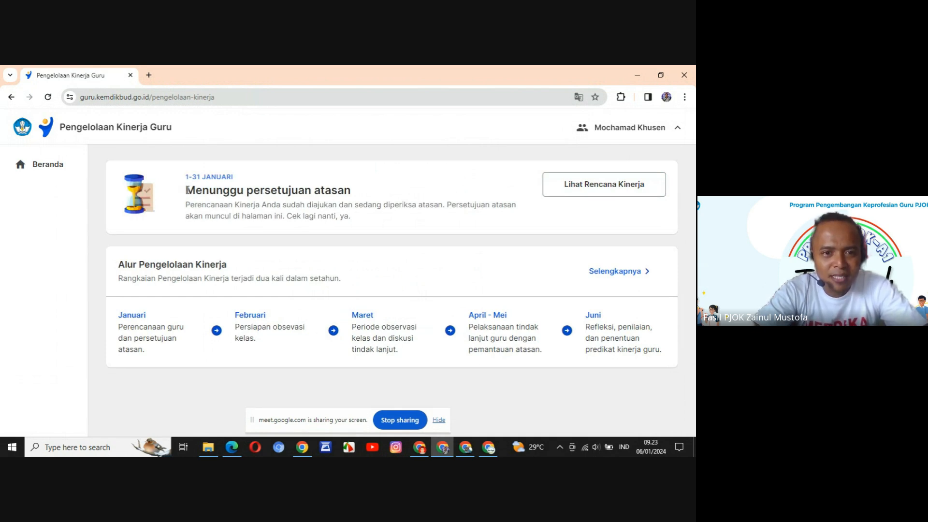
pyautogui.moveTo(186, 190); pyautogui.dragTo(352, 188)
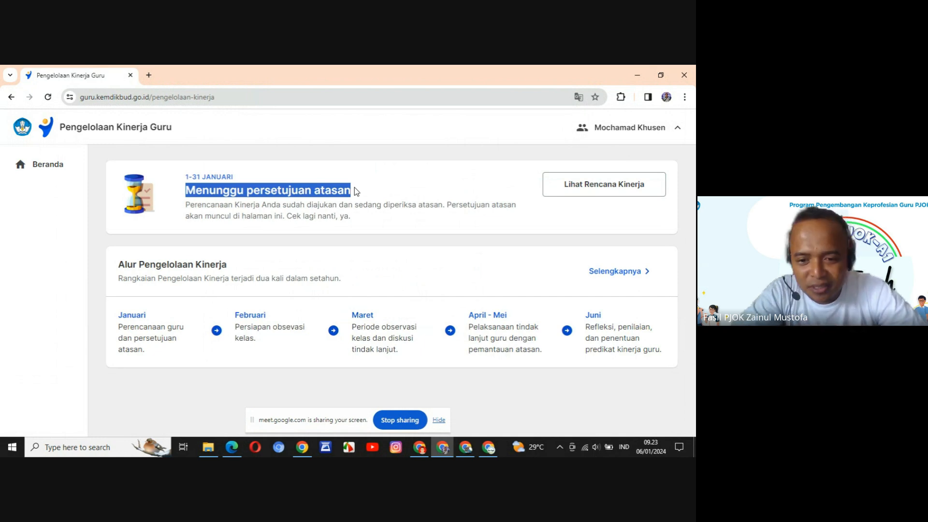
# Switch to the kepala sekolah's browser window and go back from the approved teacher's plan to the Pengelolaan Kinerja Kepala Sekolah Beranda.
pyautogui.click(466, 448)
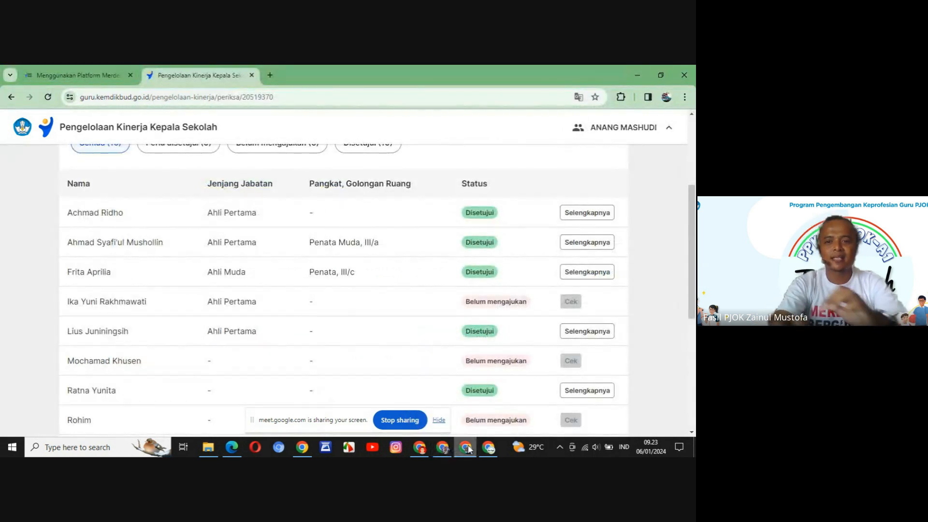
pyautogui.click(10, 99)
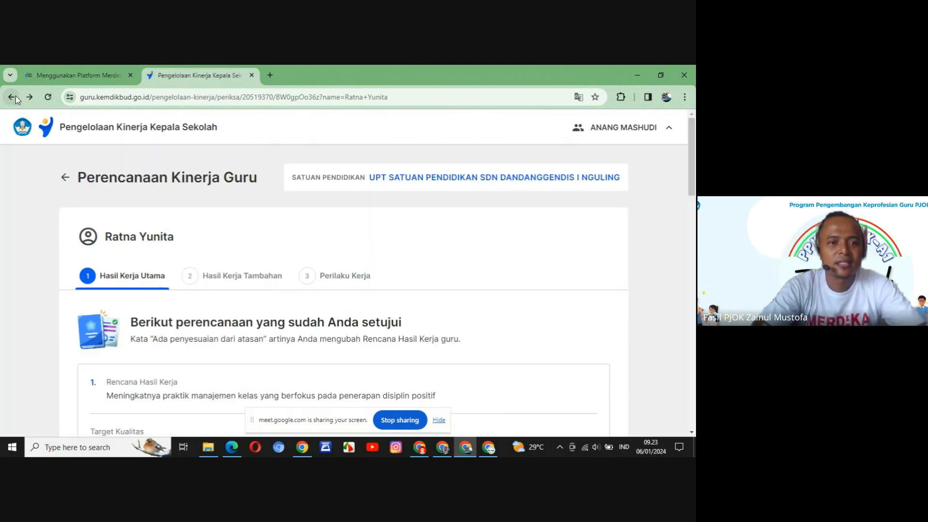
pyautogui.click(65, 178)
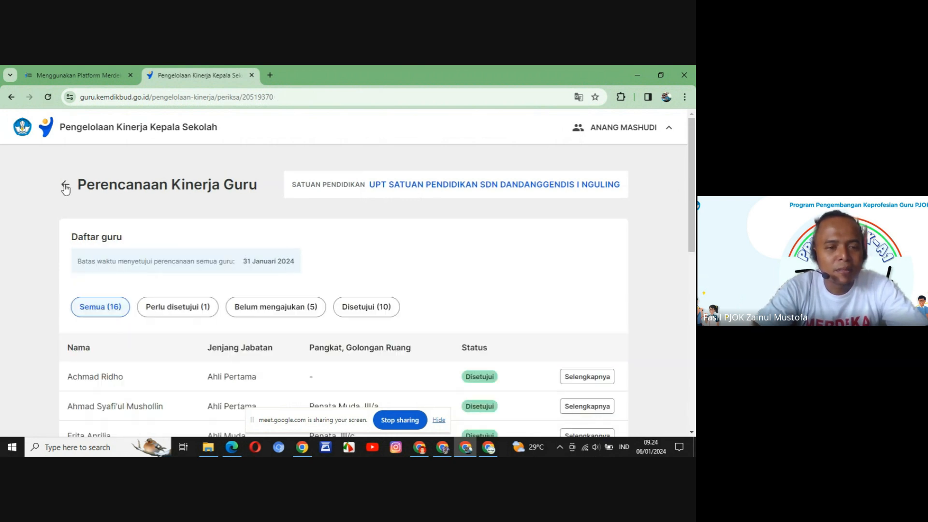
pyautogui.click(66, 187)
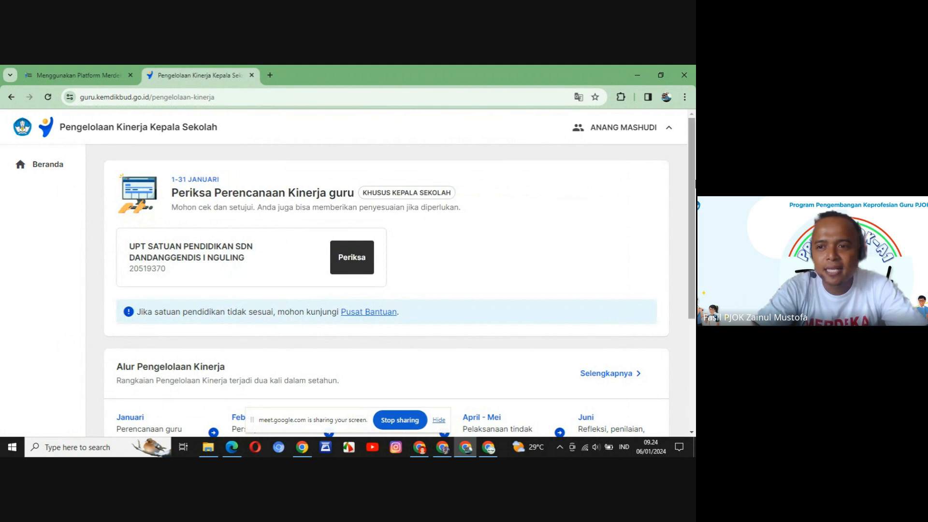
pyautogui.moveTo(695, 184)
pyautogui.mouseDown()
pyautogui.moveTo(695, 291)
pyautogui.moveTo(695, 167)
pyautogui.mouseUp()
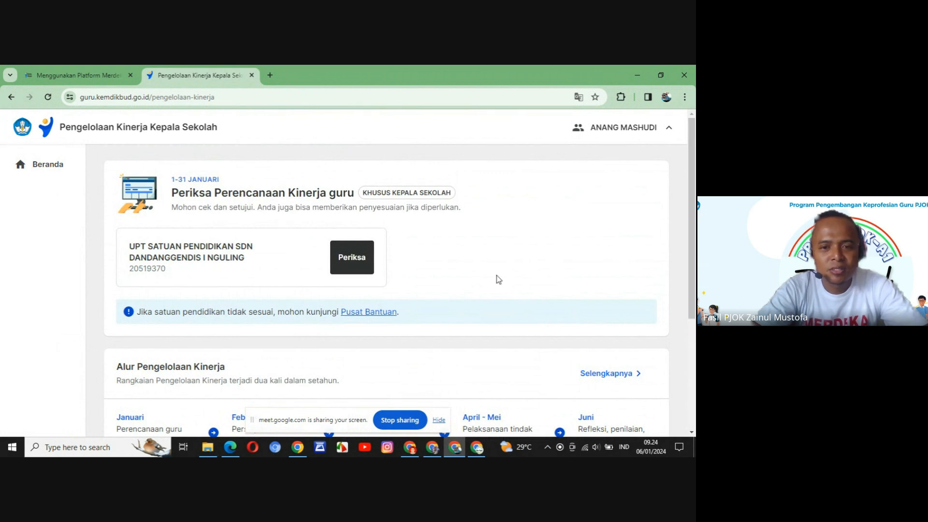
# Open the school's Daftar guru for checking and open the plan marked Perlu disetujui to examine its Hasil Kerja Utama.
pyautogui.click(352, 258)
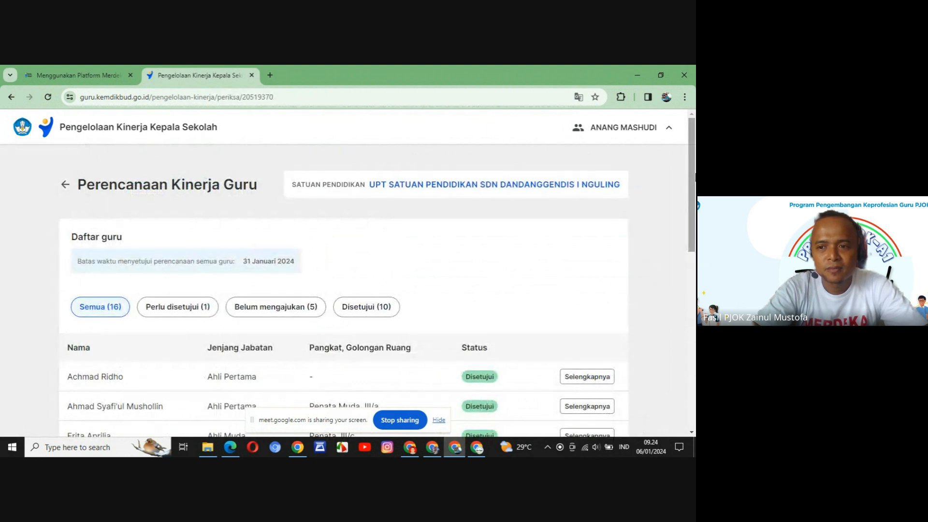
pyautogui.moveTo(695, 176); pyautogui.dragTo(690, 325)
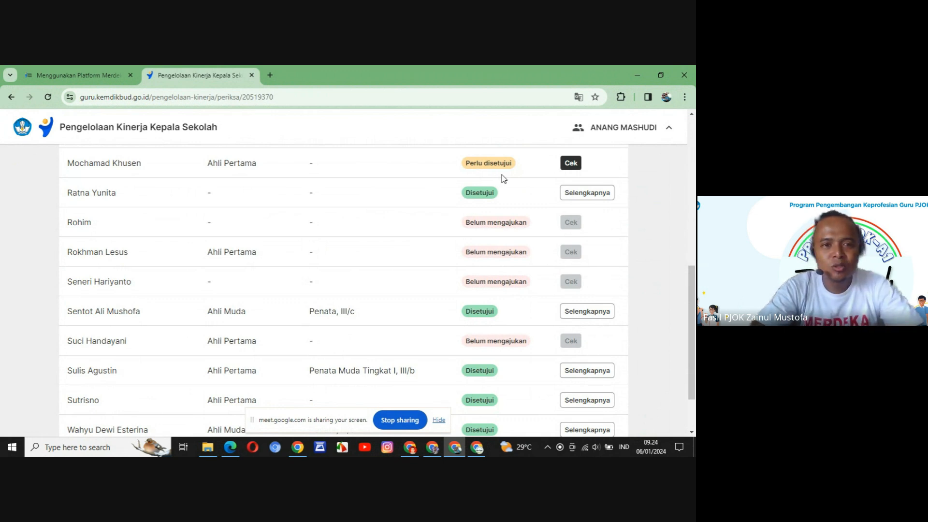
pyautogui.click(571, 164)
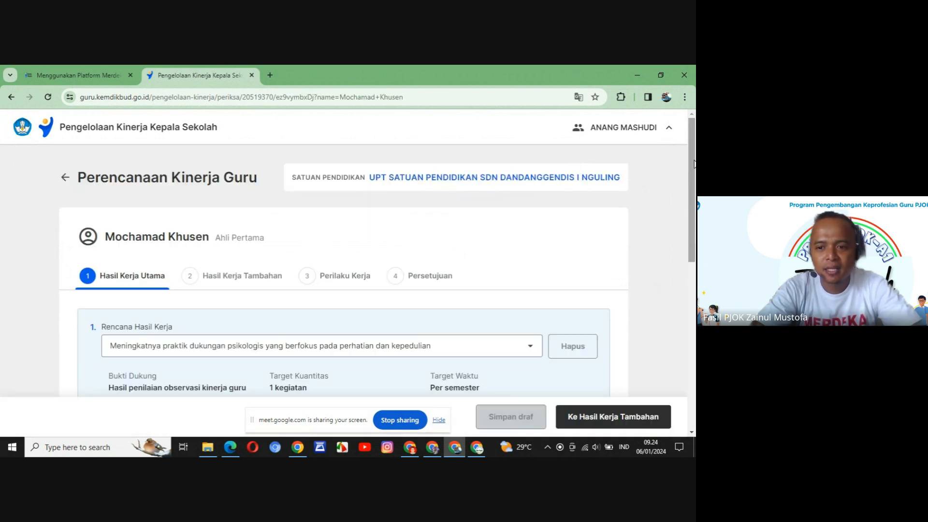
pyautogui.moveTo(692, 180); pyautogui.dragTo(689, 248)
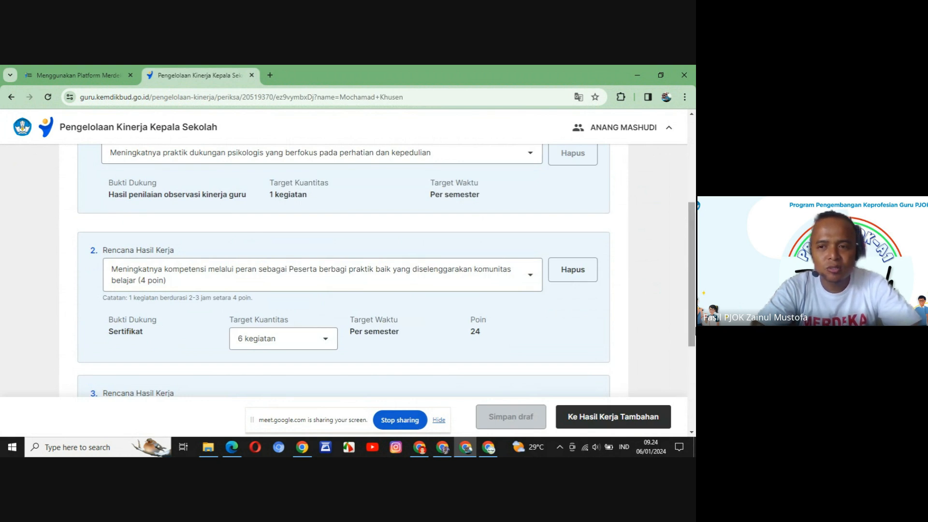
pyautogui.scroll(2, 692, 328)
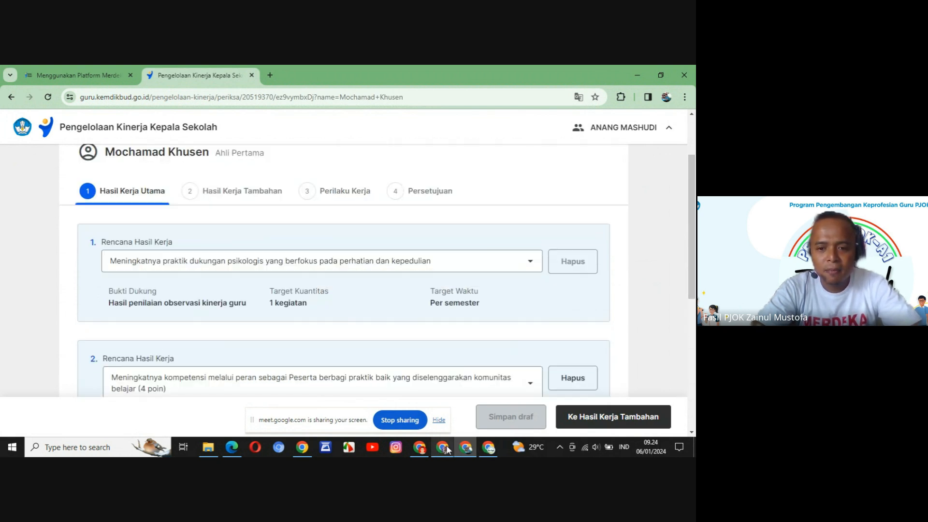
# Switch to the teacher's browser window and view the Hasil Kerja Utama of the submitted Rencana Kinerja.
pyautogui.click(442, 448)
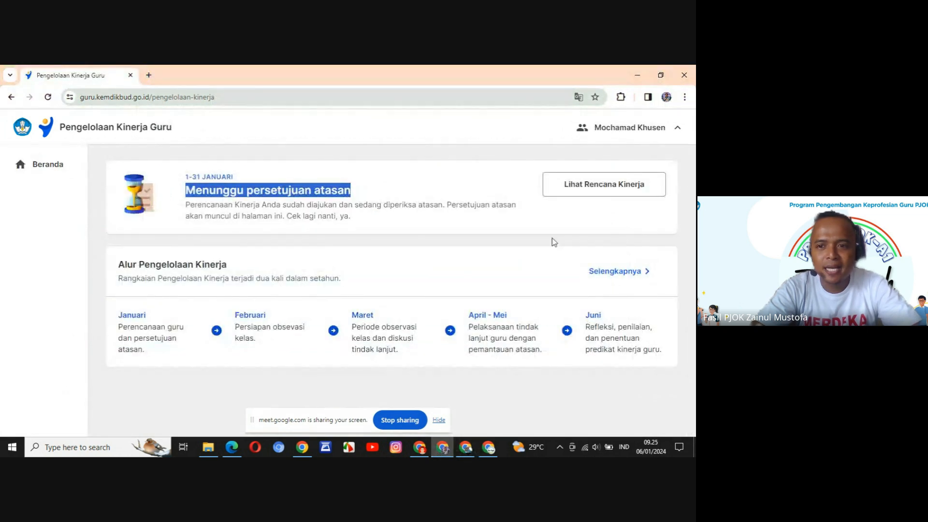
pyautogui.click(581, 193)
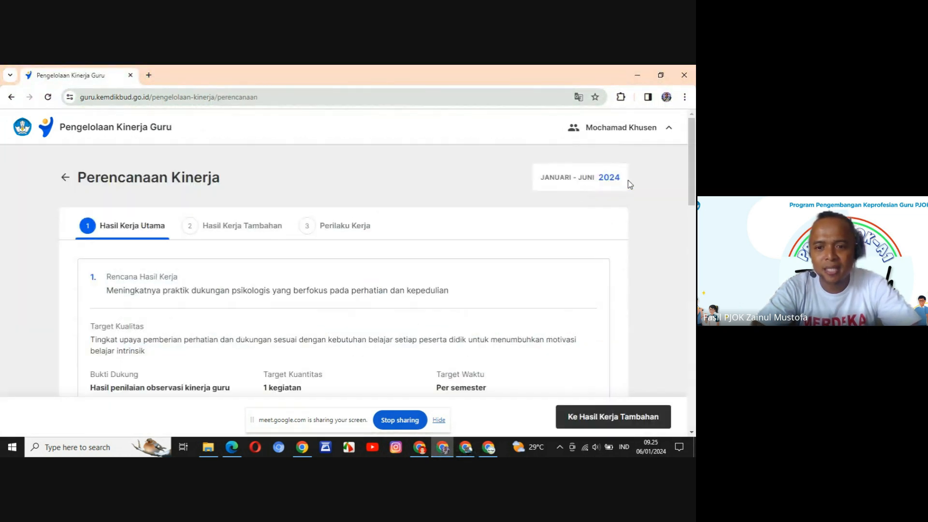
pyautogui.scroll(-2, 694, 197)
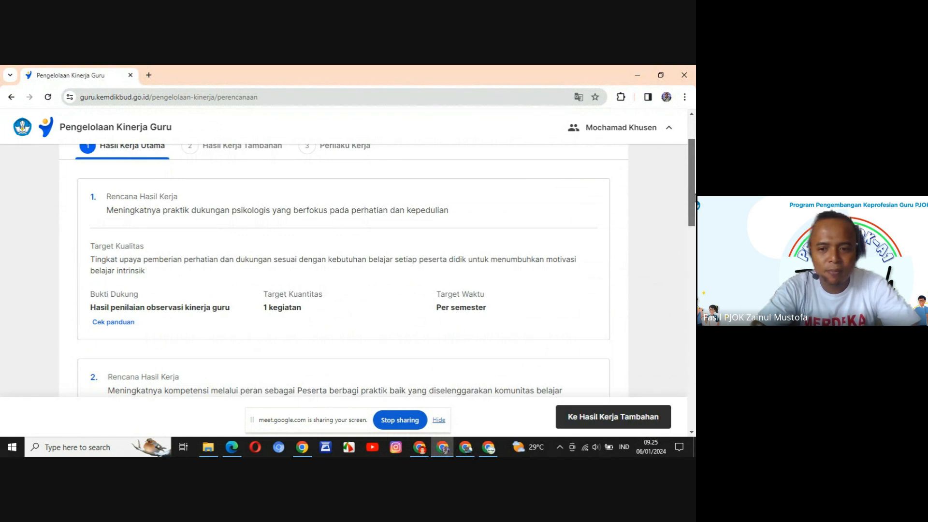
pyautogui.moveTo(695, 197)
pyautogui.mouseDown()
pyautogui.moveTo(690, 330)
pyautogui.moveTo(690, 182)
pyautogui.mouseUp()
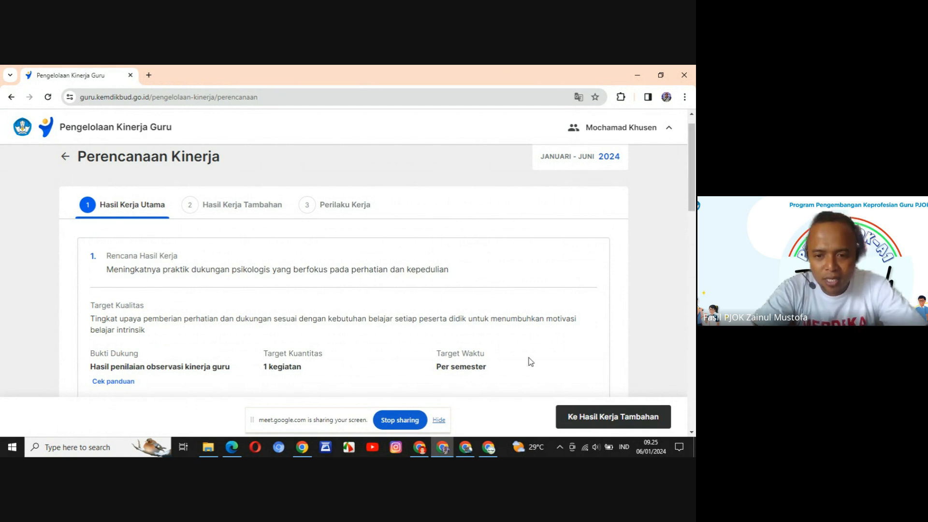
# Back in the kepala sekolah's window, reselect Peserta berbagi praktik baik yang diselenggarakan komunitas belajar (4 poin) for the second Rencana Hasil Kerja.
pyautogui.click(466, 448)
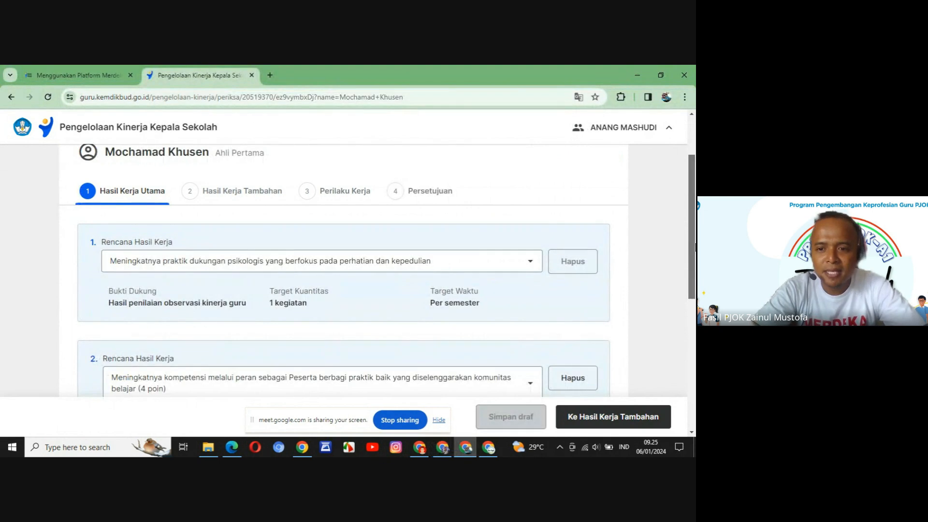
pyautogui.moveTo(692, 247); pyautogui.dragTo(693, 336)
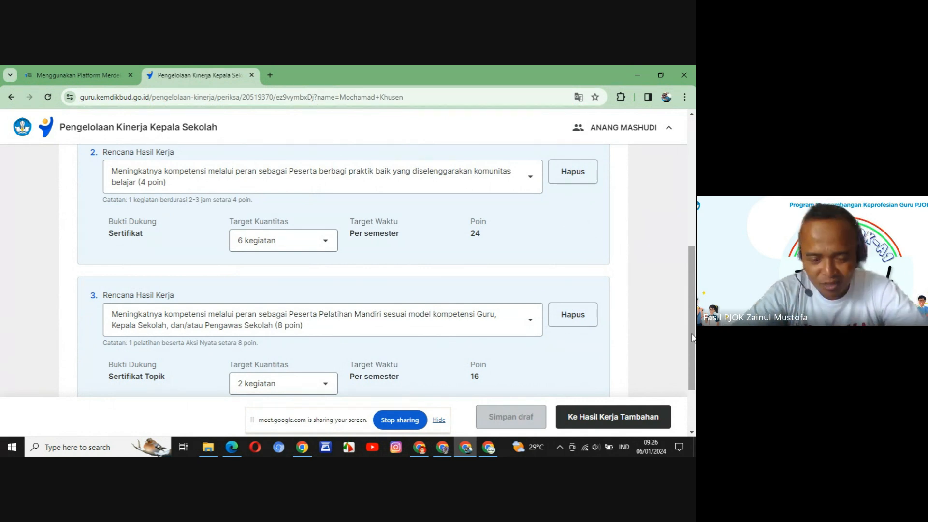
pyautogui.click(531, 181)
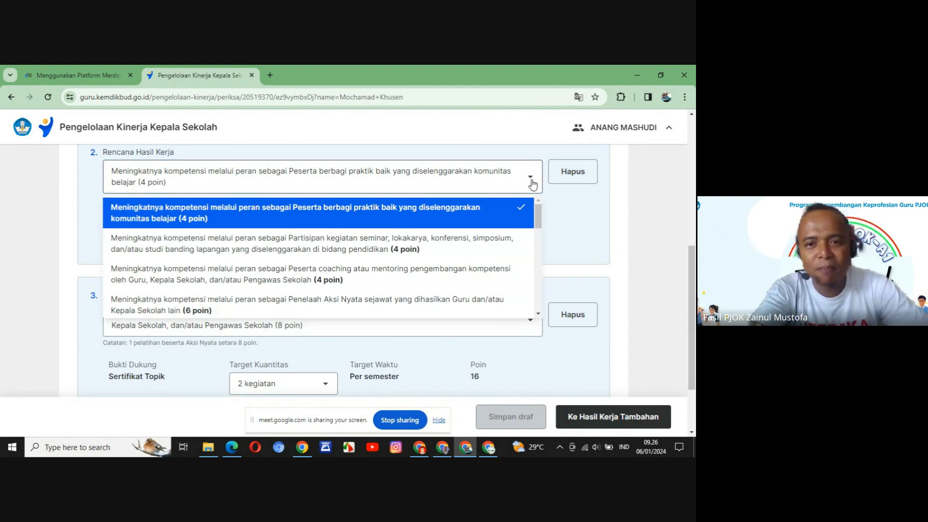
pyautogui.click(392, 212)
pyautogui.scroll(-2, 695, 317)
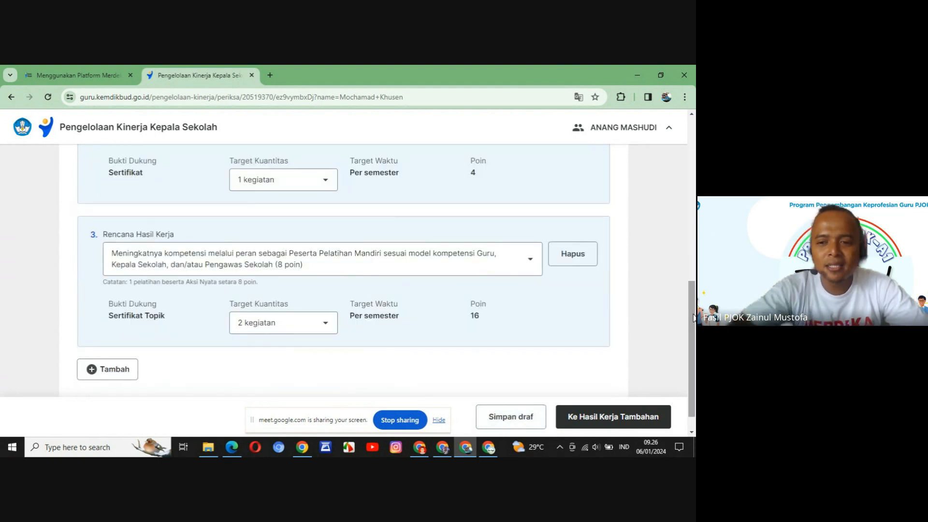
# Try Meningkatnya praktik manajemen kelas yang berfokus pada penerapan disiplin positif for the first Rencana Hasil Kerja and restore the perhatian dan kepedulian option.
pyautogui.moveTo(694, 317); pyautogui.dragTo(687, 293)
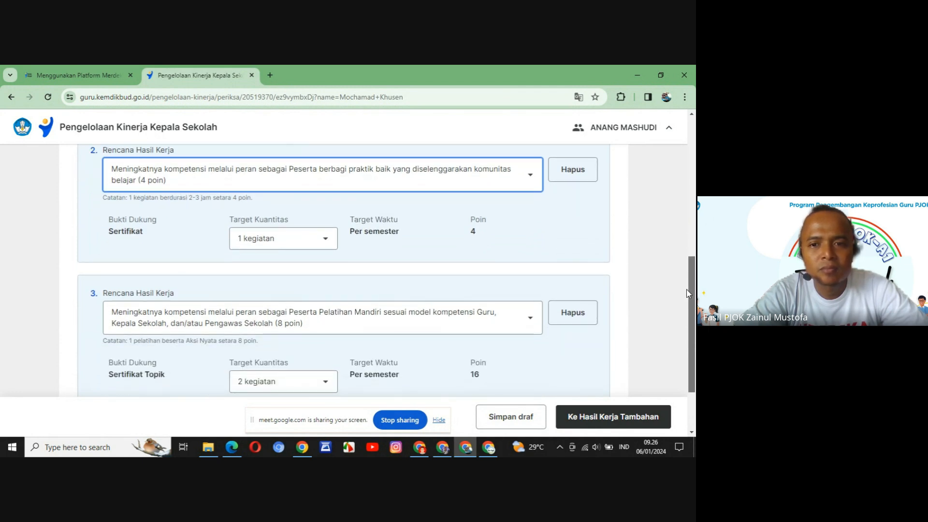
pyautogui.moveTo(687, 293); pyautogui.dragTo(696, 198)
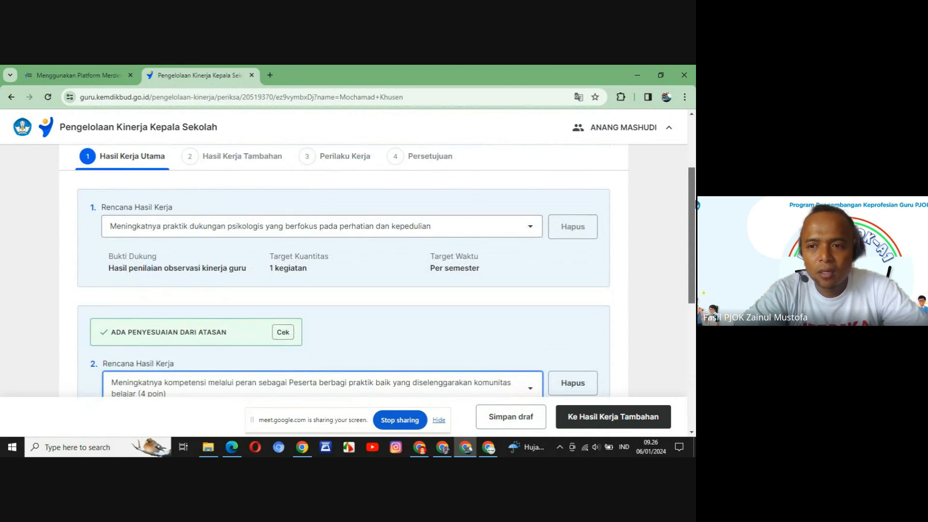
pyautogui.click(532, 232)
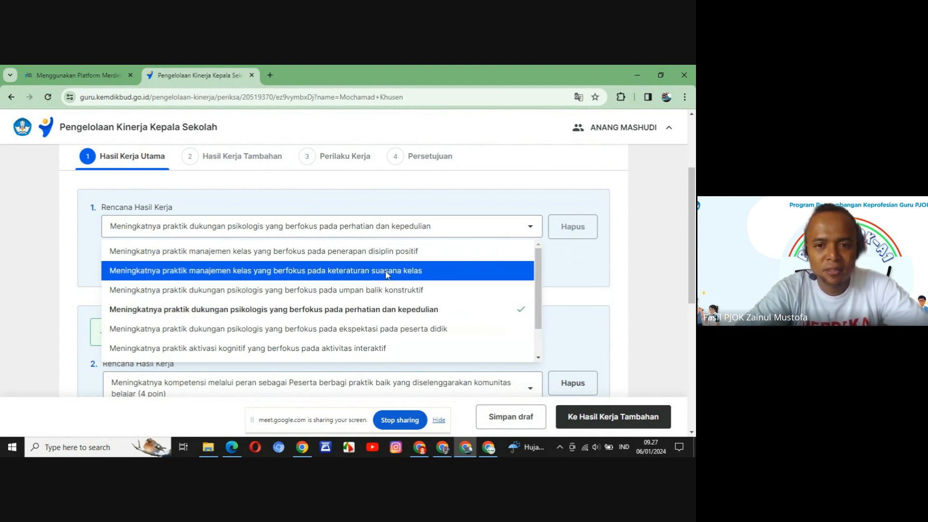
pyautogui.click(344, 252)
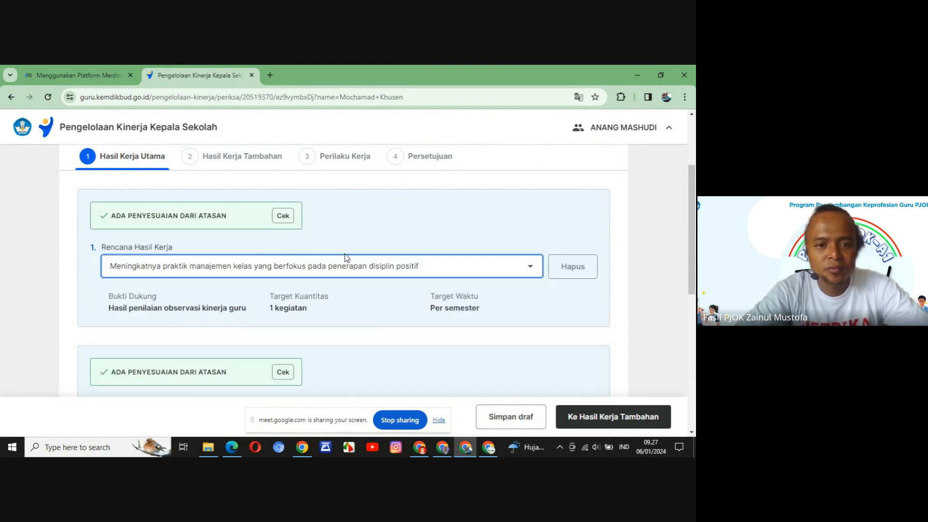
pyautogui.click(424, 267)
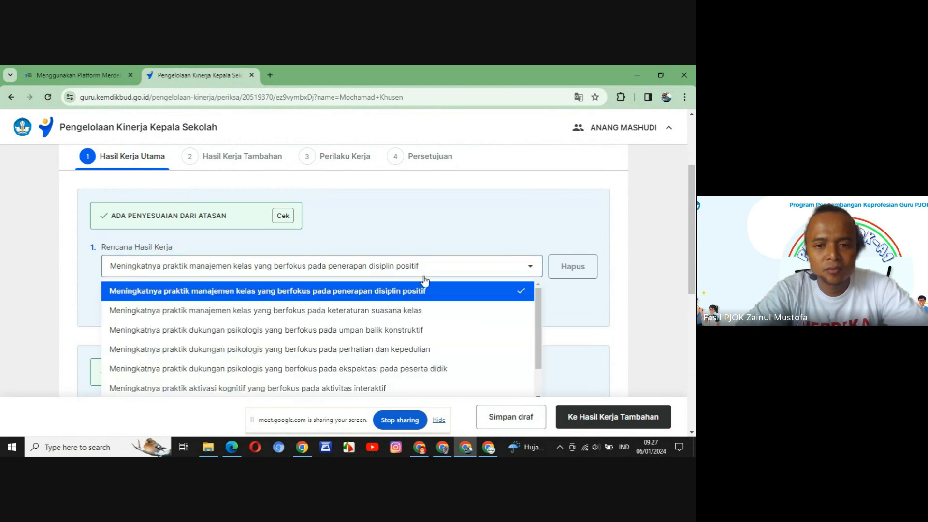
pyautogui.click(420, 349)
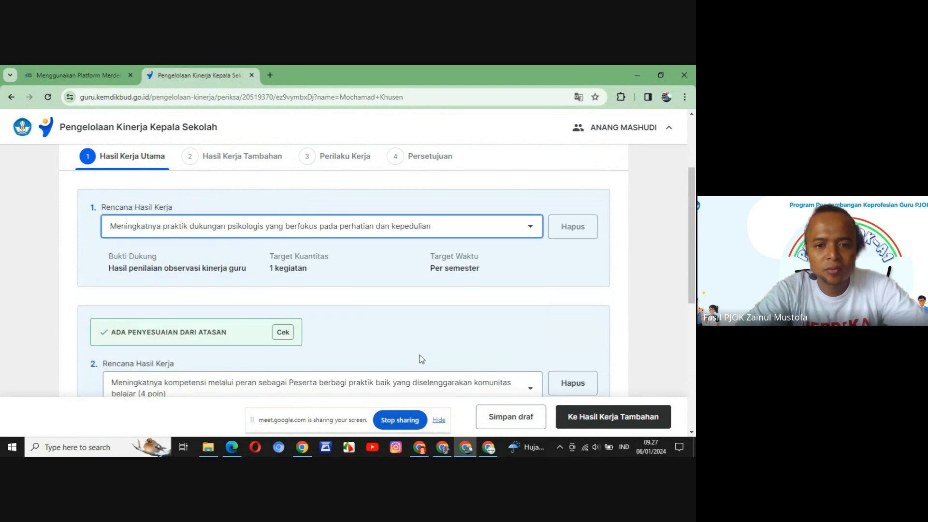
# Continue through Hasil Kerja Tambahan and Perilaku Kerja, checking the teacher's entries, and proceed to the Persetujuan summary.
pyautogui.scroll(-1, 695, 198)
pyautogui.scroll(-5, 694, 197)
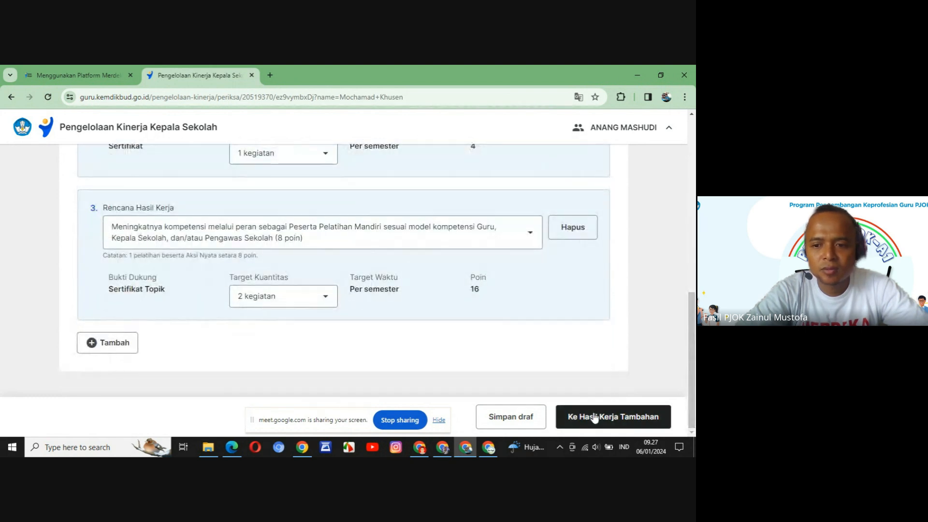
pyautogui.click(575, 425)
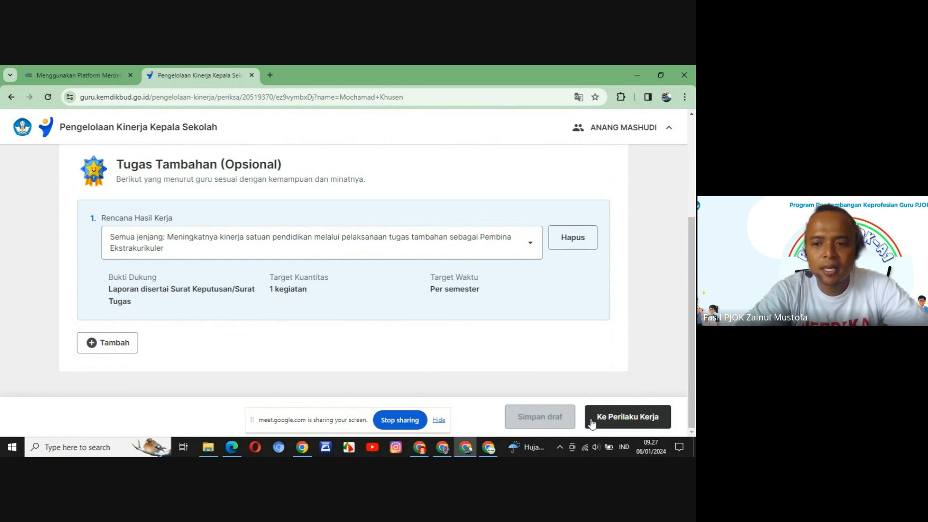
pyautogui.click(617, 421)
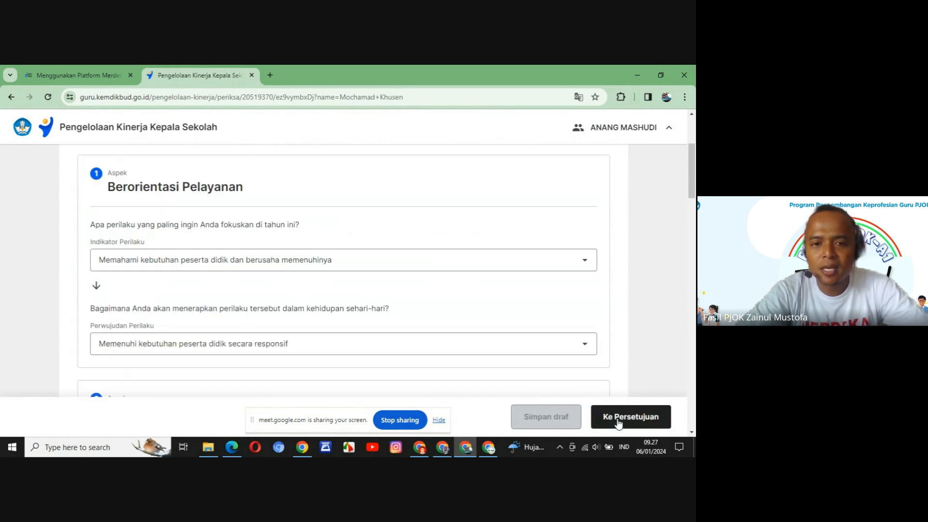
pyautogui.moveTo(692, 191); pyautogui.dragTo(693, 309)
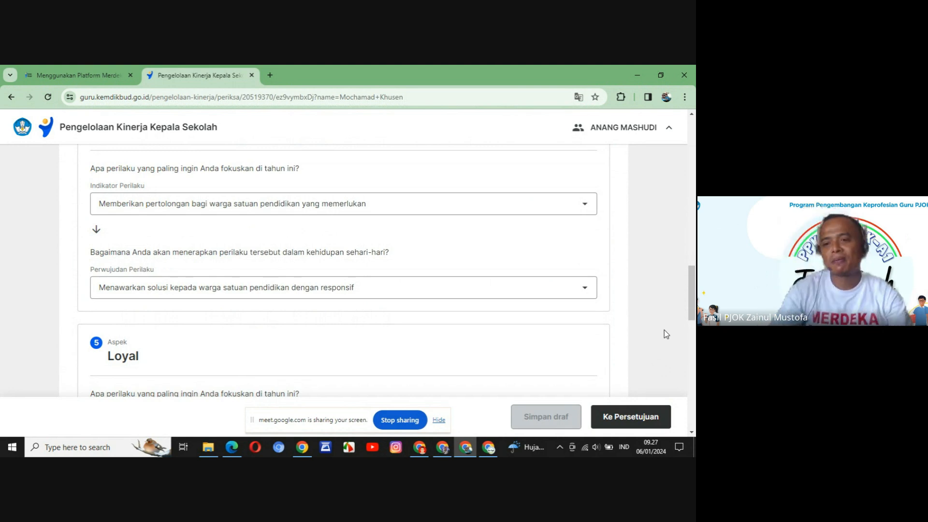
pyautogui.click(625, 424)
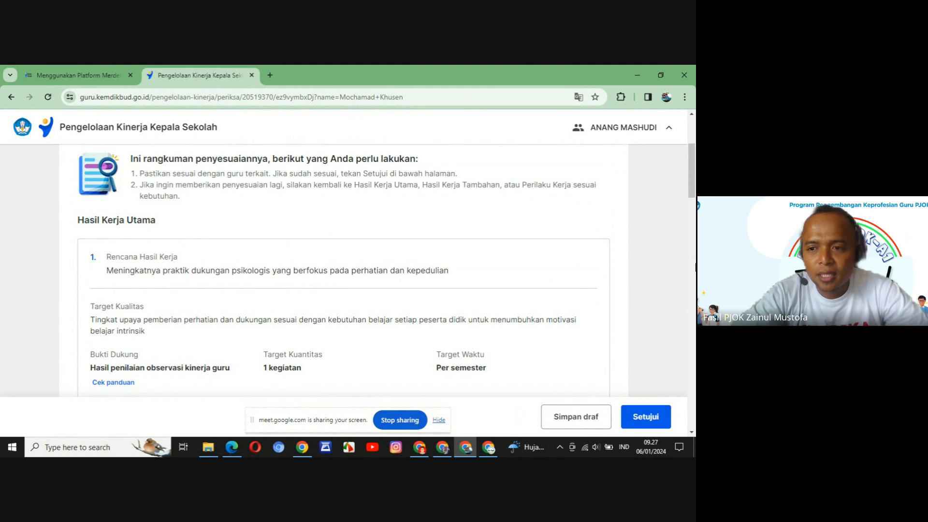
# Approve the teacher's Perencanaan Kinerja from the Persetujuan summary and check that teacher's row in Daftar guru.
pyautogui.scroll(-10, 344, 271)
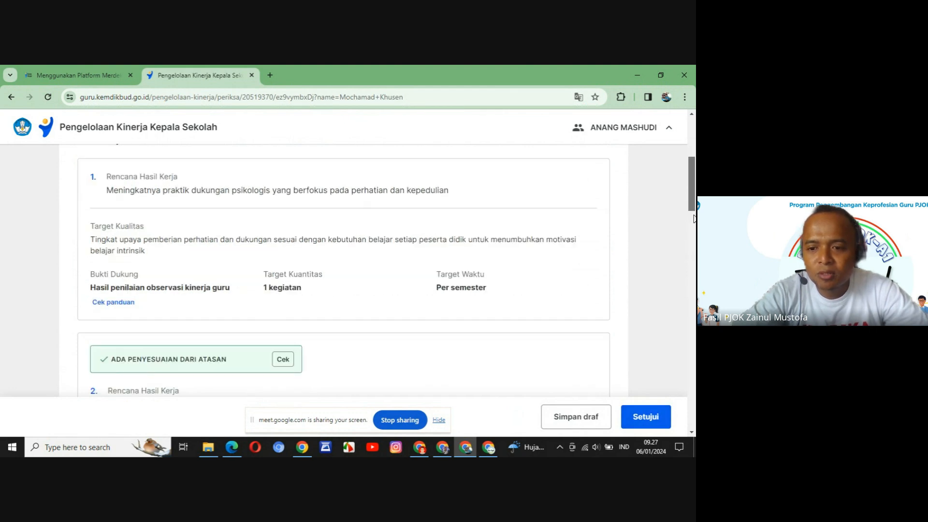
pyautogui.click(645, 418)
pyautogui.click(299, 366)
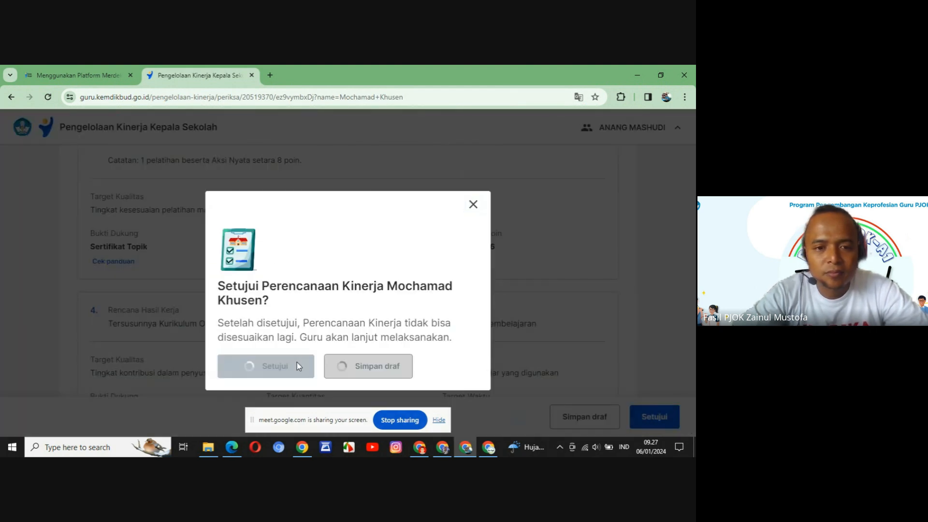
pyautogui.scroll(-1, 695, 254)
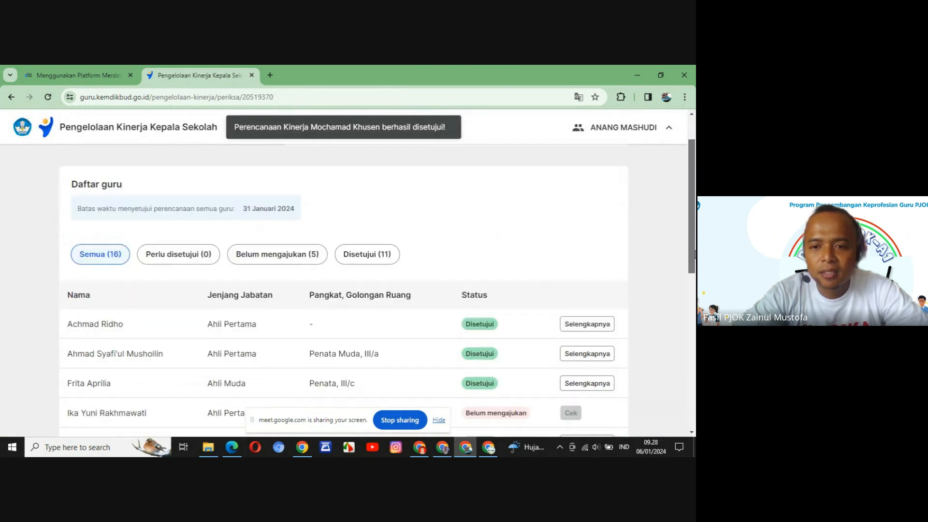
pyautogui.scroll(-4, 695, 255)
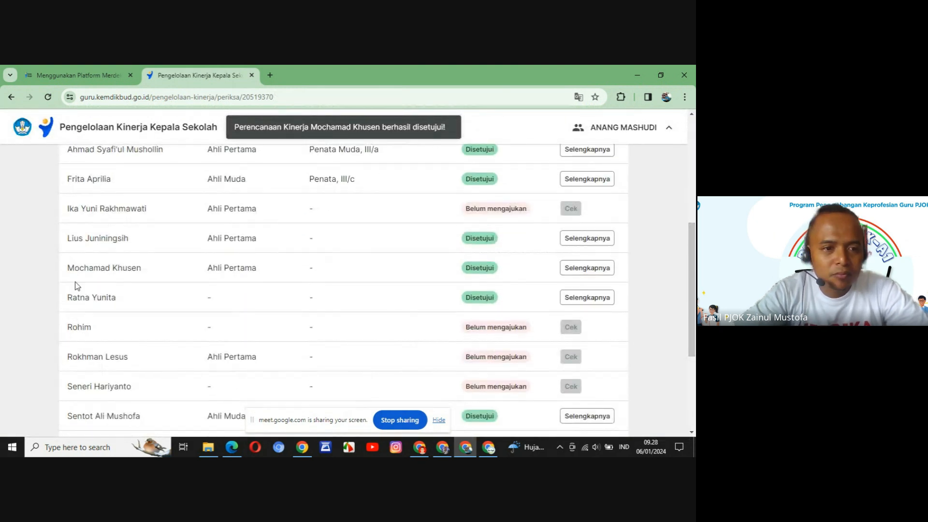
pyautogui.moveTo(67, 267); pyautogui.dragTo(626, 272)
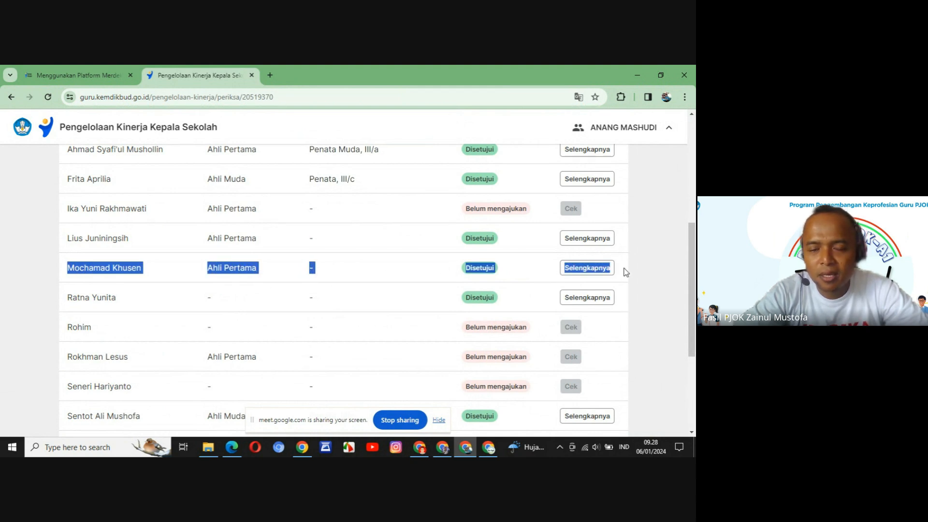
# Switch to the teacher's browser window, return to Beranda and open the approved Perencanaan Kinerja for agreement.
pyautogui.click(442, 447)
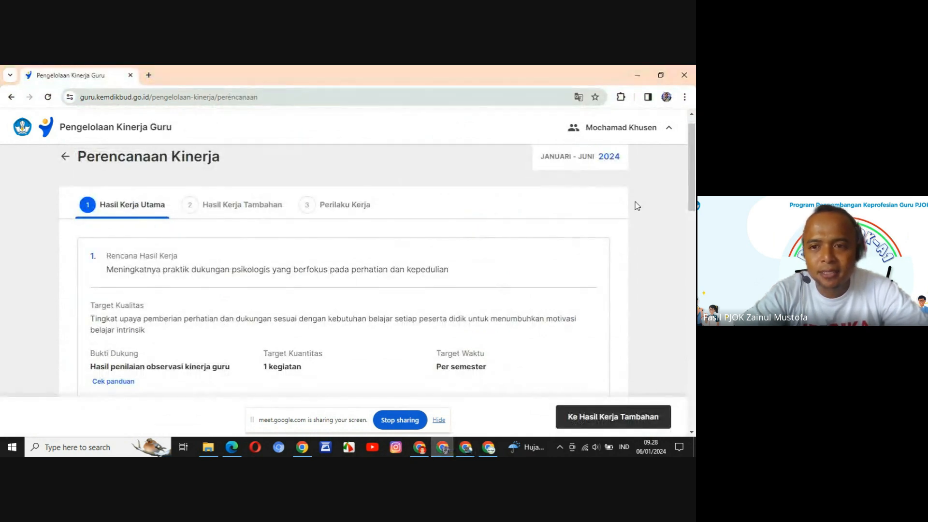
pyautogui.scroll(1, 637, 206)
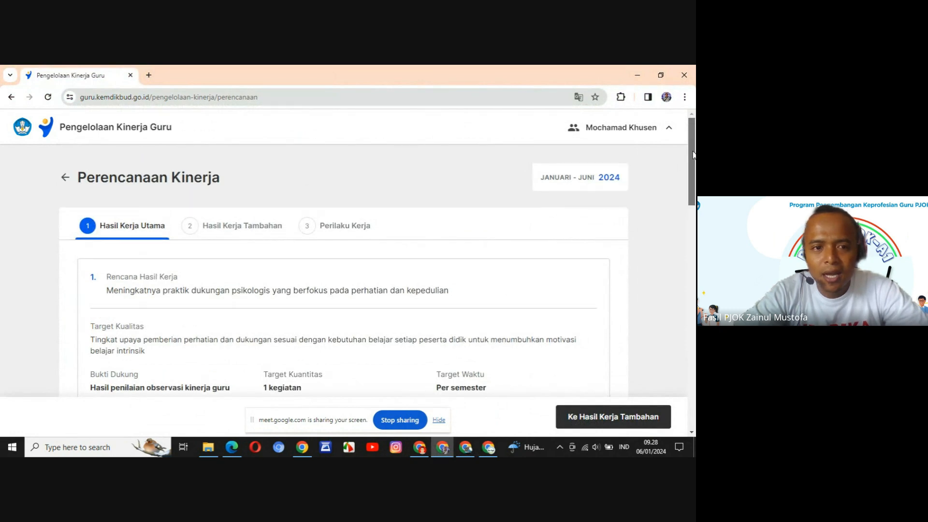
pyautogui.click(64, 180)
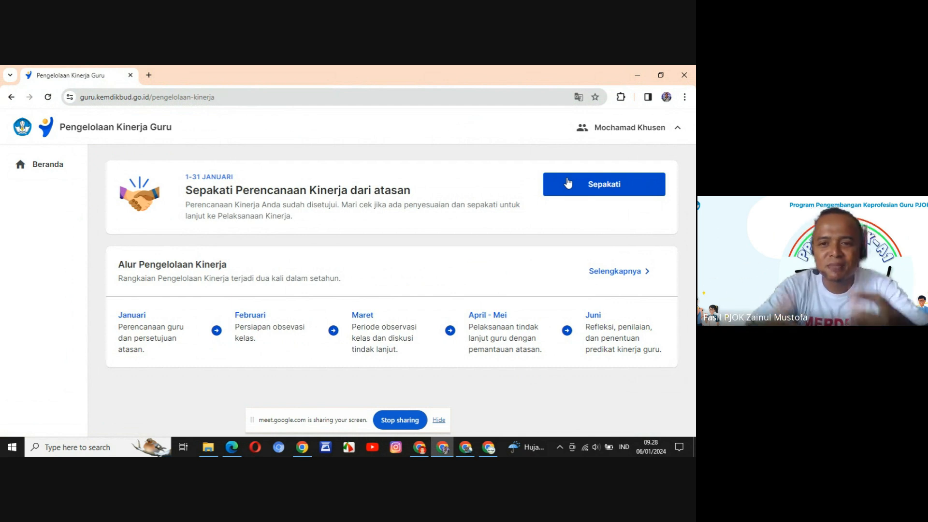
pyautogui.click(583, 184)
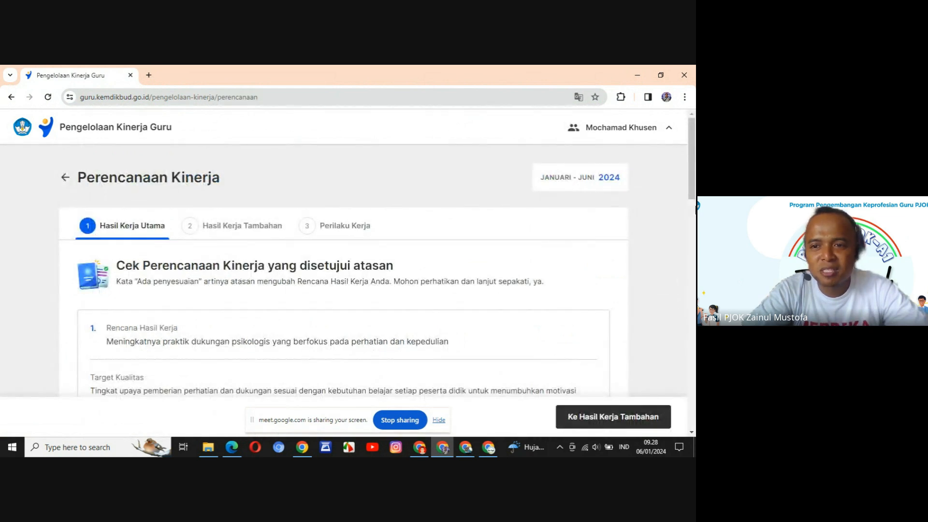
# Revisit the kepala sekolah's Daftar guru, then reopen the approved Perencanaan Kinerja from Beranda in the teacher's window.
pyautogui.click(465, 448)
pyautogui.click(656, 300)
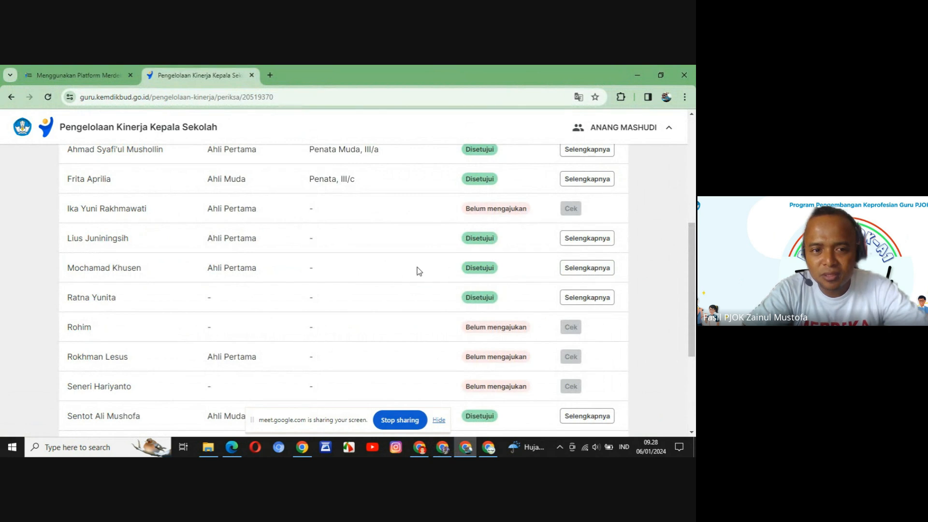
pyautogui.click(442, 448)
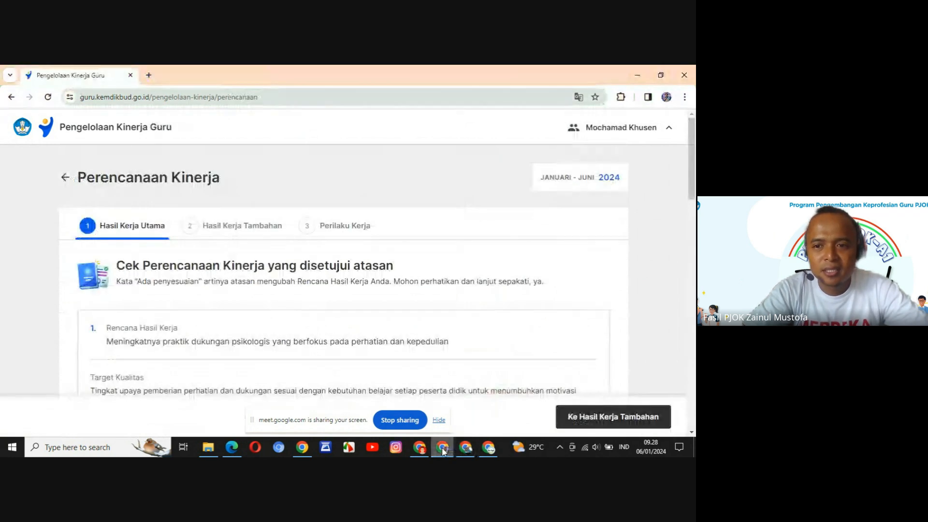
pyautogui.moveTo(692, 172)
pyautogui.mouseDown()
pyautogui.moveTo(693, 324)
pyautogui.moveTo(694, 173)
pyautogui.mouseUp()
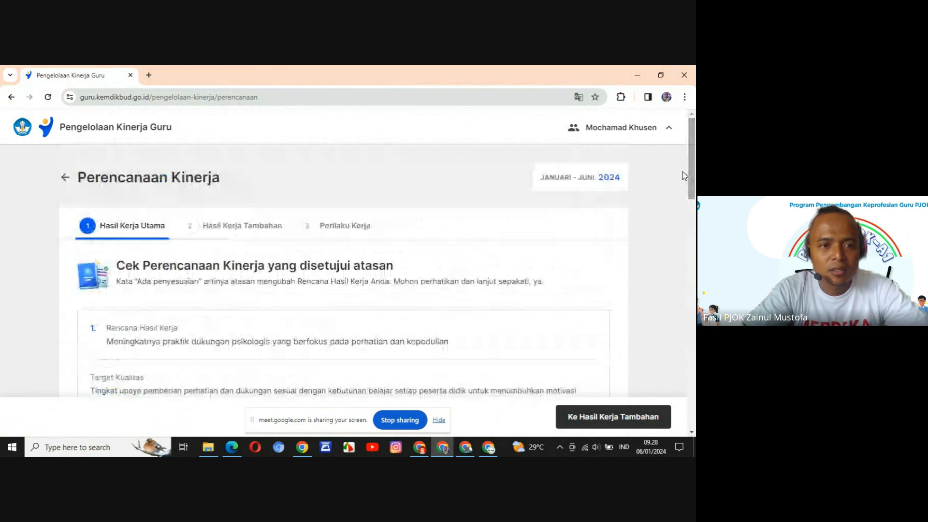
pyautogui.click(63, 178)
pyautogui.click(574, 187)
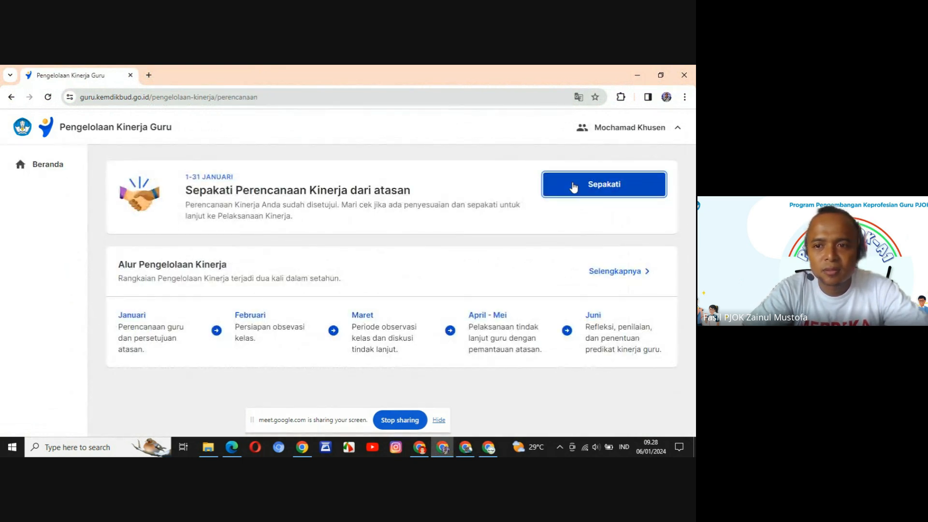
# Proceed through Hasil Kerja Tambahan and Perilaku Kerja, then agree to the approved Perencanaan Kinerja with the consent statement accepted.
pyautogui.click(594, 416)
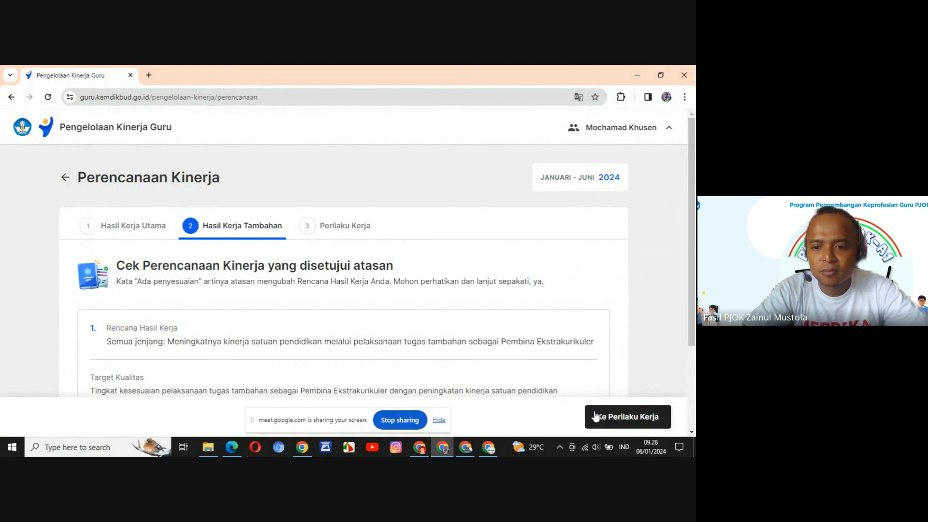
pyautogui.click(596, 417)
pyautogui.click(637, 418)
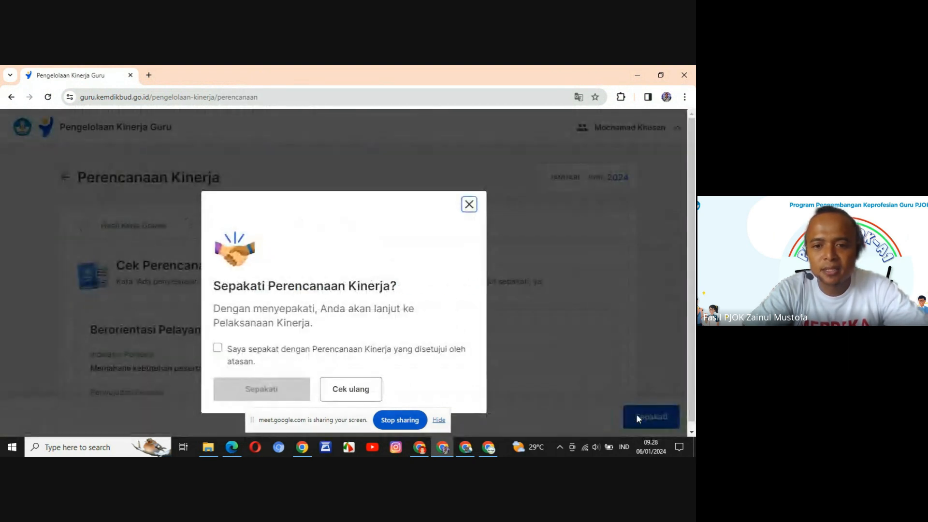
pyautogui.click(218, 348)
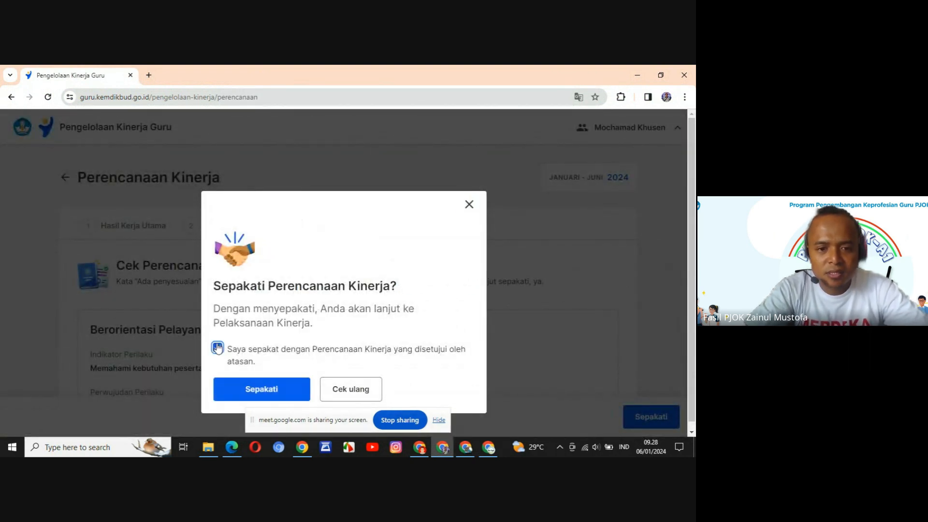
pyautogui.click(252, 388)
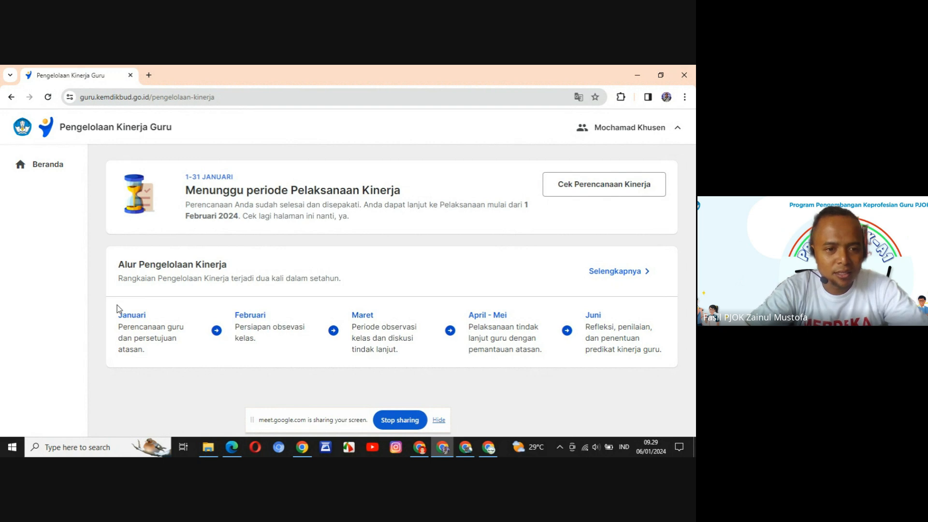
# Review the January–June Alur Pengelolaan Kinerja timeline, the Pelaksanaan start date and the Februari stage on Beranda.
pyautogui.moveTo(128, 316); pyautogui.dragTo(662, 341)
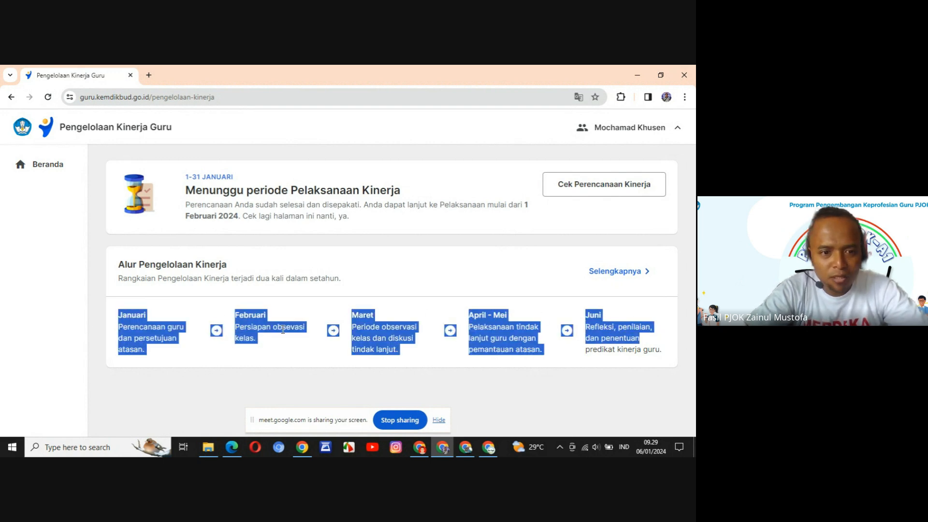
pyautogui.click(202, 349)
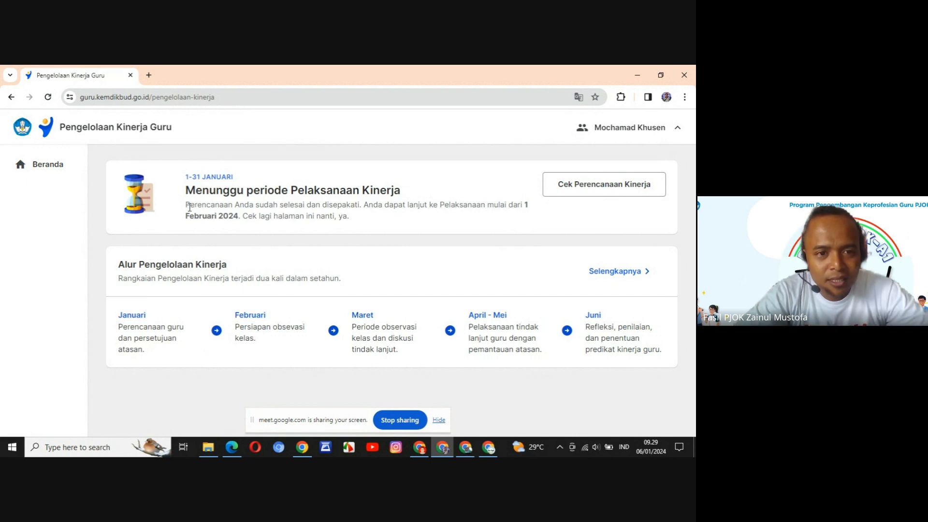
pyautogui.moveTo(523, 206); pyautogui.dragTo(240, 228)
pyautogui.click(297, 261)
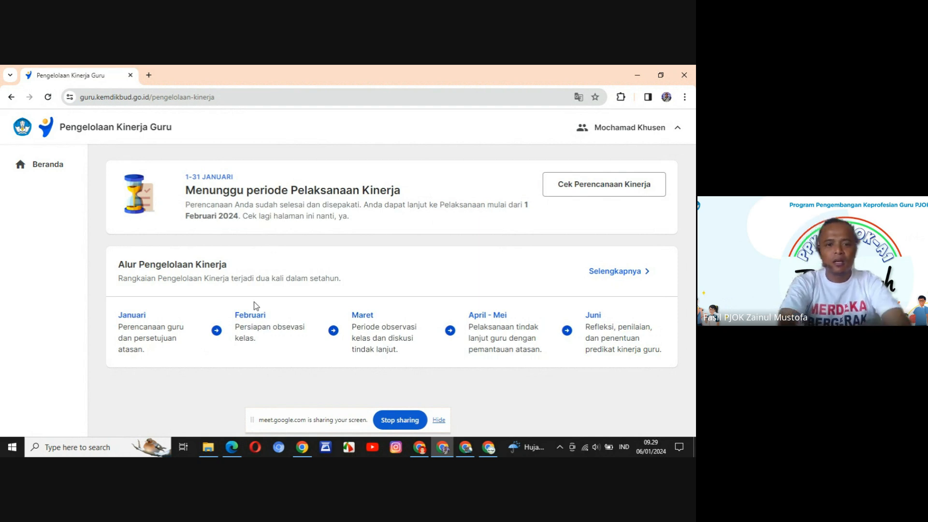
pyautogui.moveTo(236, 315); pyautogui.dragTo(265, 315)
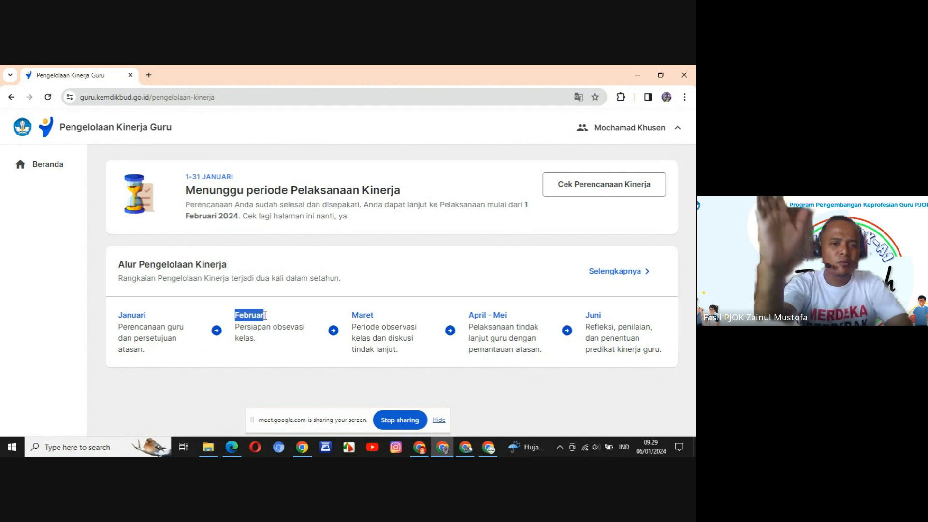
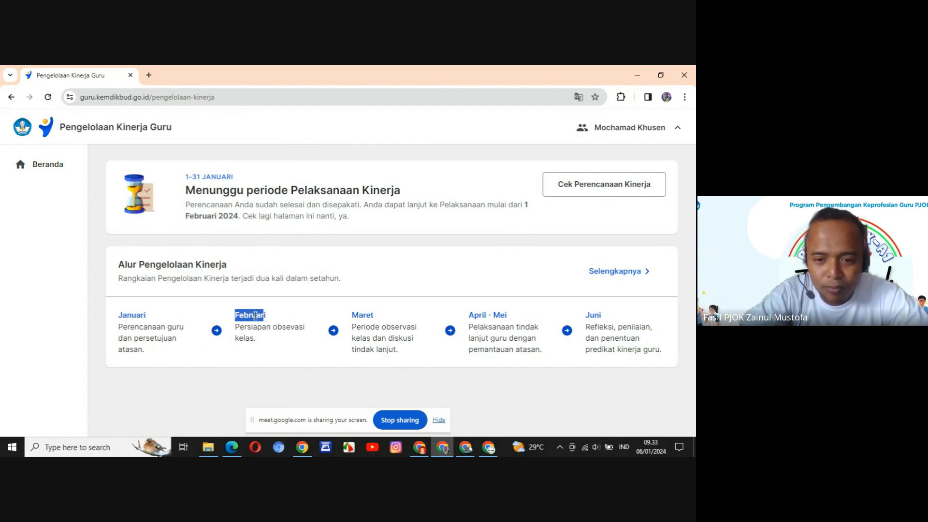
# Switch to the other teacher's browser window, open its Perencanaan Kinerja and examine the first Rencana Hasil Kerja and its Target Kualitas.
pyautogui.click(426, 448)
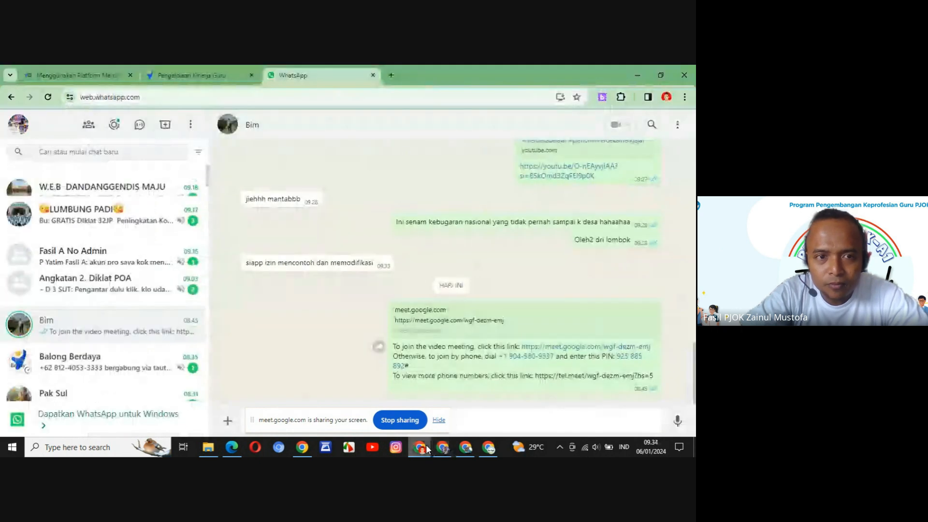
pyautogui.click(179, 77)
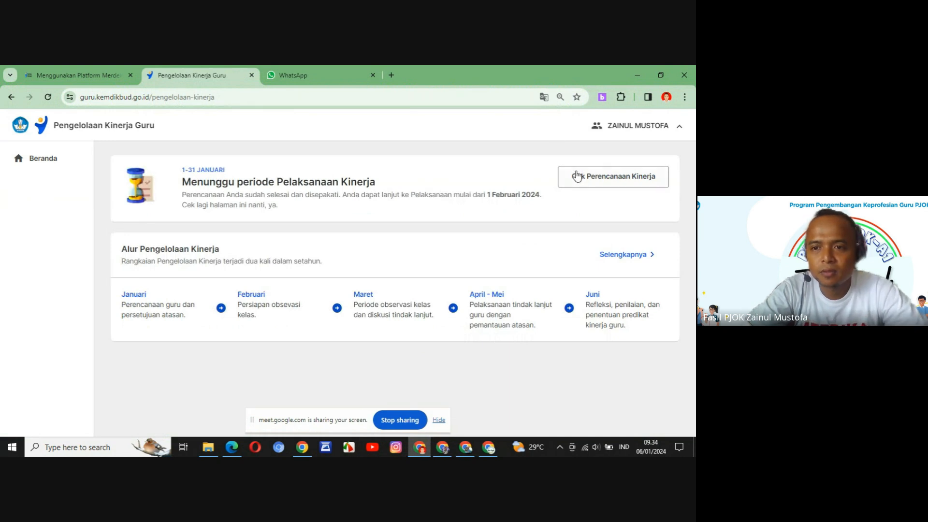
pyautogui.click(578, 179)
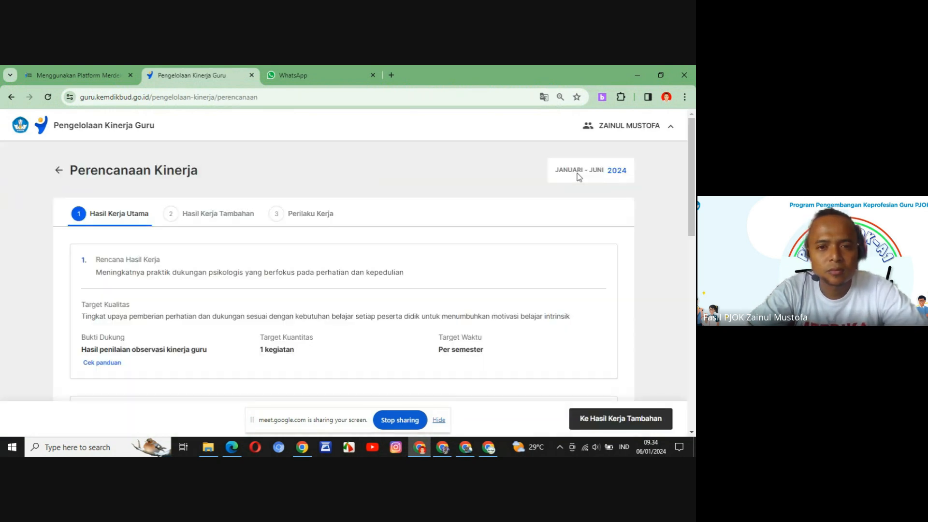
pyautogui.moveTo(692, 170); pyautogui.dragTo(696, 213)
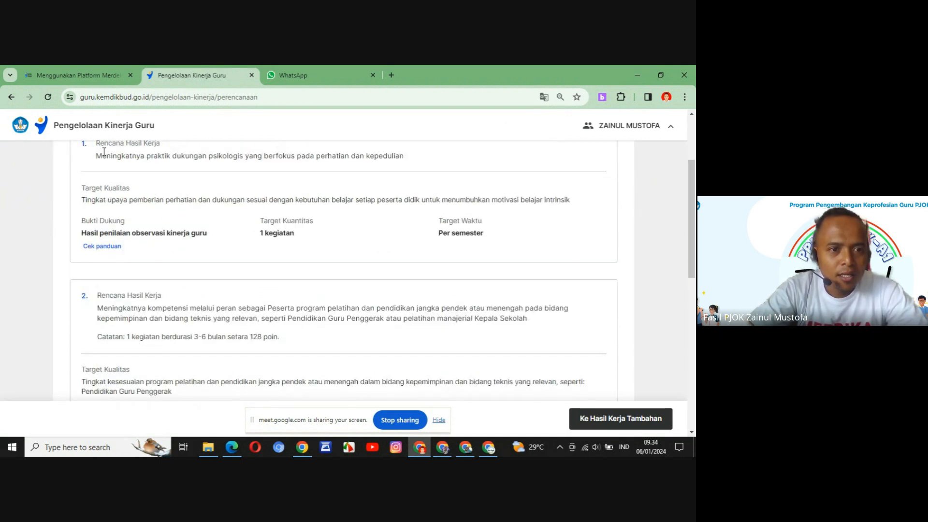
pyautogui.moveTo(96, 157); pyautogui.dragTo(405, 159)
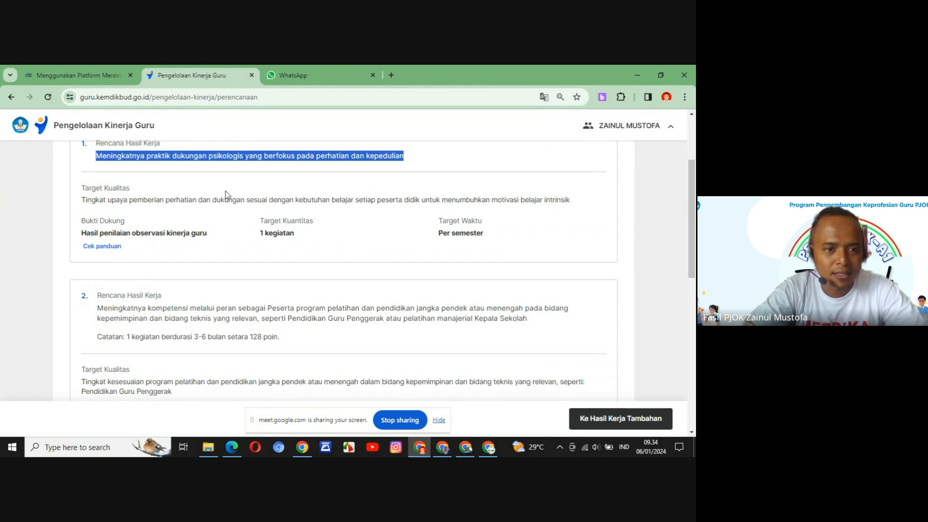
pyautogui.moveTo(81, 199); pyautogui.dragTo(589, 201)
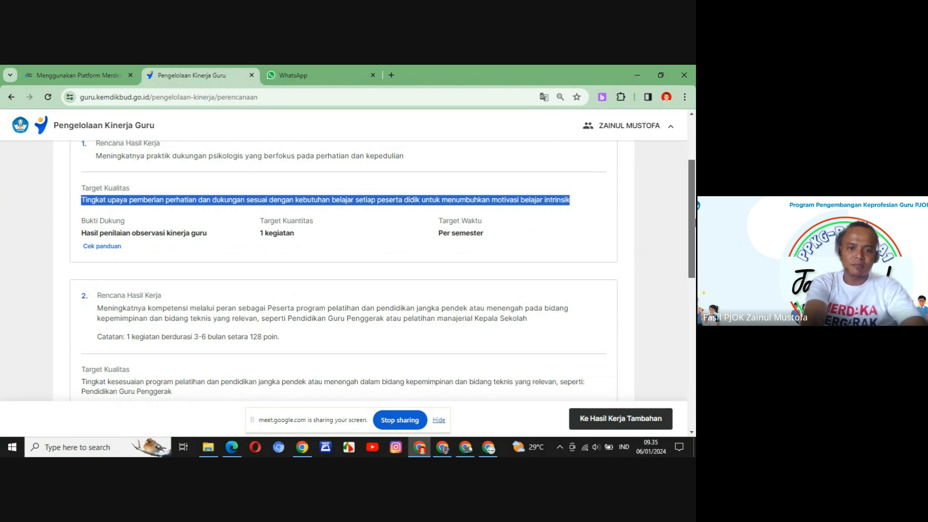
# Examine the second Rencana Hasil Kerja with its Catatan and Bukti Dukung, and return to the Pengelolaan Kinerja start page.
pyautogui.scroll(-2, 251, 229)
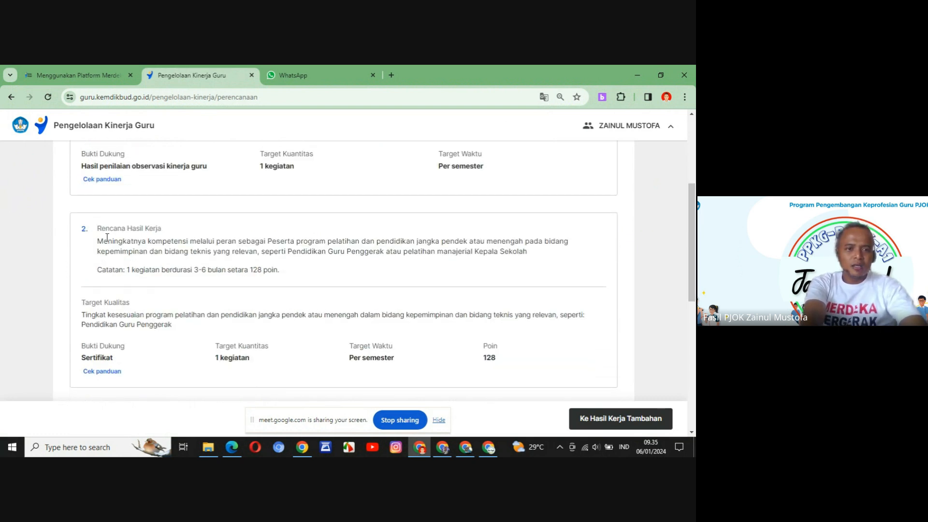
pyautogui.moveTo(98, 240); pyautogui.dragTo(540, 264)
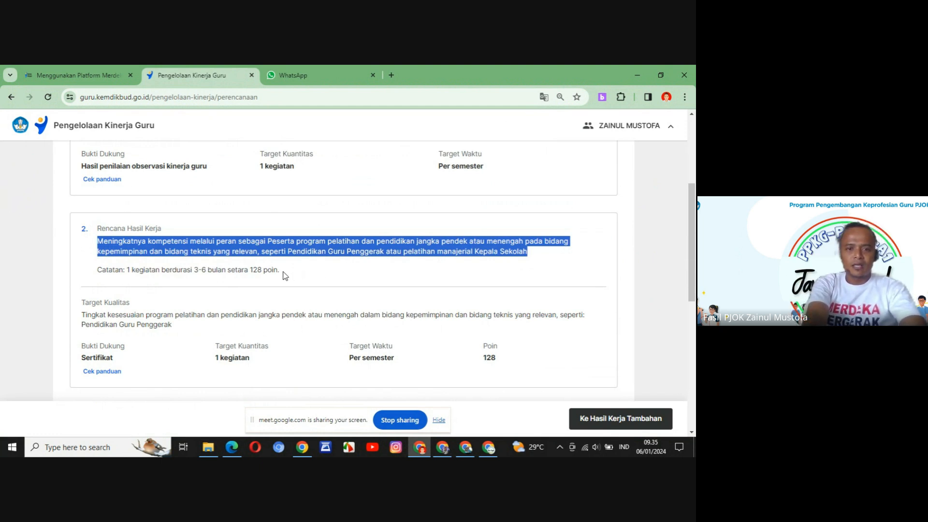
pyautogui.moveTo(280, 270); pyautogui.dragTo(97, 271)
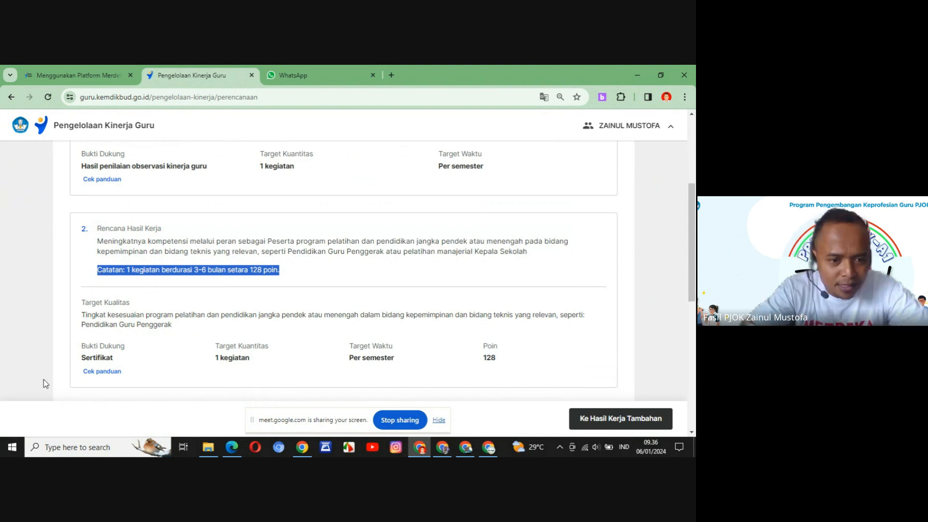
pyautogui.moveTo(81, 357); pyautogui.dragTo(114, 357)
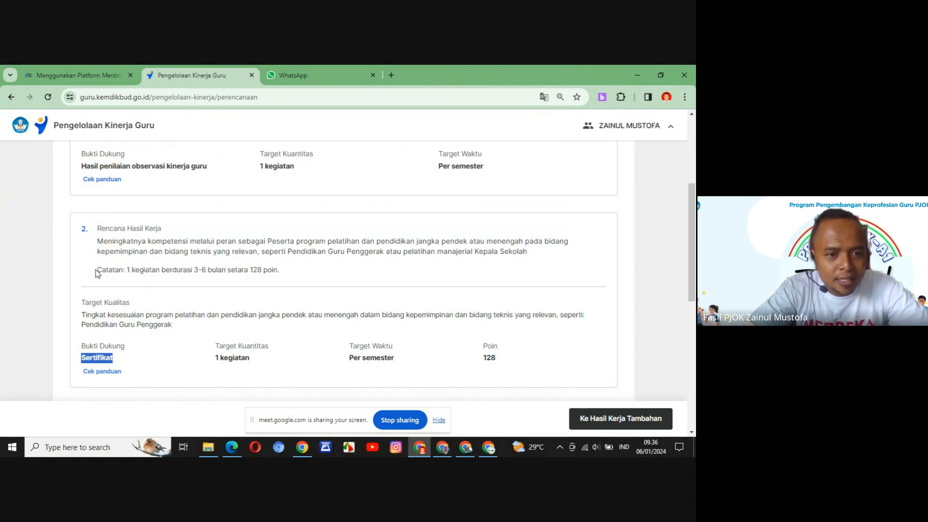
pyautogui.moveTo(97, 270); pyautogui.dragTo(284, 276)
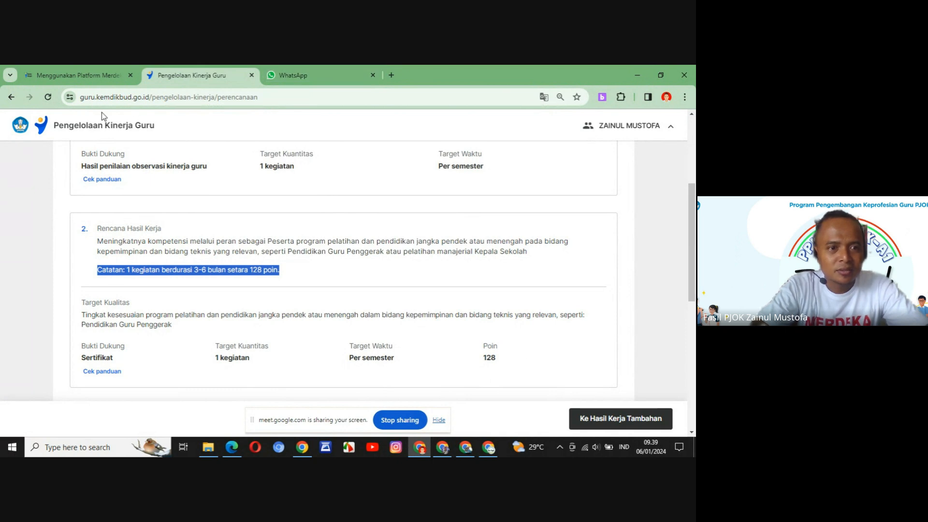
pyautogui.click(70, 129)
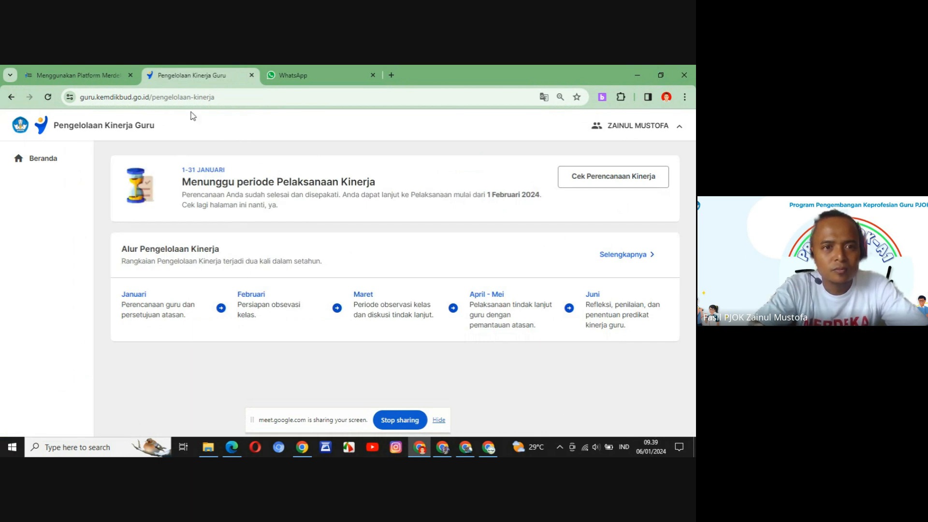
pyautogui.click(11, 97)
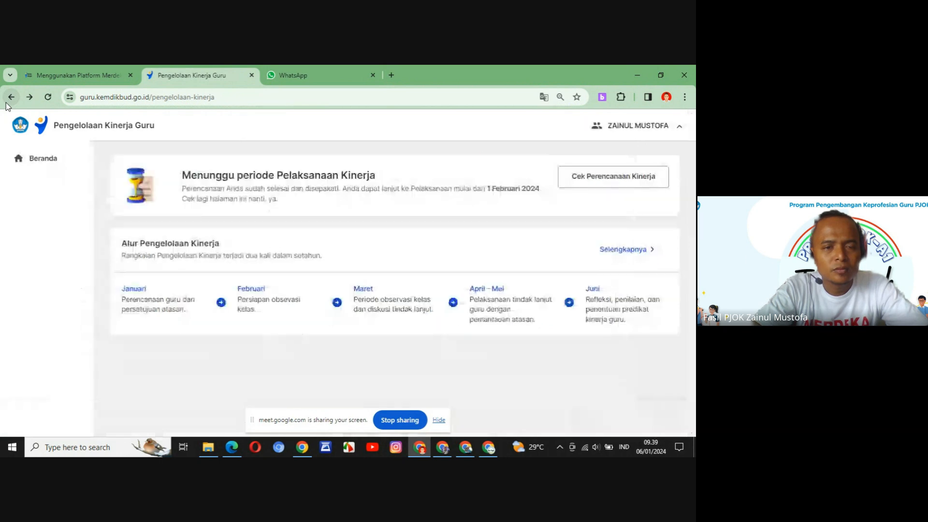
# Return to the Merdeka Mengajar home page and open Bukti Karya.
pyautogui.click(6, 102)
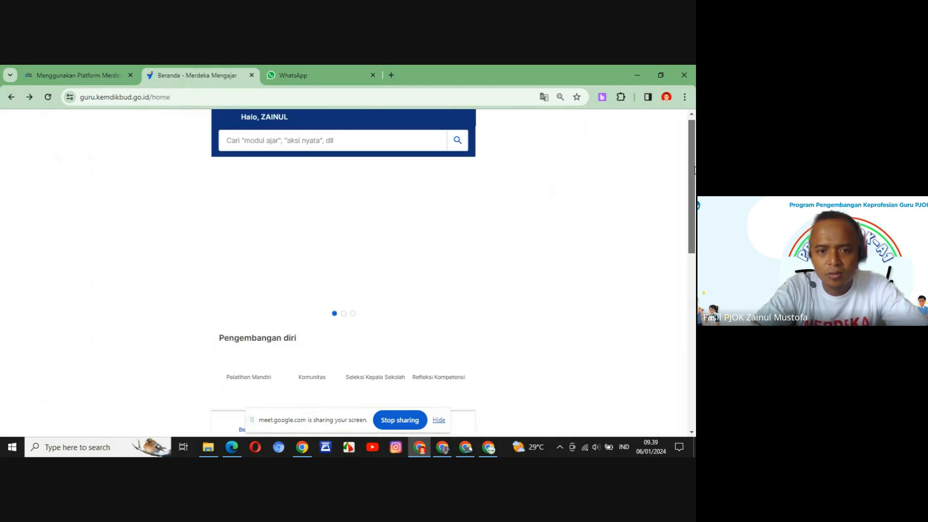
pyautogui.moveTo(694, 169); pyautogui.dragTo(694, 244)
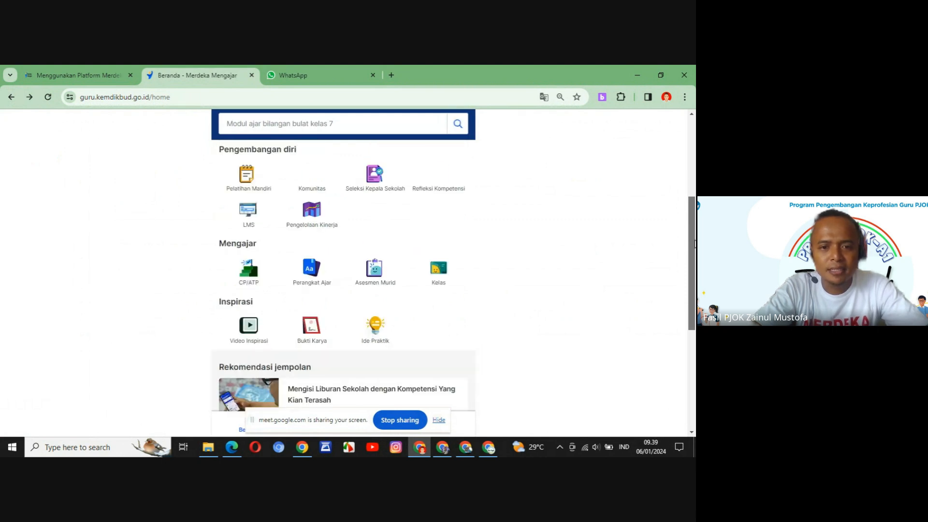
pyautogui.click(319, 338)
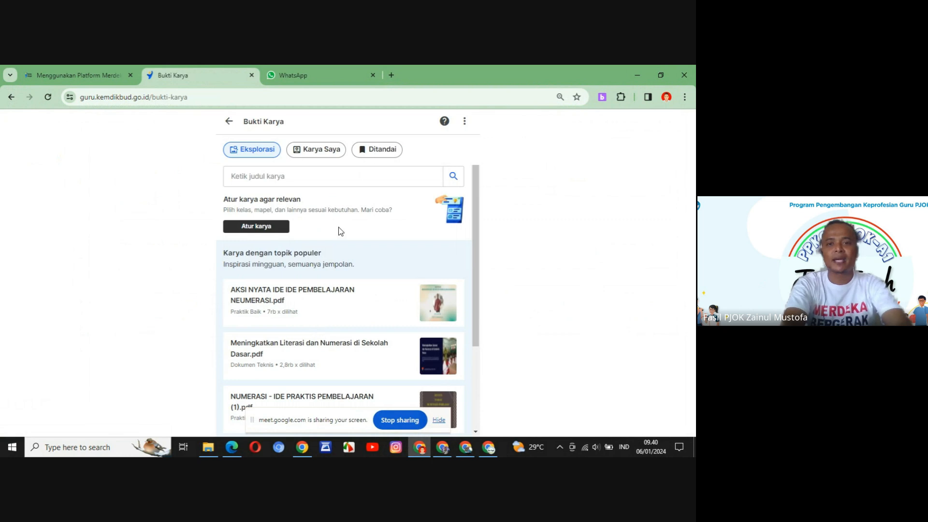
# Open the teacher's own profile from Bukti Karya and examine the Pelatihan Mandiri badges under Karya.
pyautogui.click(465, 123)
pyautogui.click(417, 167)
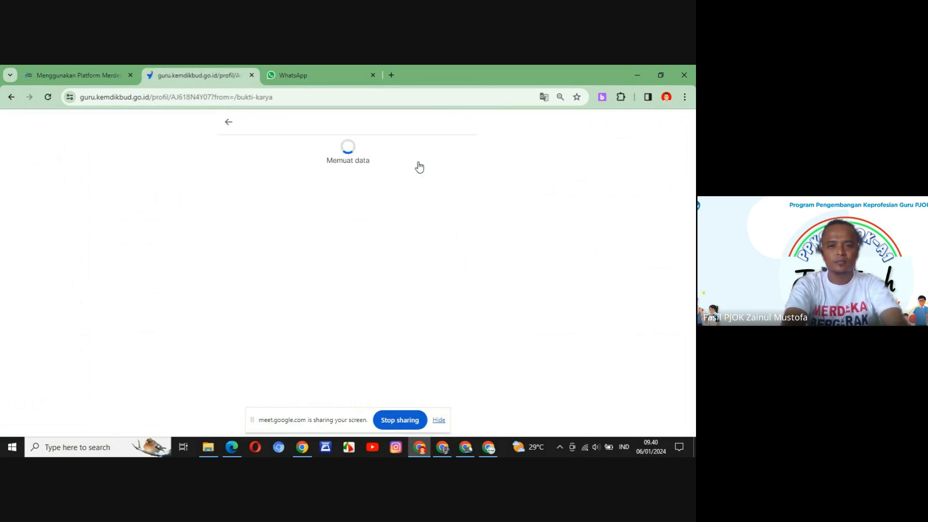
pyautogui.moveTo(695, 154); pyautogui.dragTo(695, 175)
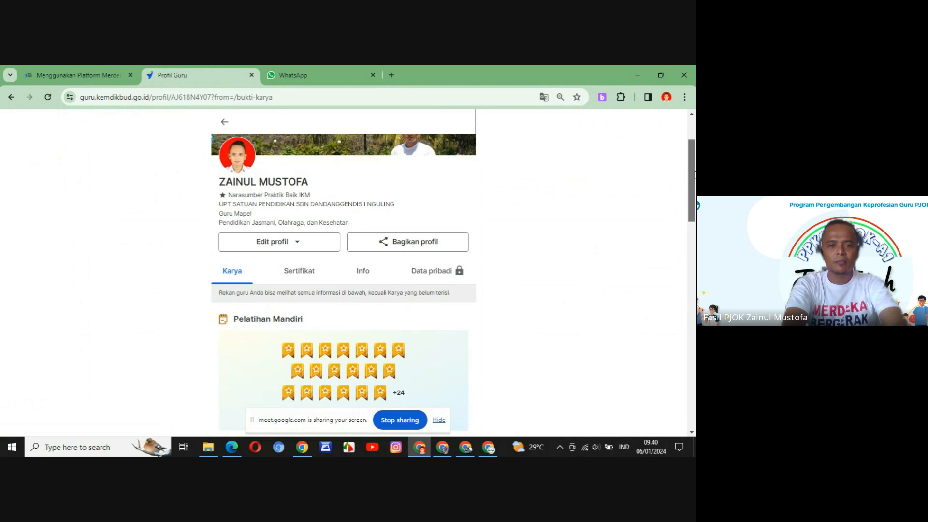
pyautogui.scroll(-2, 401, 221)
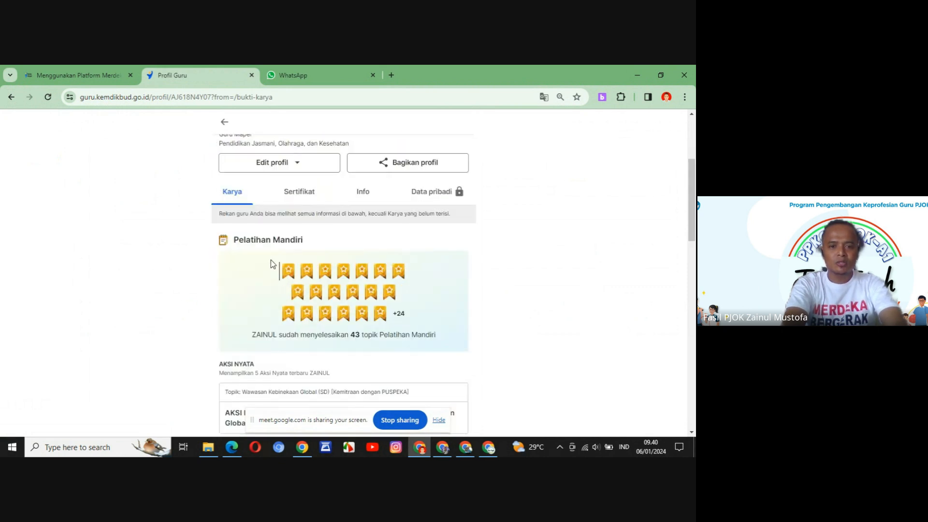
pyautogui.moveTo(270, 260); pyautogui.dragTo(418, 304)
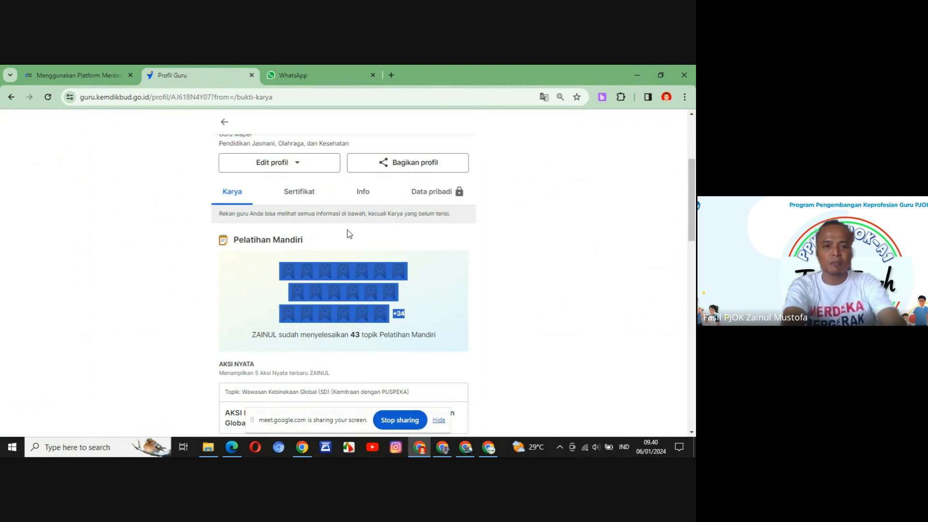
# Examine the profile's Sertifikat list through to the oldest certificate, and return to the Merdeka Mengajar home page.
pyautogui.click(301, 192)
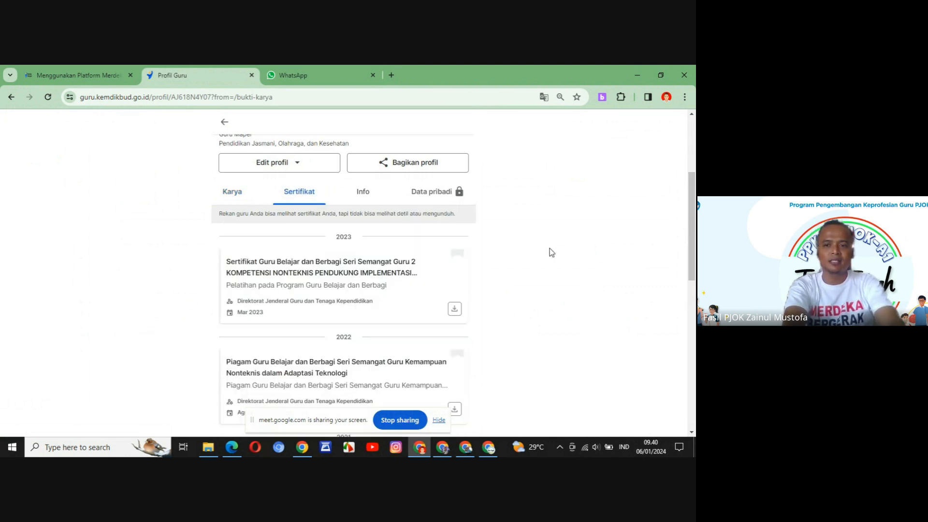
pyautogui.scroll(-1, 696, 220)
pyautogui.scroll(-2, 695, 221)
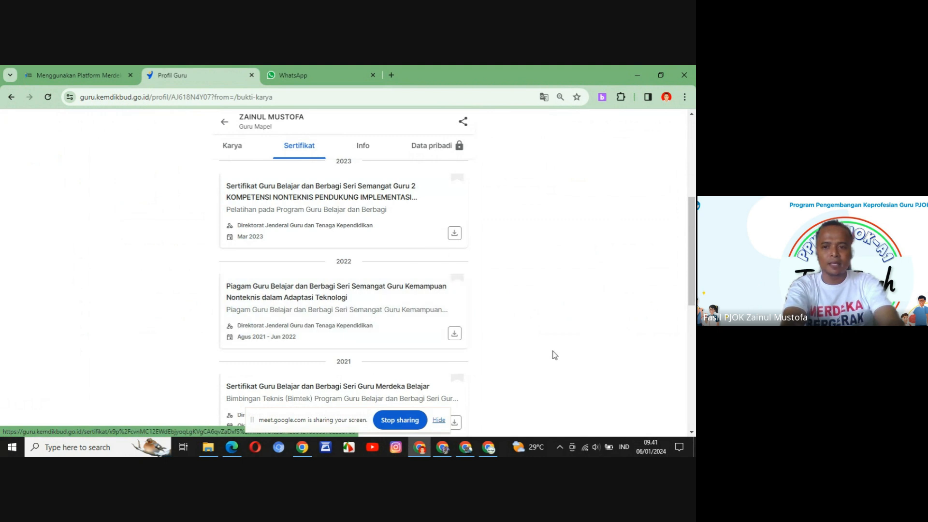
pyautogui.scroll(-2, 553, 352)
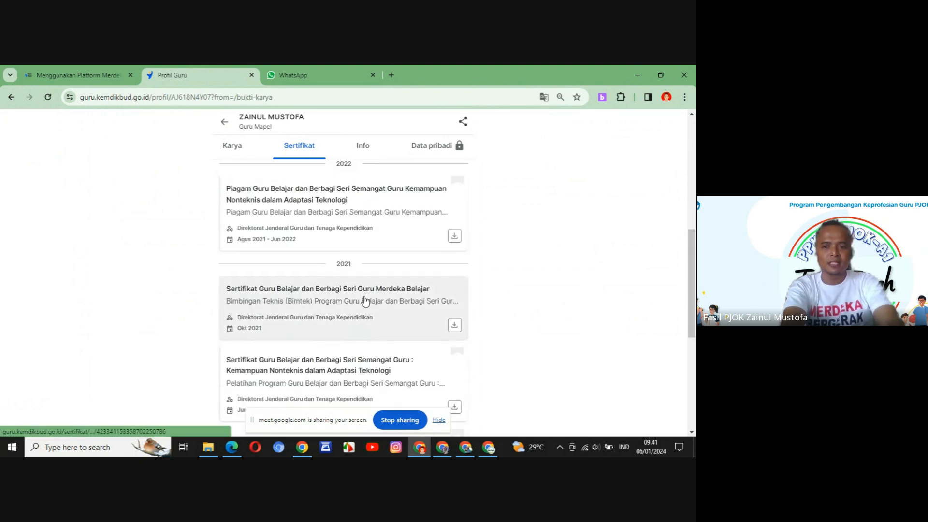
pyautogui.scroll(-4, 692, 345)
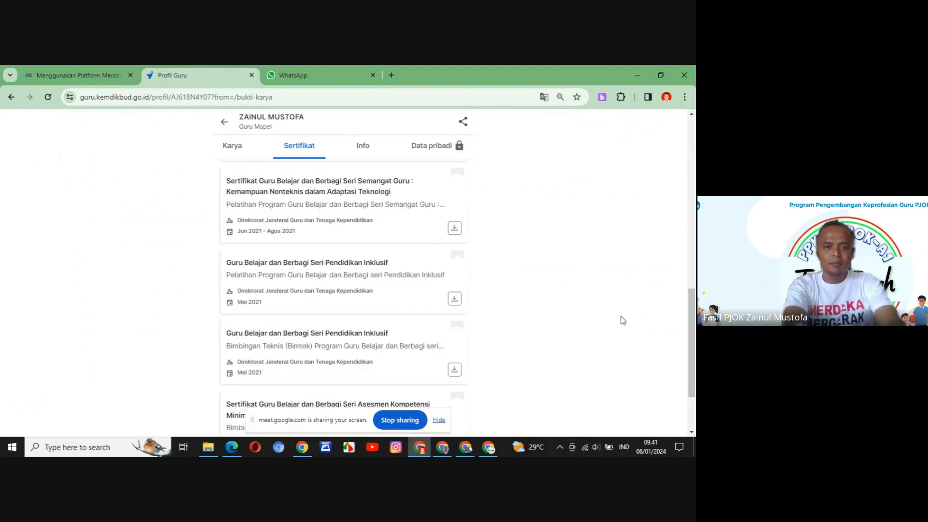
pyautogui.scroll(-2, 409, 367)
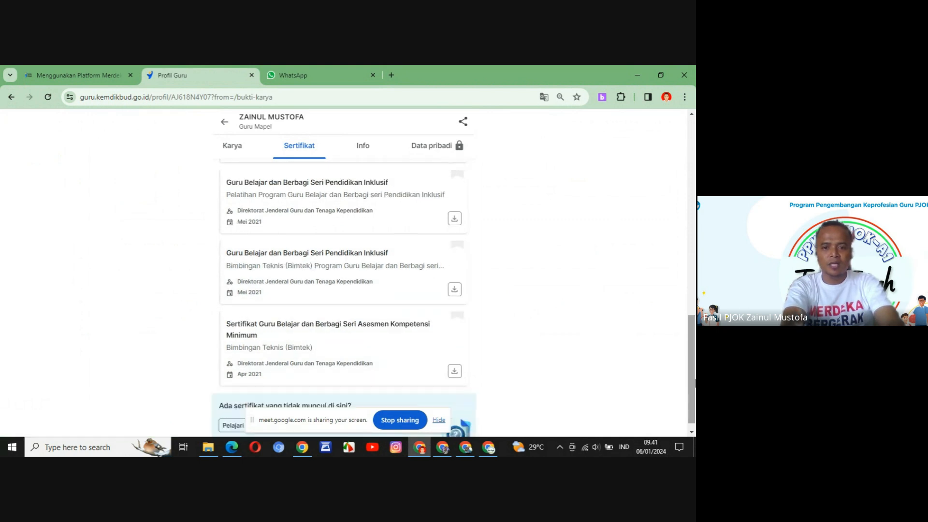
pyautogui.moveTo(694, 356); pyautogui.dragTo(692, 160)
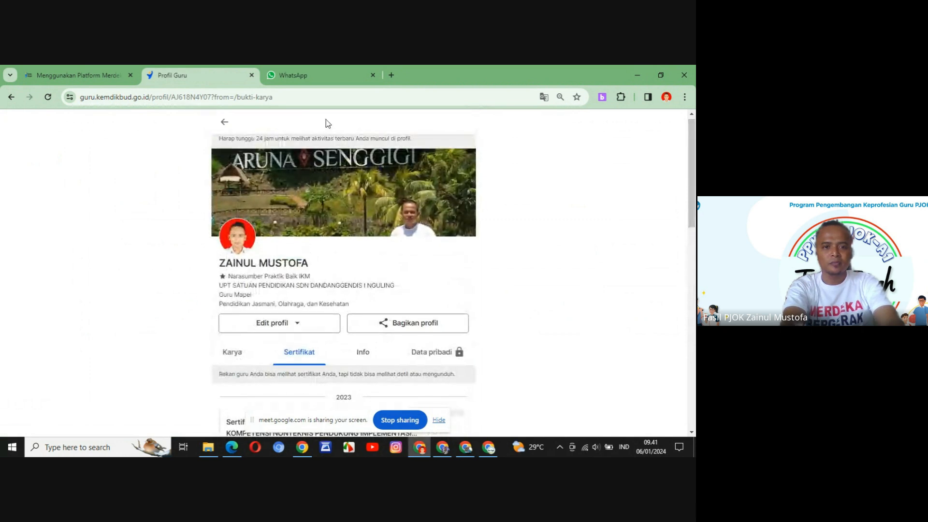
pyautogui.click(225, 123)
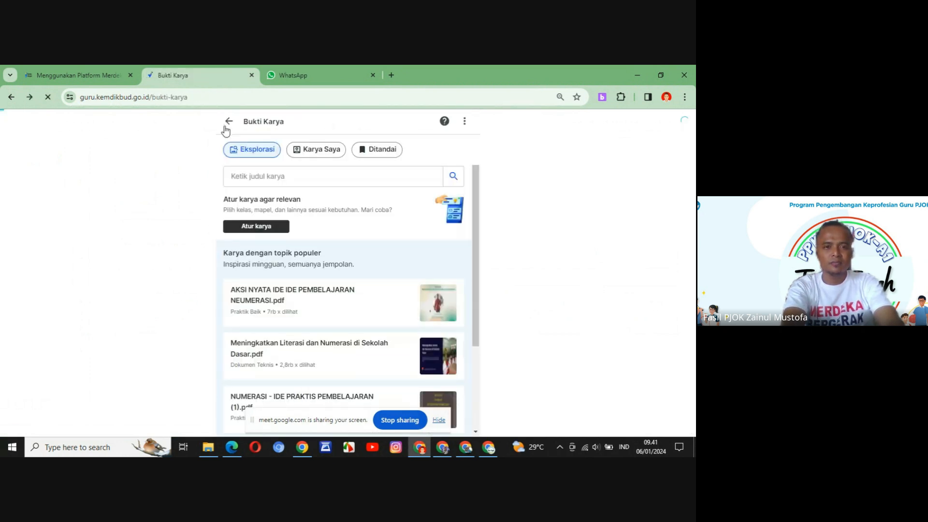
pyautogui.click(229, 125)
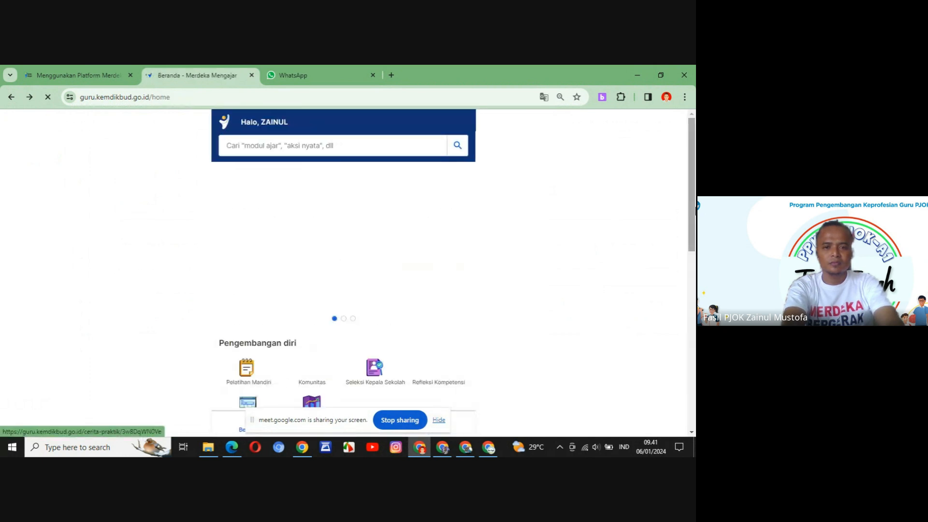
# Open Pelatihan Mandiri, look through the Topik list for certificate and validation statuses, and leave Pelatihan Mandiri.
pyautogui.scroll(-3, 249, 249)
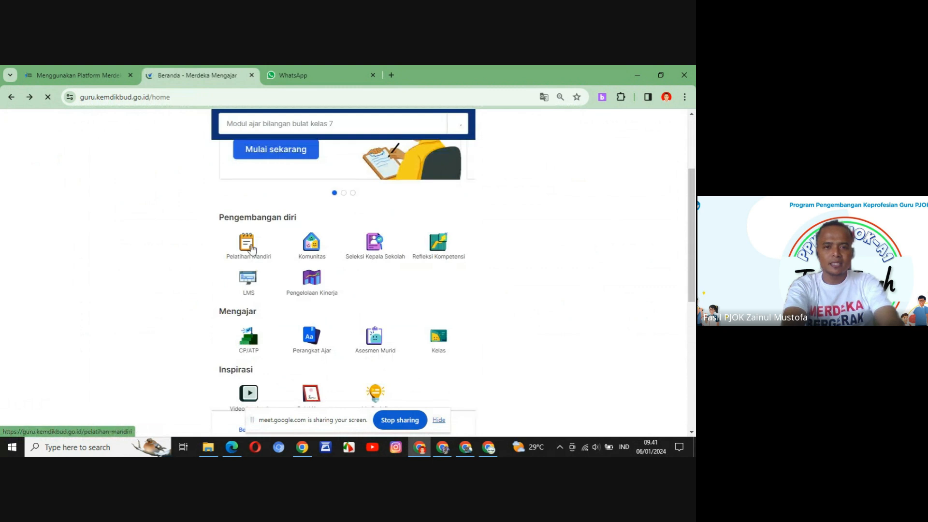
pyautogui.click(251, 249)
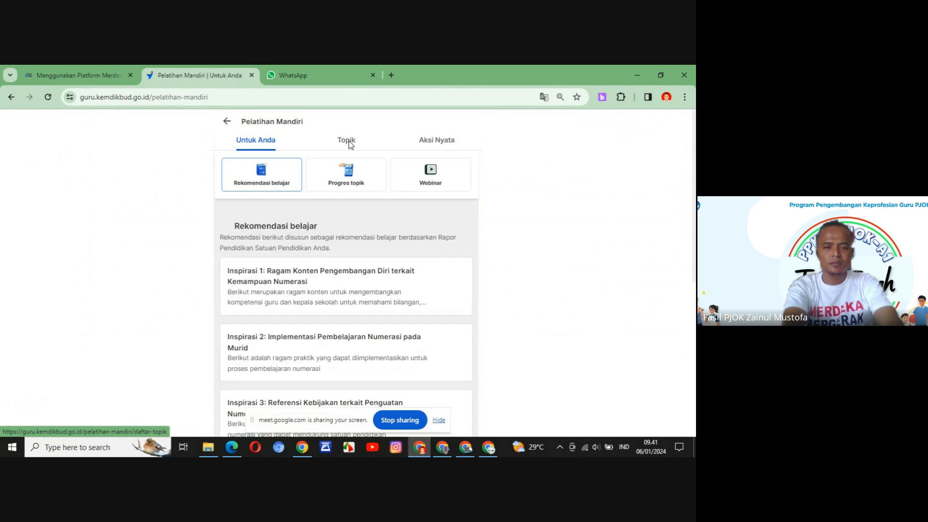
pyautogui.click(347, 141)
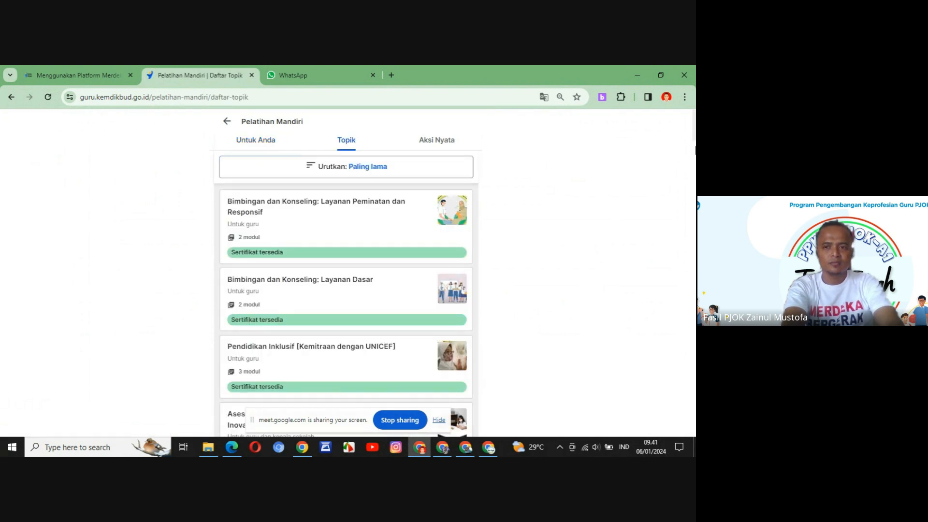
pyautogui.scroll(-8, 346, 309)
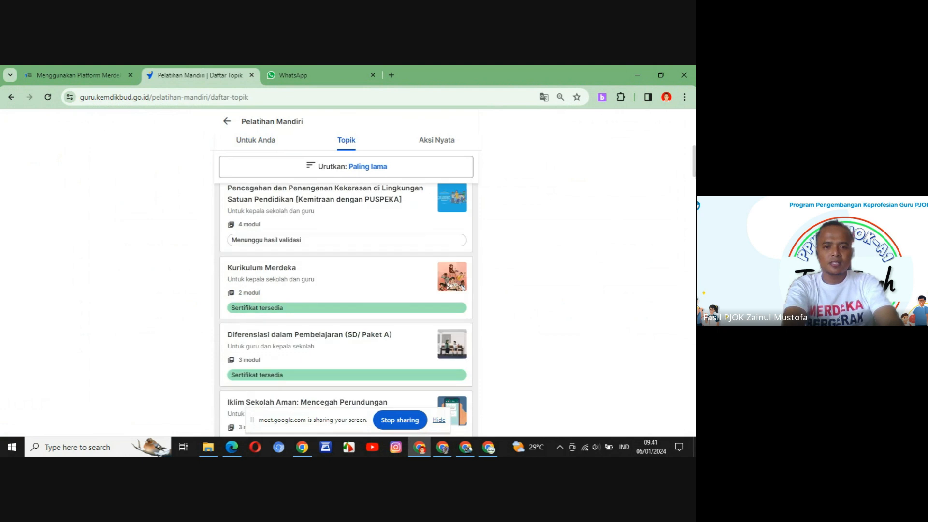
pyautogui.scroll(-15, 346, 309)
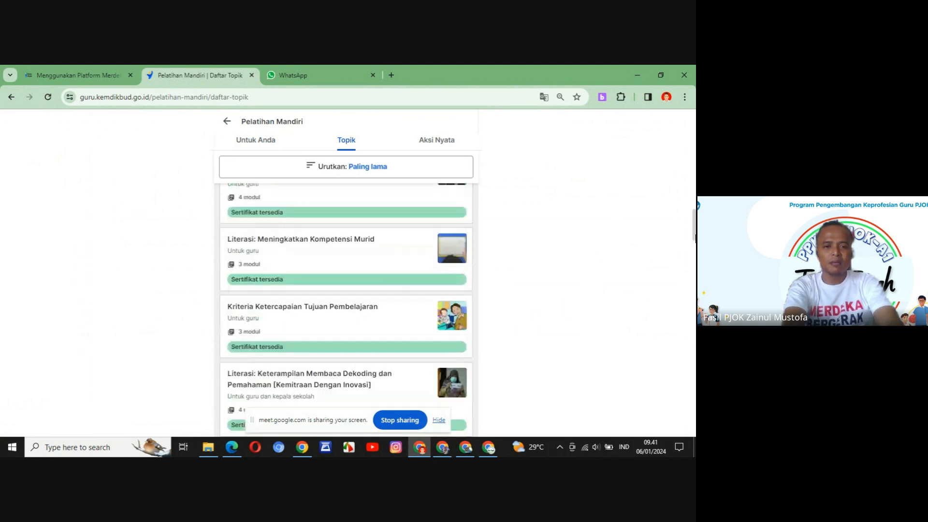
pyautogui.moveTo(695, 236); pyautogui.dragTo(694, 126)
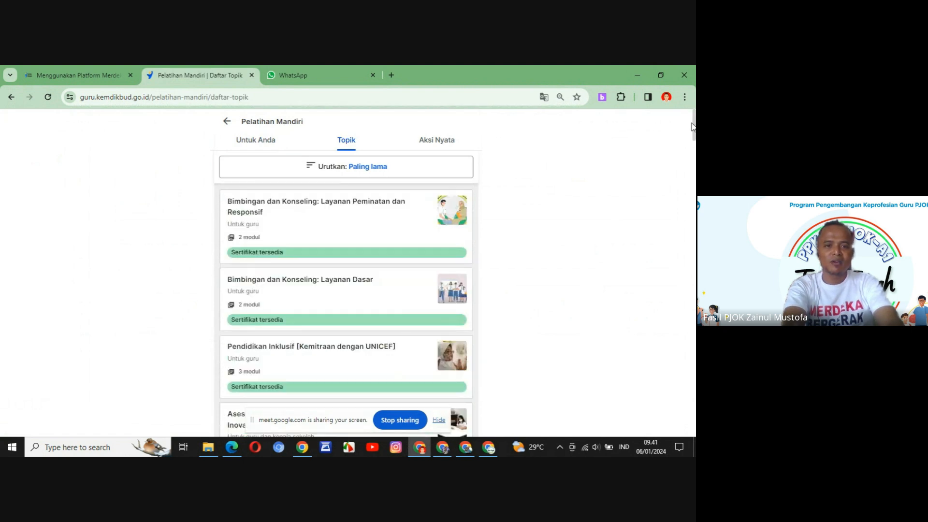
pyautogui.click(229, 122)
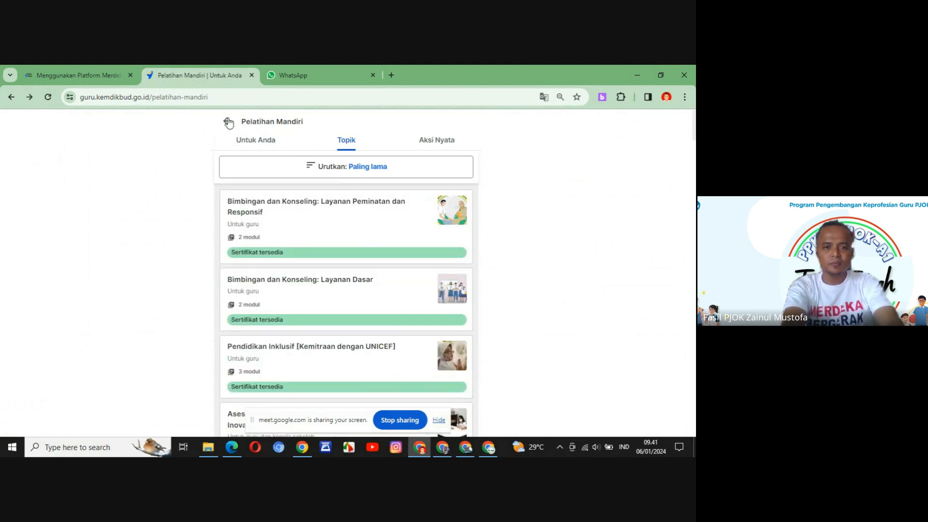
pyautogui.click(228, 122)
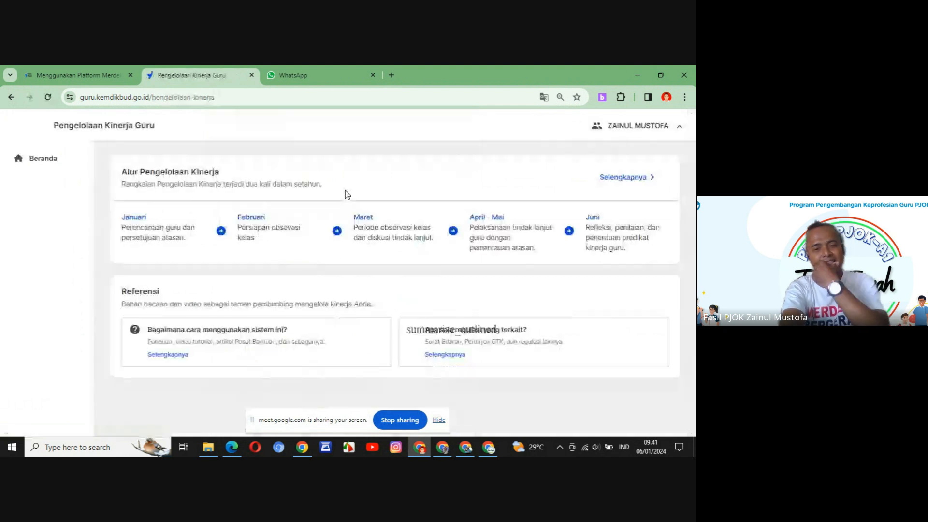
# Reopen the agreed Perencanaan Kinerja and examine the third Rencana Hasil Kerja on KOSP with its Target Kualitas.
pyautogui.click(597, 179)
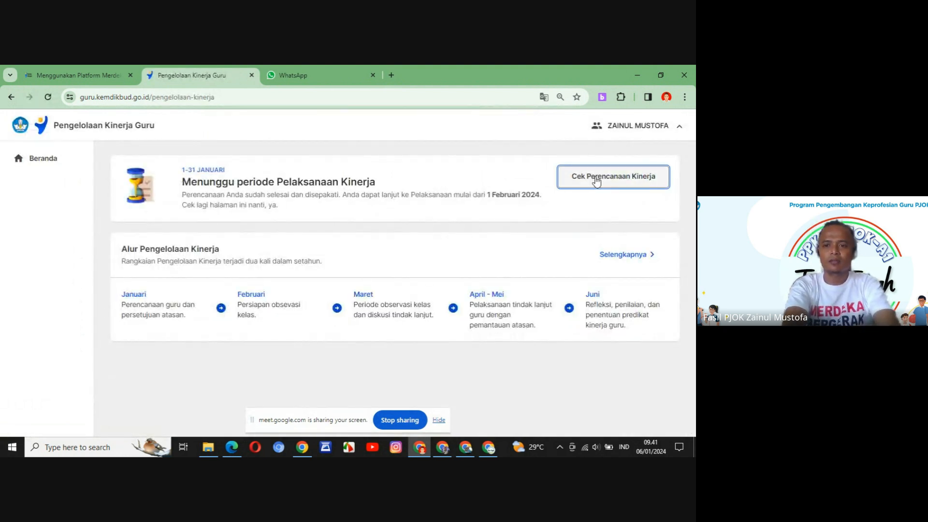
pyautogui.moveTo(692, 176); pyautogui.dragTo(693, 274)
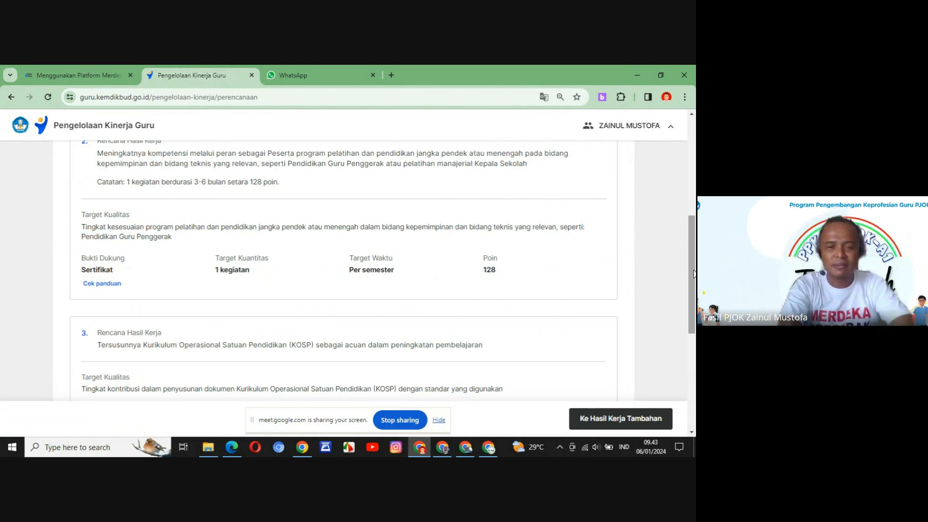
pyautogui.scroll(-3, 140, 242)
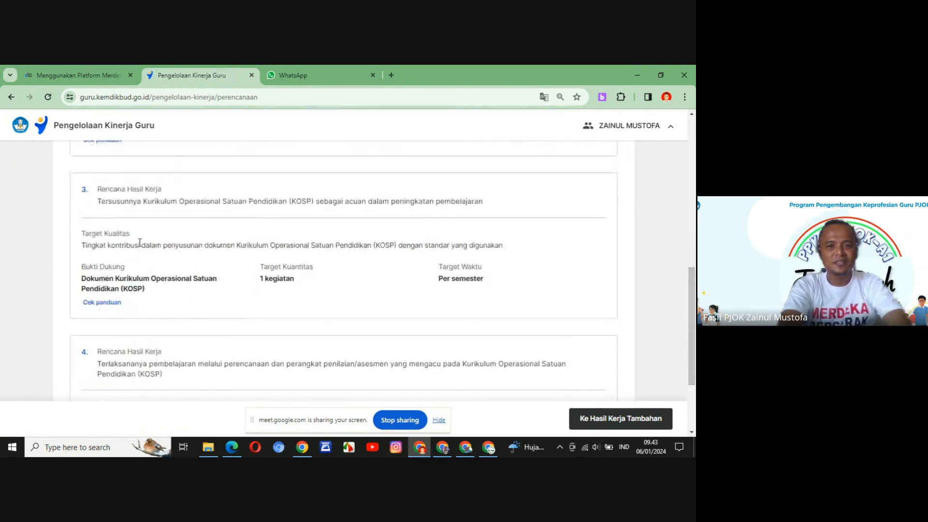
pyautogui.moveTo(98, 205); pyautogui.dragTo(228, 218)
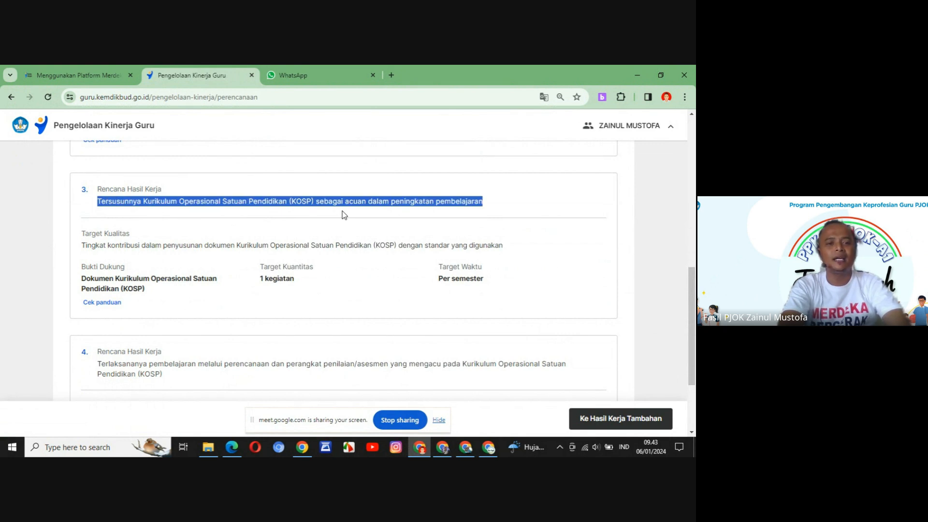
pyautogui.moveTo(81, 245); pyautogui.dragTo(503, 247)
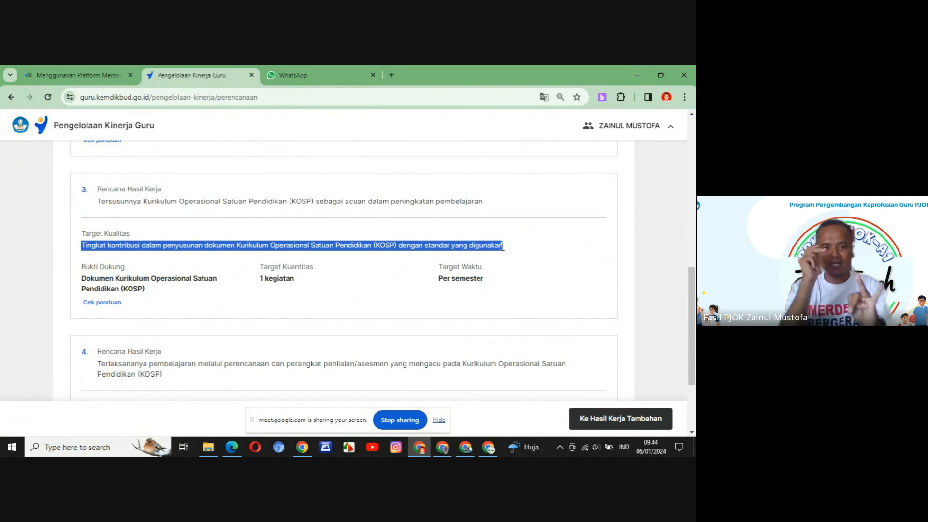
pyautogui.click(99, 189)
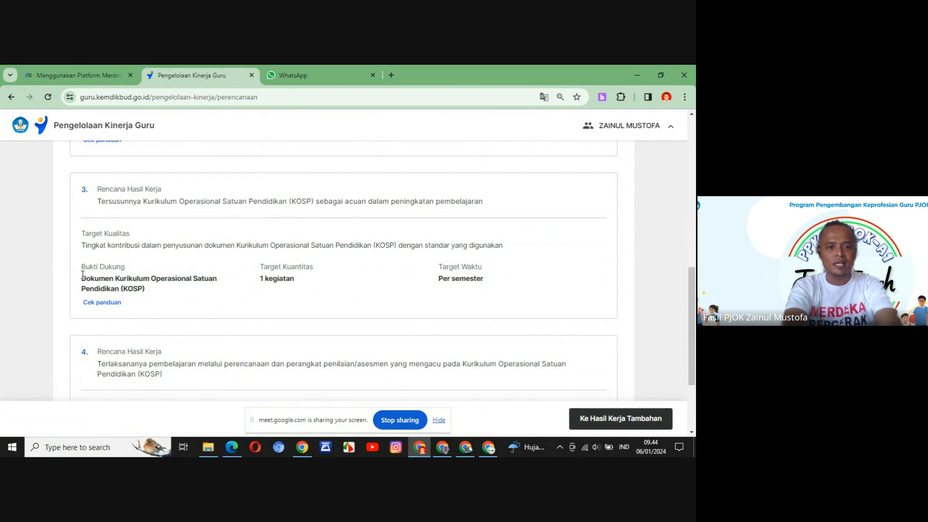
# Examine the fourth Rencana Hasil Kerja in Hasil Kerja Utama, including its Target Kualitas and Bukti Dukung.
pyautogui.scroll(-2, 691, 293)
pyautogui.scroll(-3, 691, 292)
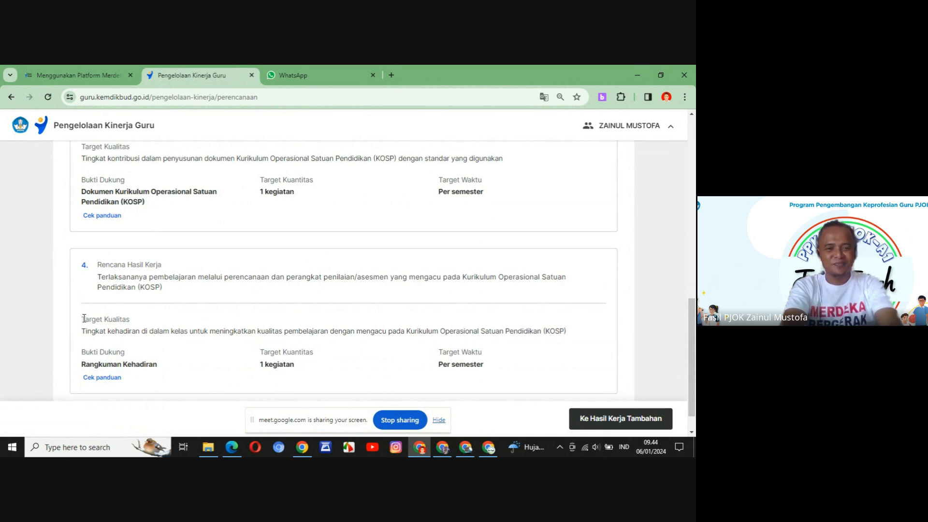
pyautogui.moveTo(83, 318); pyautogui.dragTo(175, 324)
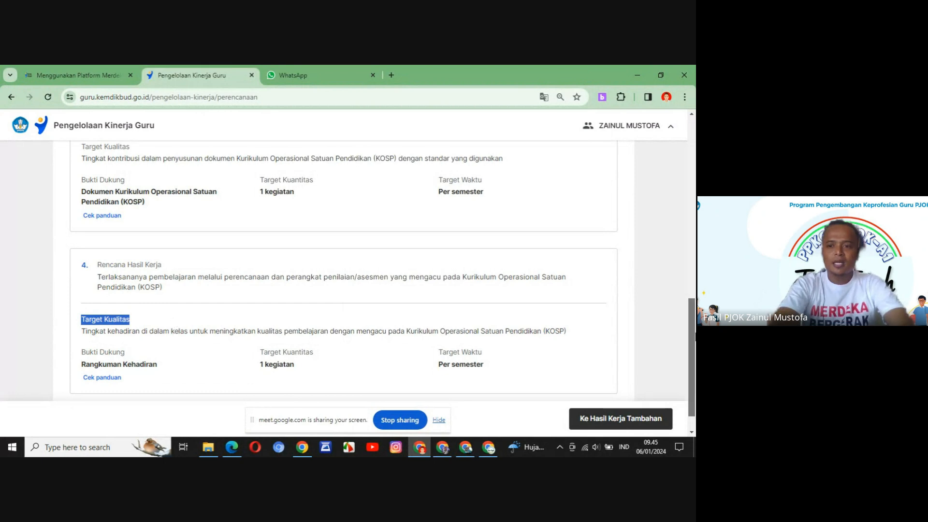
pyautogui.scroll(2, 691, 296)
pyautogui.moveTo(691, 296); pyautogui.dragTo(694, 348)
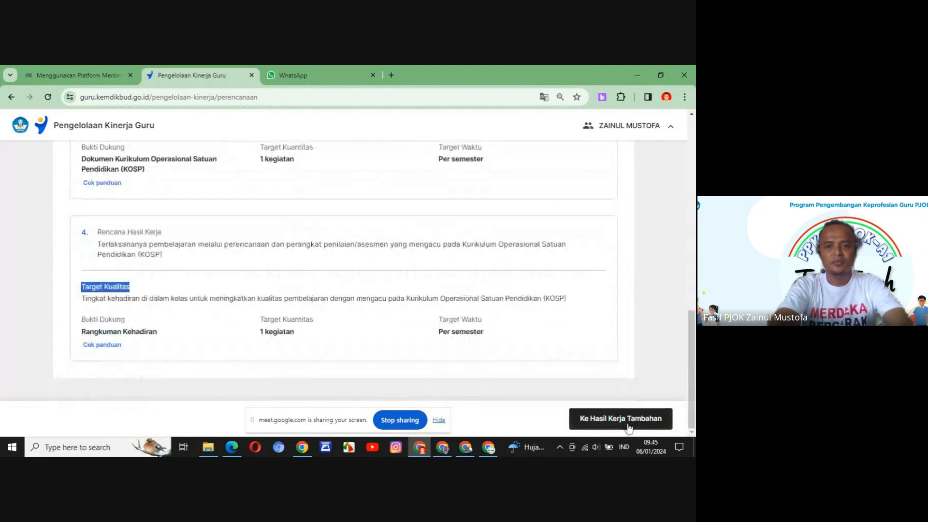
# Proceed to Hasil Kerja Tambahan and examine the Target Kualitas of its Rencana Hasil Kerja.
pyautogui.click(604, 420)
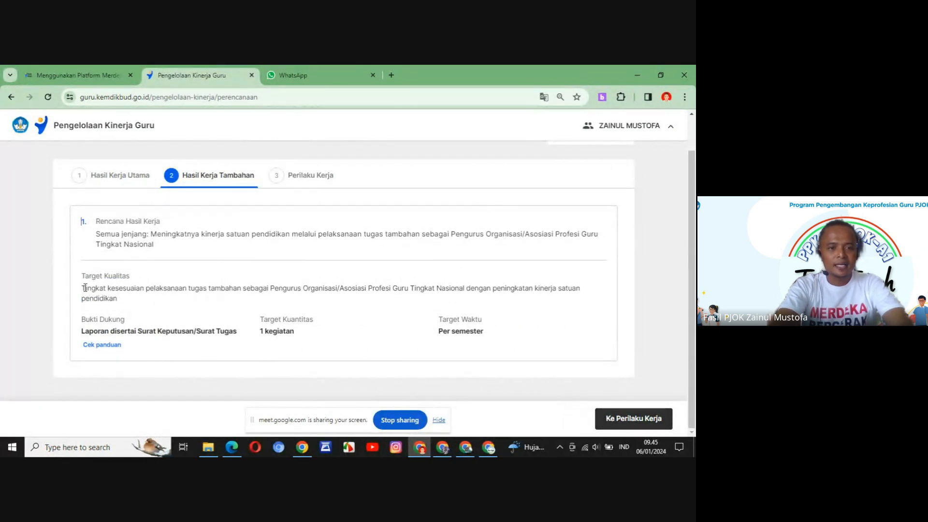
pyautogui.moveTo(84, 288); pyautogui.dragTo(126, 298)
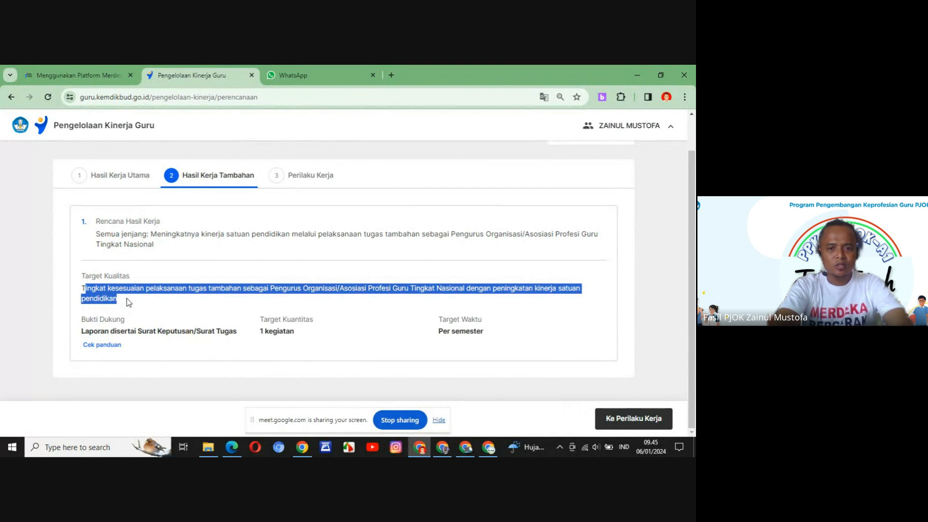
pyautogui.click(83, 287)
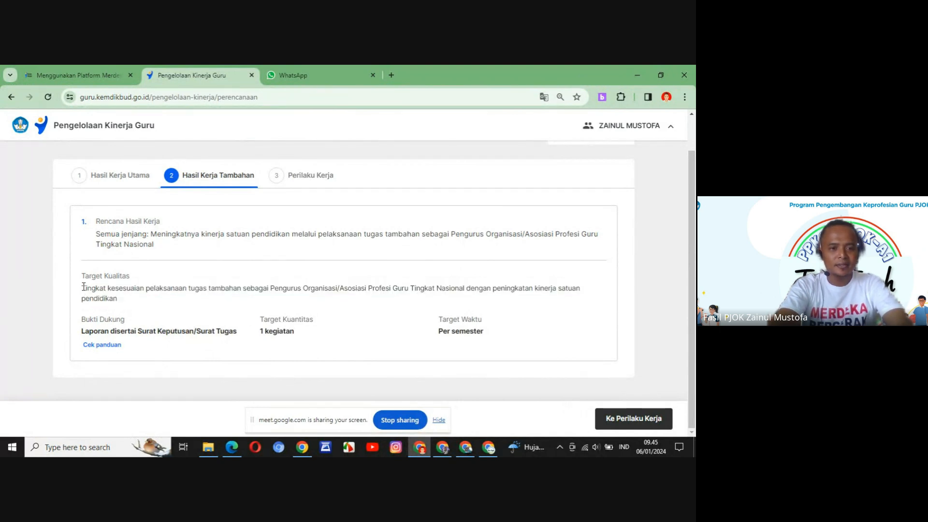
# Examine the Target Kualitas and Bukti Dukung in Hasil Kerja Tambahan, and review the Perilaku Kerja section down to Kolaboratif.
pyautogui.moveTo(83, 287); pyautogui.dragTo(161, 306)
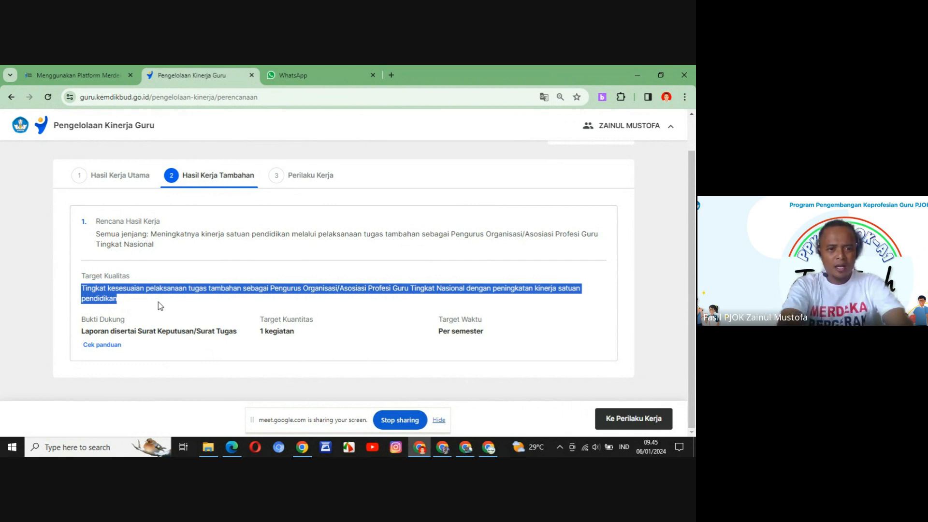
pyautogui.moveTo(160, 305); pyautogui.dragTo(238, 337)
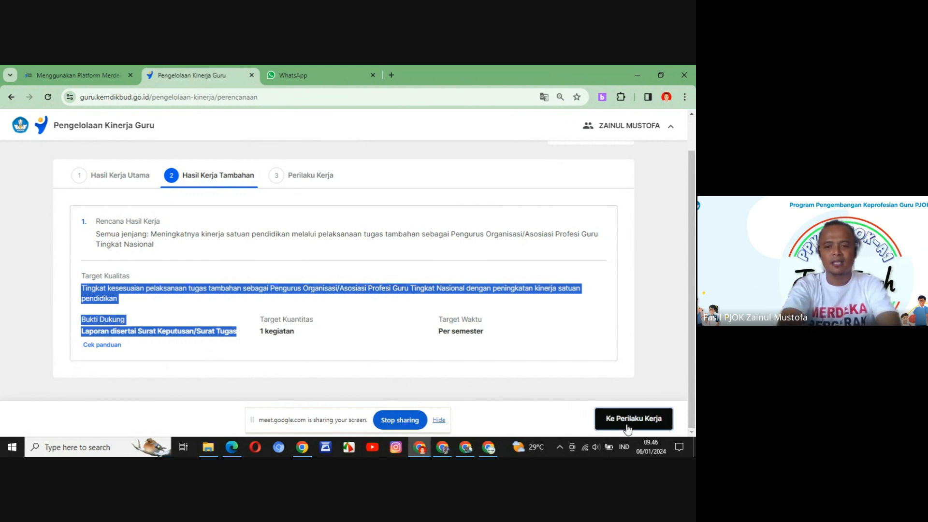
pyautogui.click(604, 422)
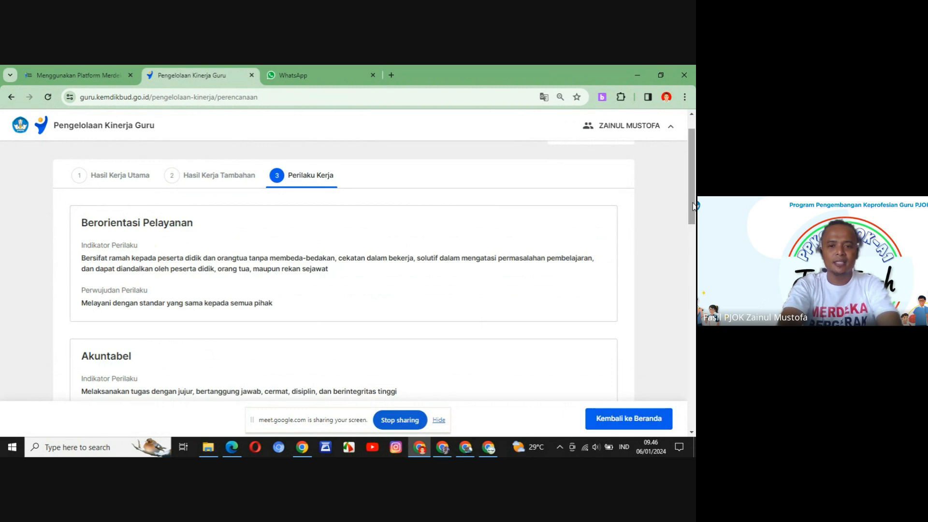
pyautogui.moveTo(693, 212); pyautogui.dragTo(694, 413)
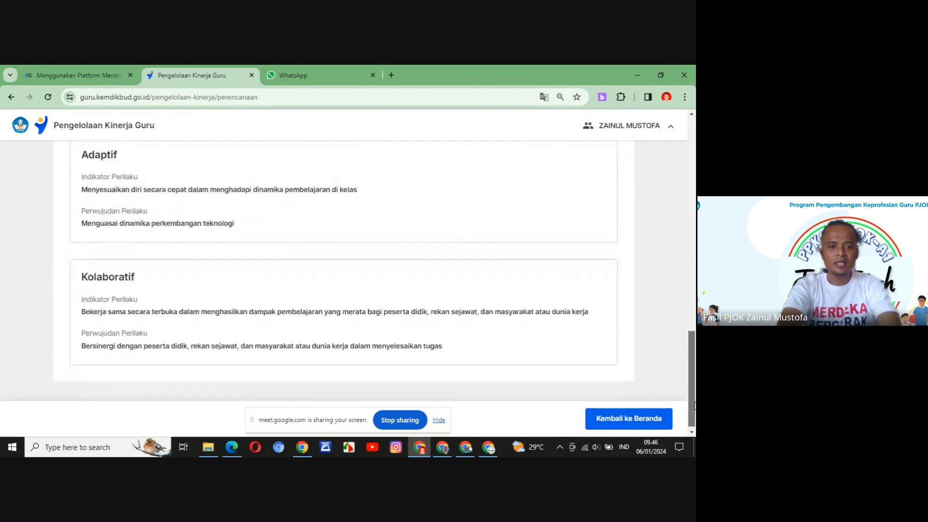
# Return to Beranda and read the notice on the waiting period before Pelaksanaan Kinerja.
pyautogui.click(631, 420)
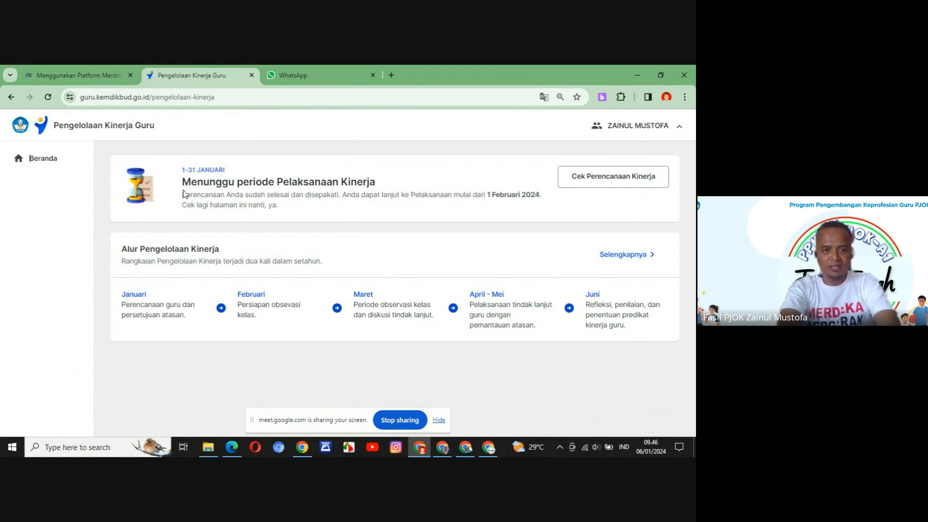
pyautogui.moveTo(182, 194); pyautogui.dragTo(355, 216)
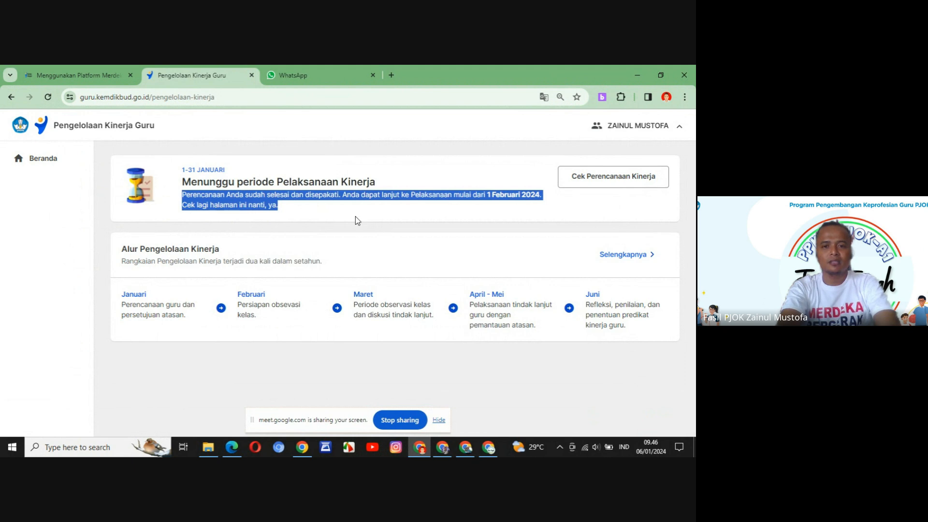
pyautogui.click(328, 208)
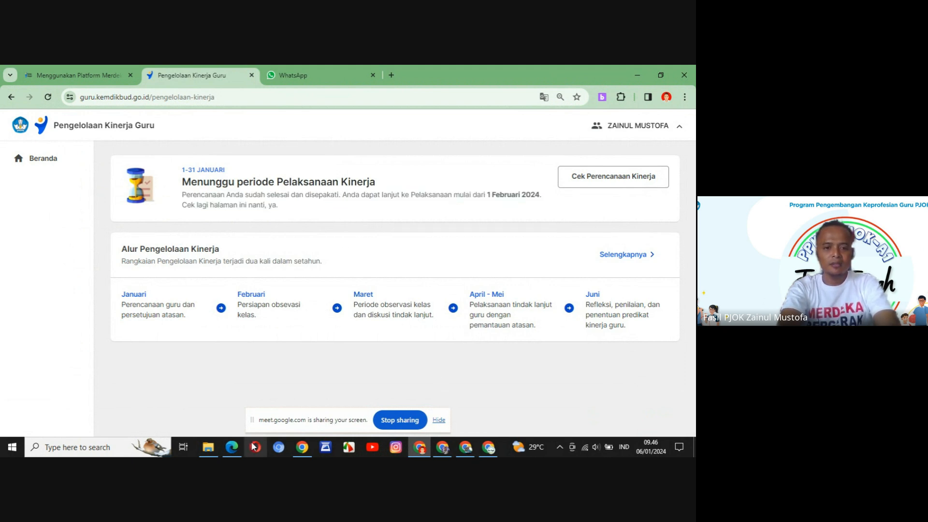
# Switch to Microsoft Edge and show page 49 of the 7607_Perdirjen Juknis PDF, on Bukti Dukung Rencana Hasil Kerja Guru, in full screen.
pyautogui.click(234, 447)
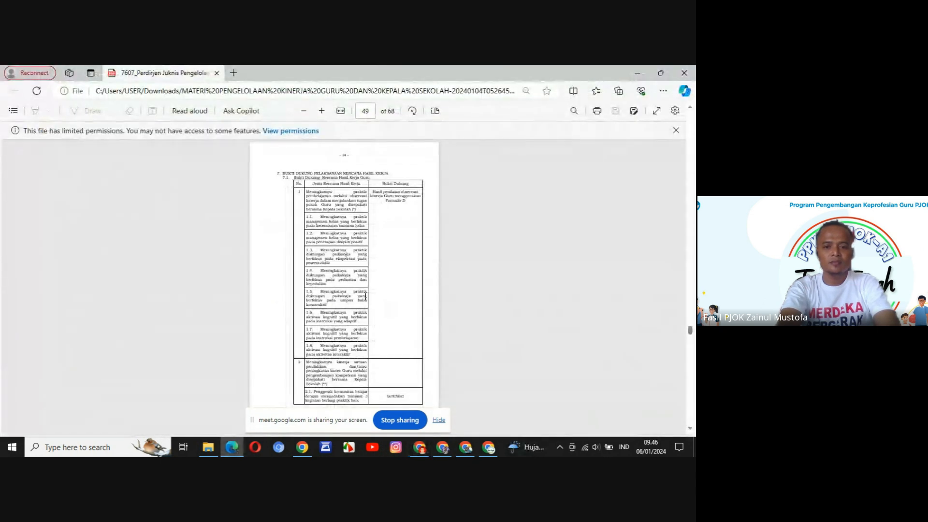
pyautogui.click(419, 447)
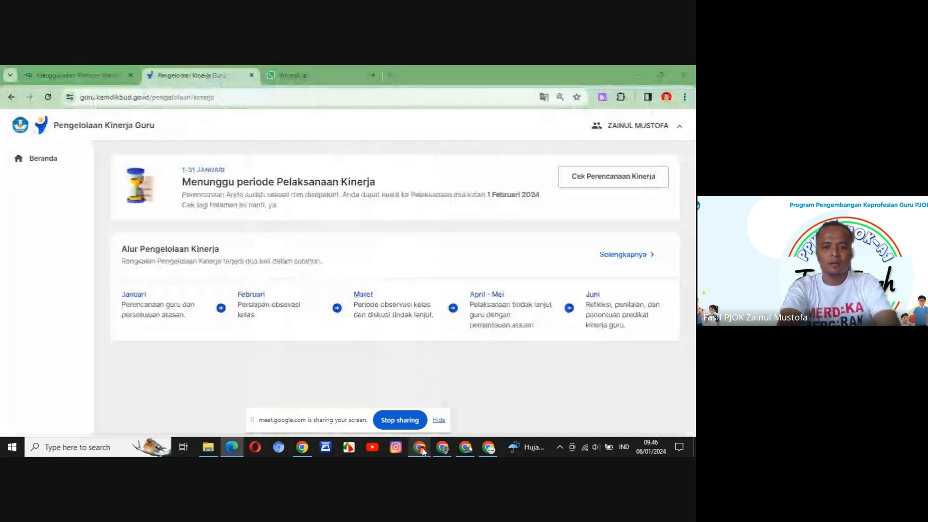
pyautogui.moveTo(455, 447)
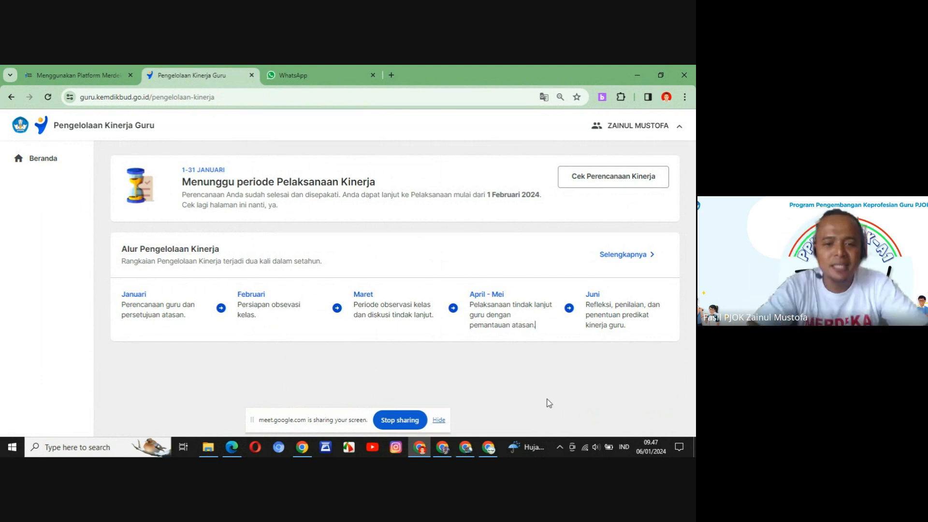
pyautogui.click(233, 449)
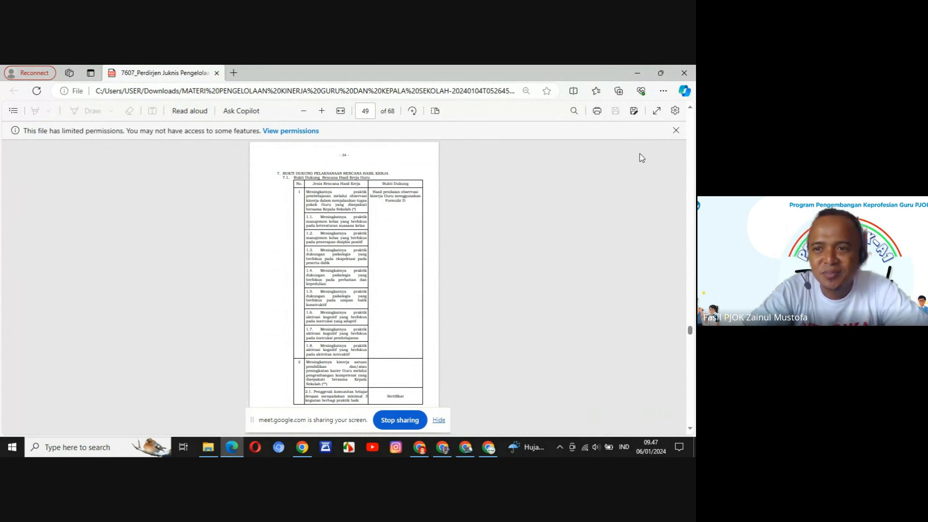
pyautogui.click(657, 111)
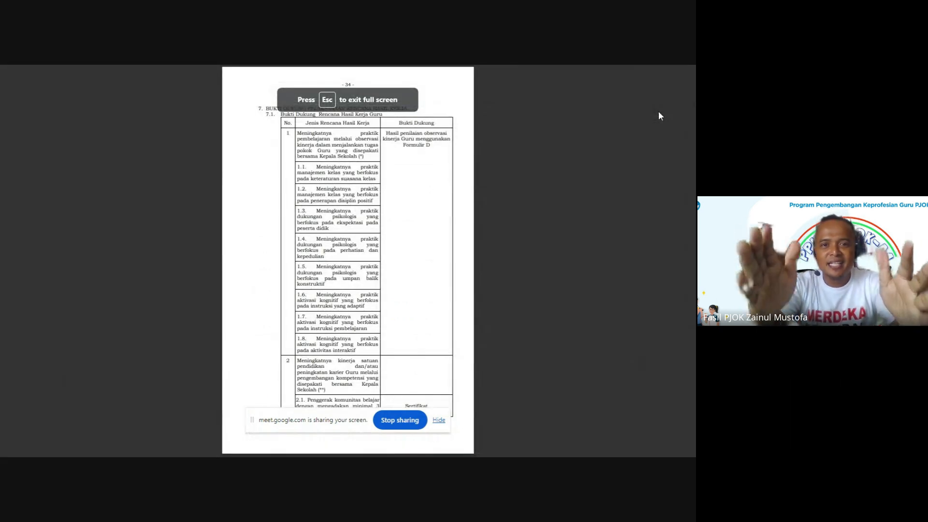